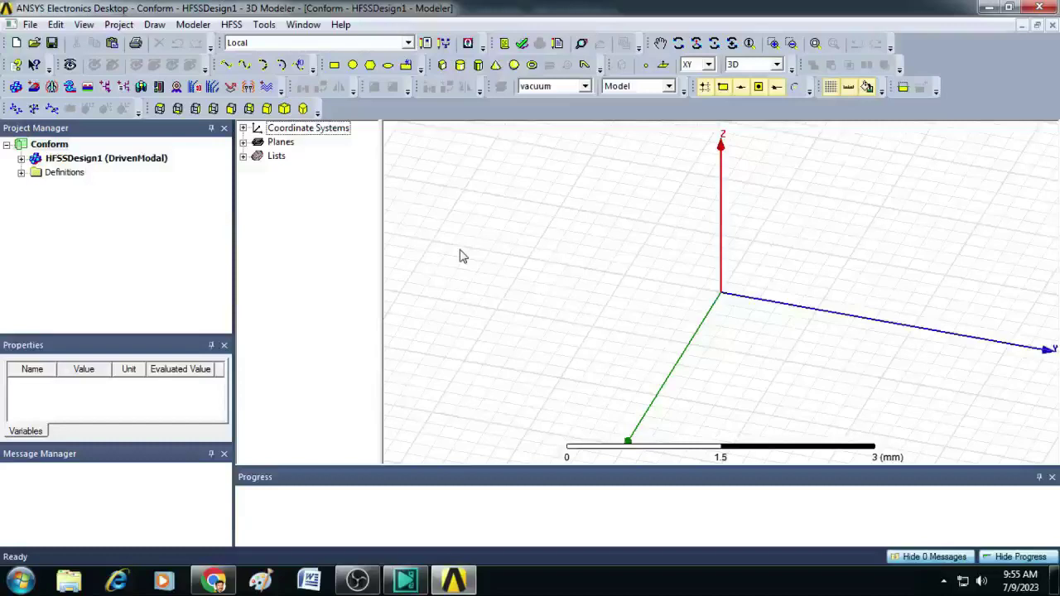
Add a project variable $Wp with unit type Length and a value of 39 mm
{"action": "left_click", "coordinate": [120, 24]}
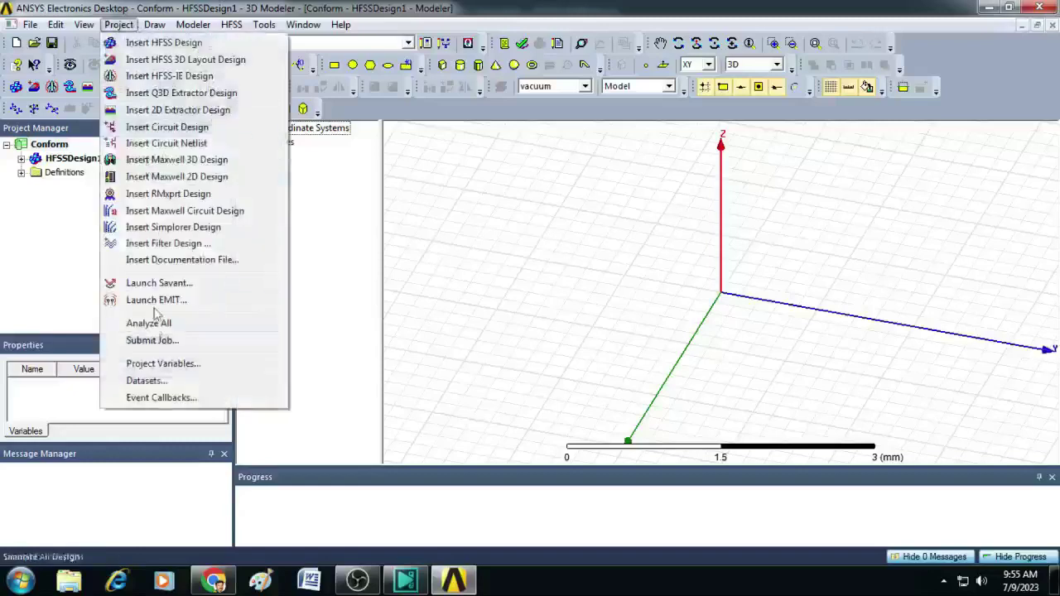
{"action": "left_click", "coordinate": [184, 365]}
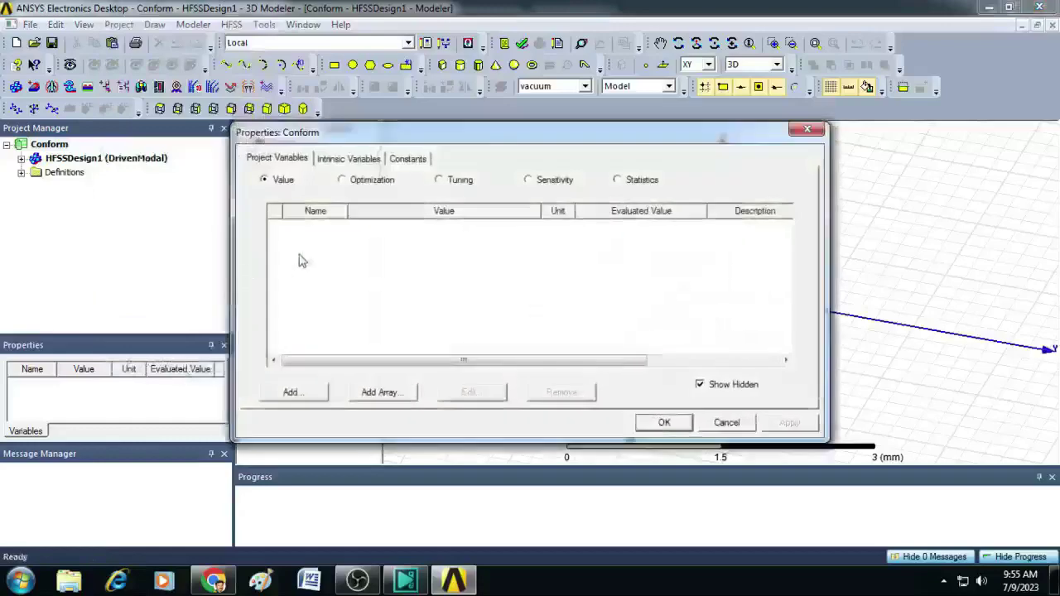
{"action": "left_click", "coordinate": [326, 396]}
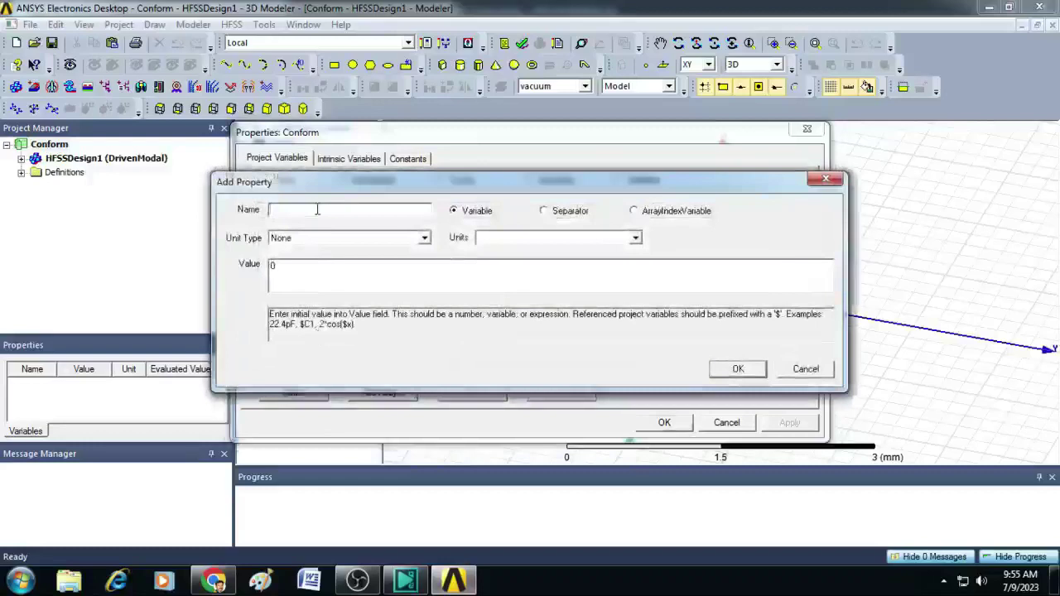
{"action": "type", "text": "$Wp"}
{"action": "key", "text": "Tab"}
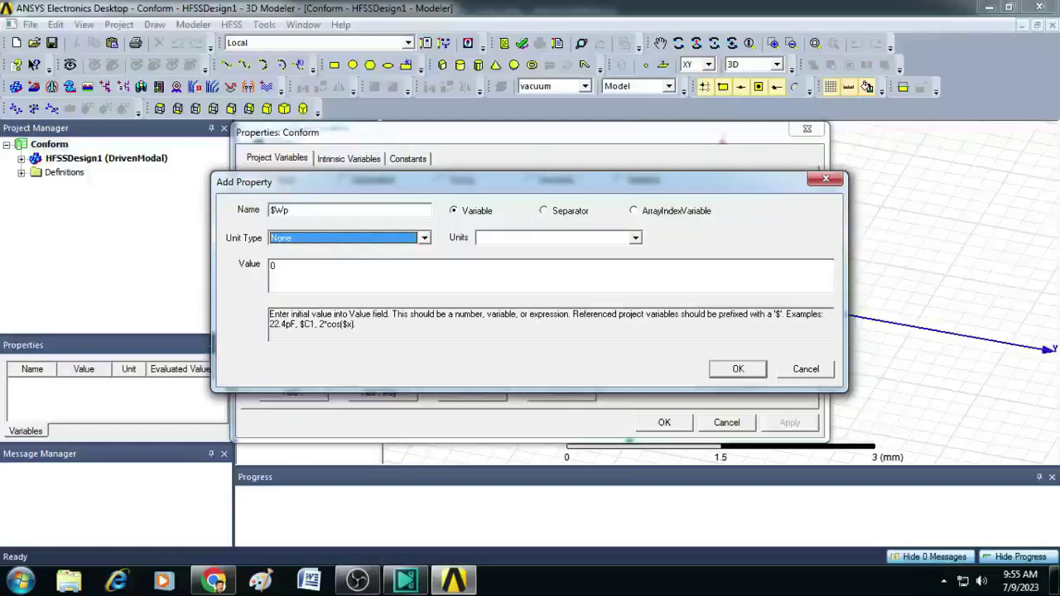
{"action": "key", "text": "l"}
{"action": "key", "text": "Tab"}
{"action": "key", "text": "Tab"}
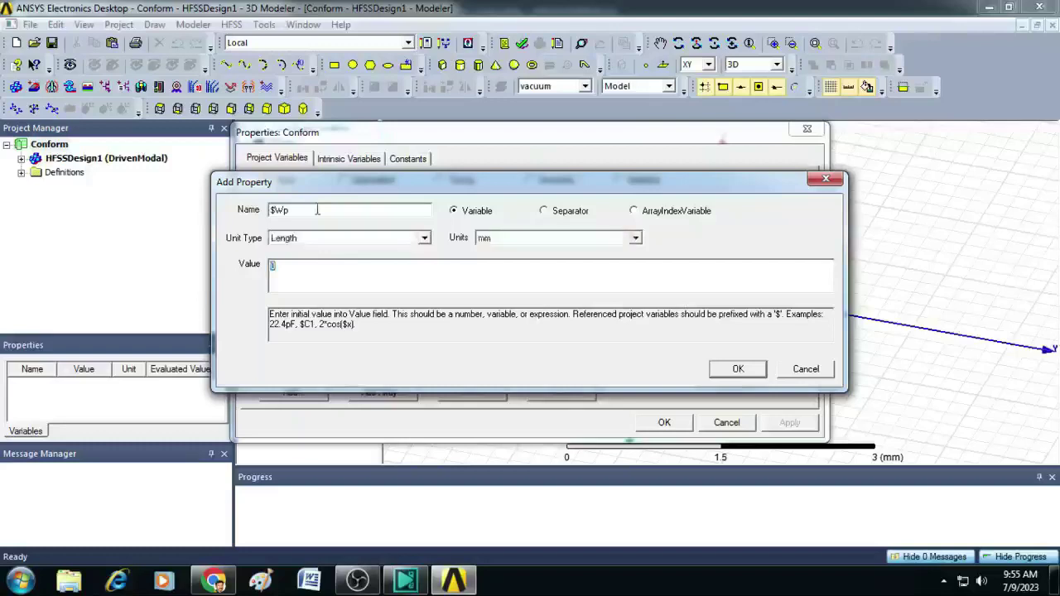
{"action": "type", "text": "39"}
{"action": "key", "text": "Return"}
Add a project variable $Lp of unit type Length with a value of 29 mm
{"action": "left_click", "coordinate": [292, 392]}
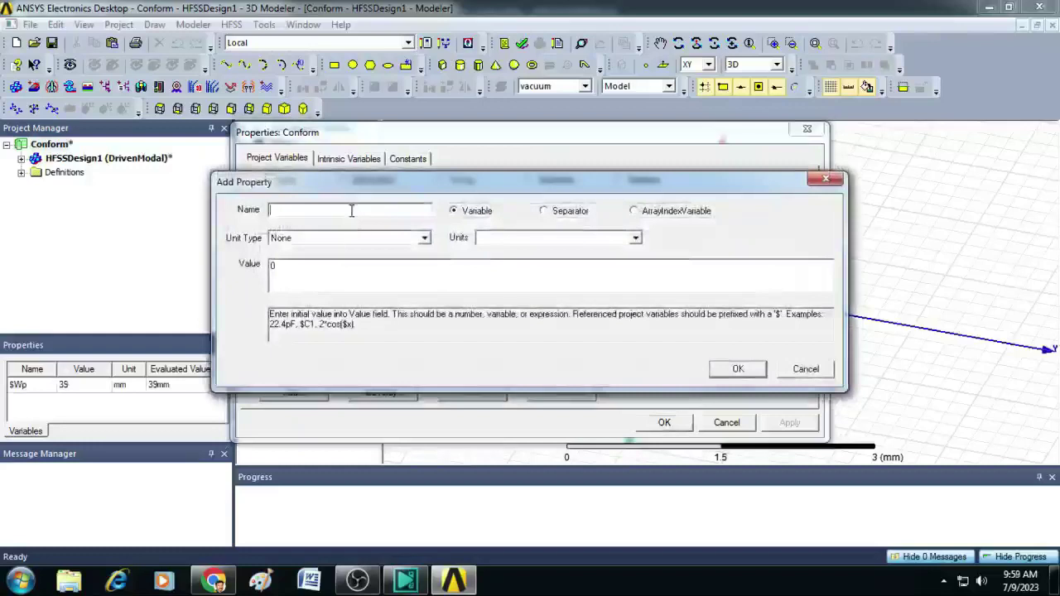
{"action": "type", "text": "$Lp"}
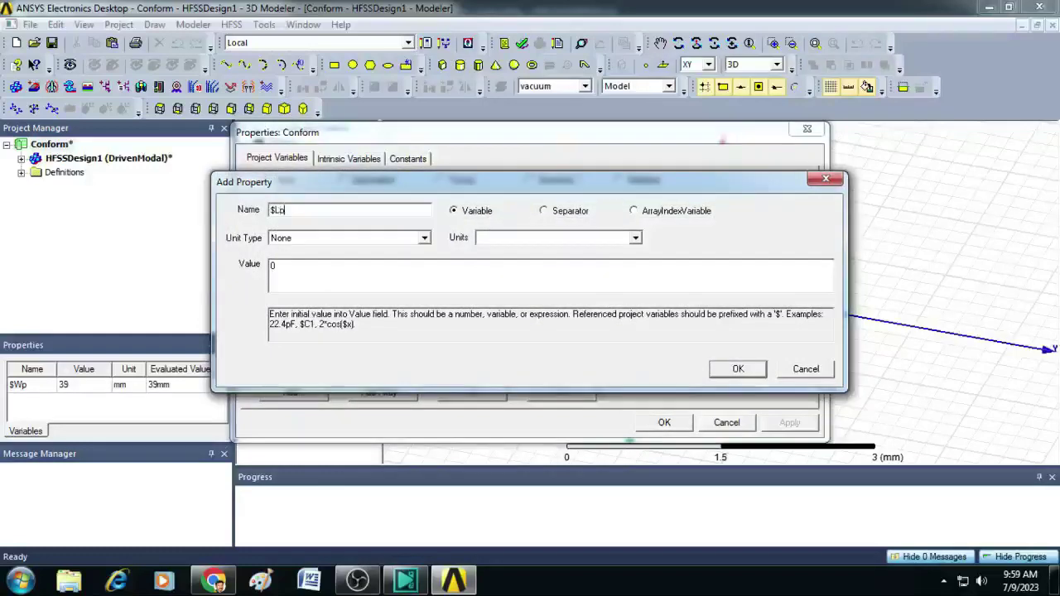
{"action": "key", "text": "Tab"}
{"action": "key", "text": "Tab"}
{"action": "key", "text": "l"}
{"action": "key", "text": "Tab"}
{"action": "key", "text": "Tab"}
{"action": "type", "text": "29"}
{"action": "key", "text": "Return"}
Add a project variable $Wf of unit type Length with a value of 3.012 mm
{"action": "left_click", "coordinate": [294, 393]}
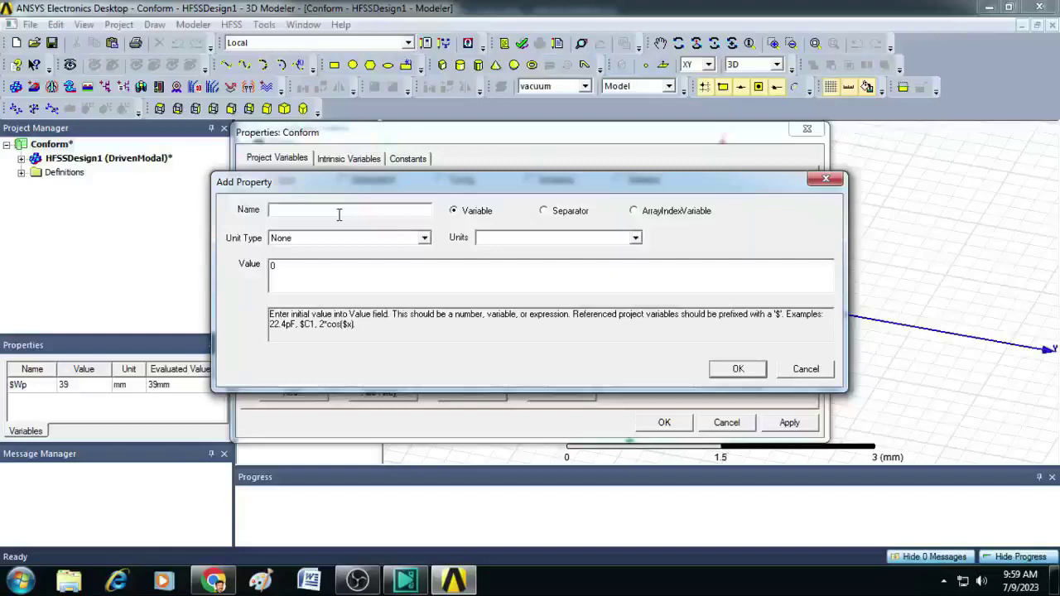
{"action": "type", "text": "$Wf"}
{"action": "key", "text": "Tab"}
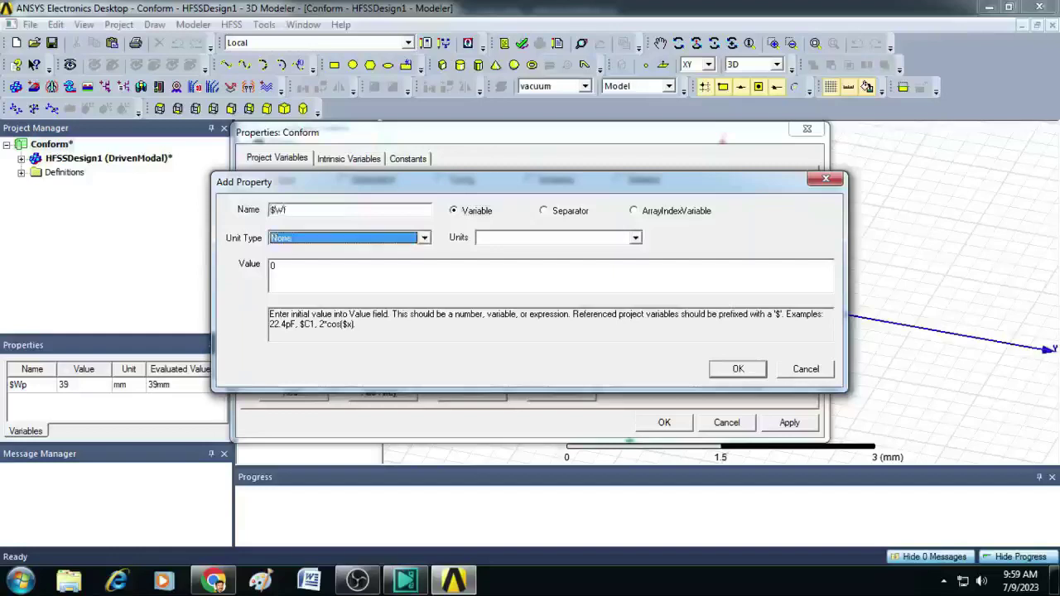
{"action": "key", "text": "l"}
{"action": "key", "text": "Tab"}
{"action": "key", "text": "Tab"}
{"action": "type", "text": "3.012"}
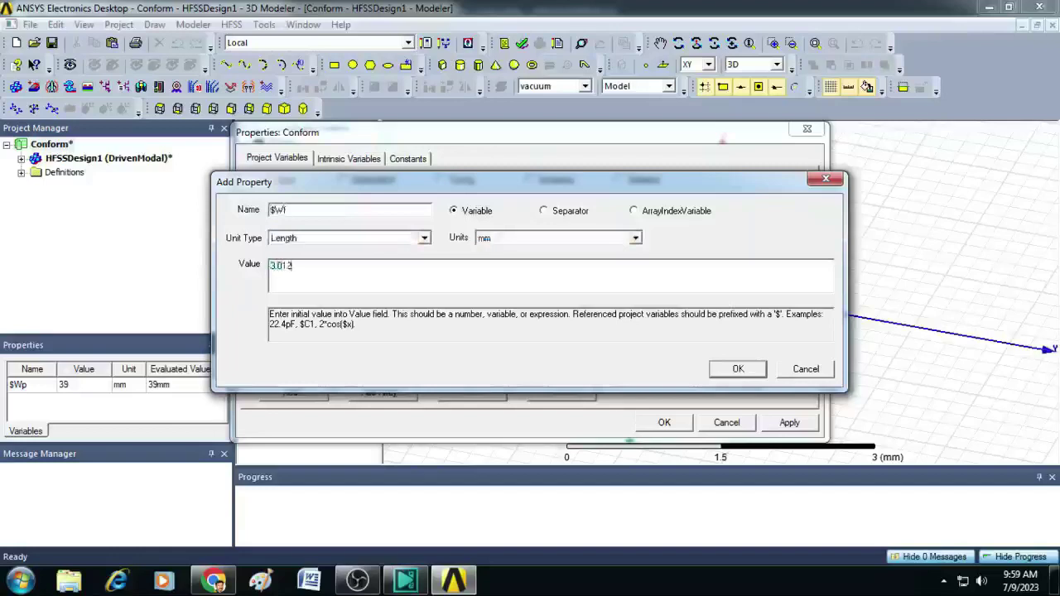
{"action": "key", "text": "Return"}
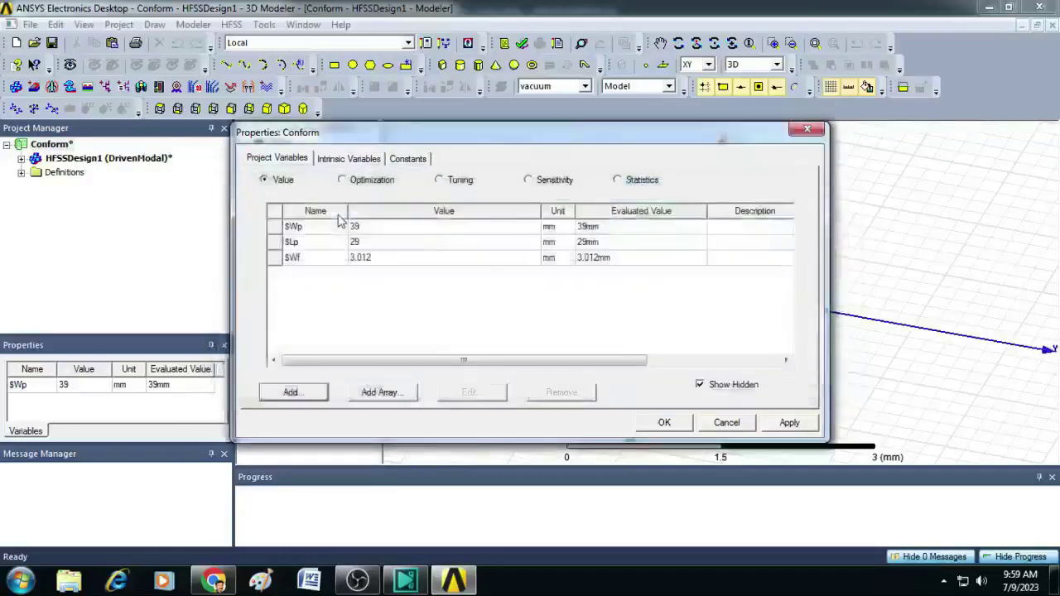
Add a project variable $Lf of unit type Length with a value of 14 mm
{"action": "left_click", "coordinate": [313, 401]}
{"action": "type", "text": "$"}
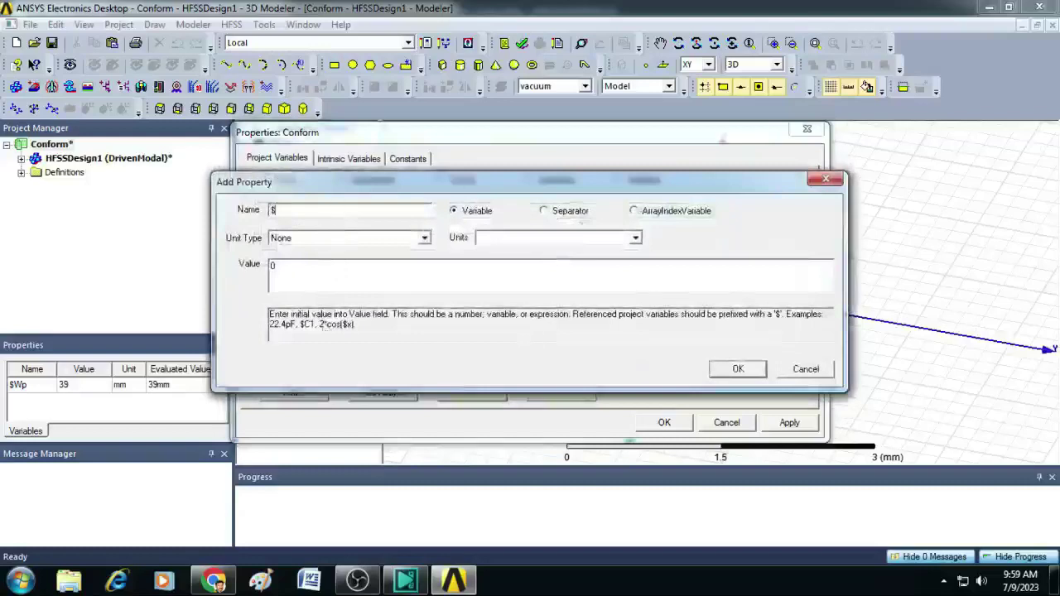
{"action": "type", "text": "Lf"}
{"action": "key", "text": "Tab"}
{"action": "key", "text": "Tab"}
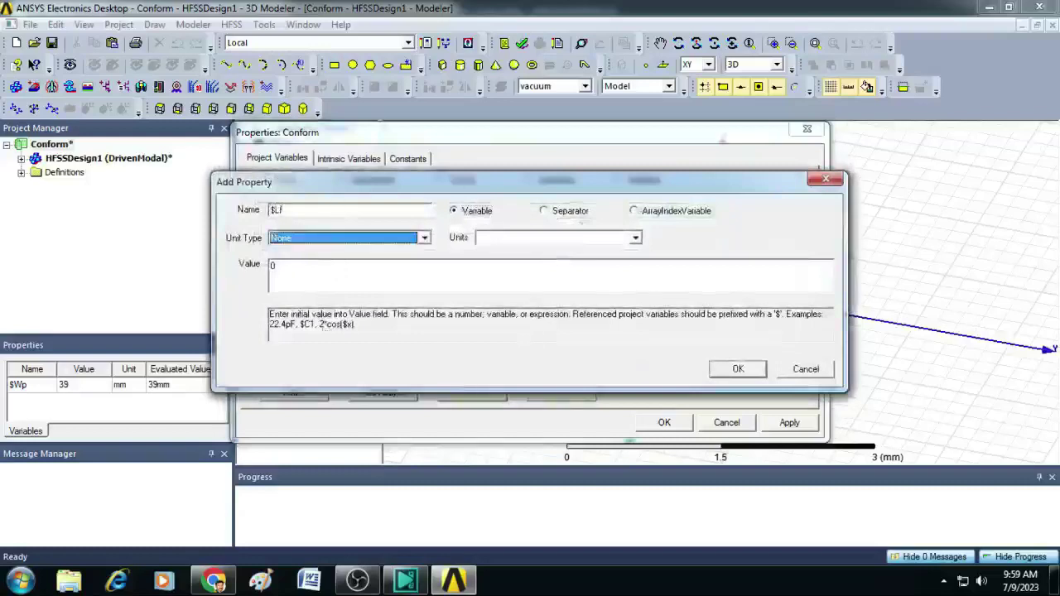
{"action": "key", "text": "l"}
{"action": "key", "text": "Tab"}
{"action": "key", "text": "Tab"}
{"action": "type", "text": "1"}
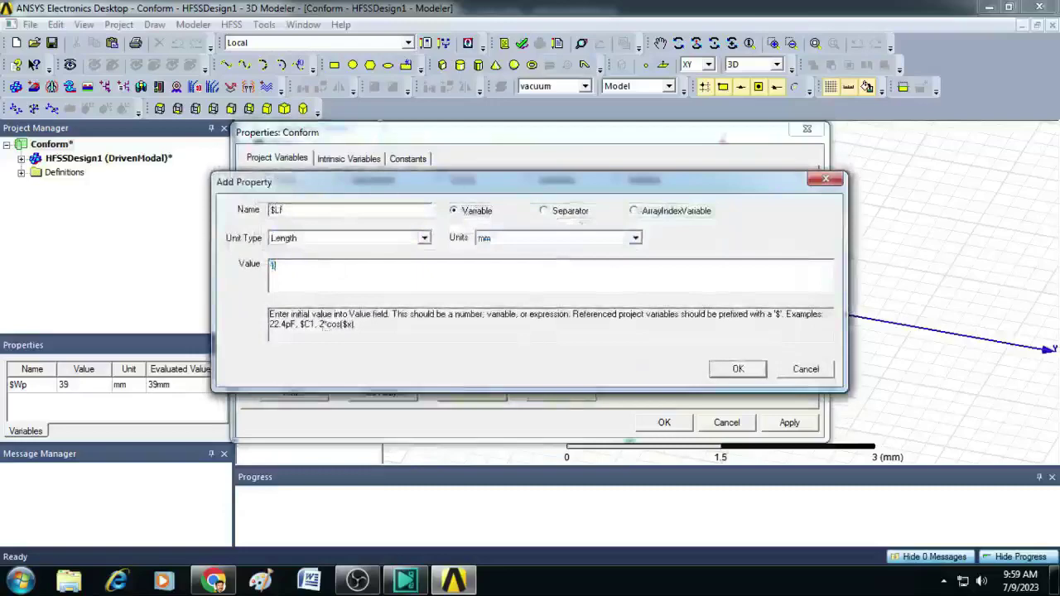
{"action": "type", "text": "4"}
{"action": "key", "text": "Return"}
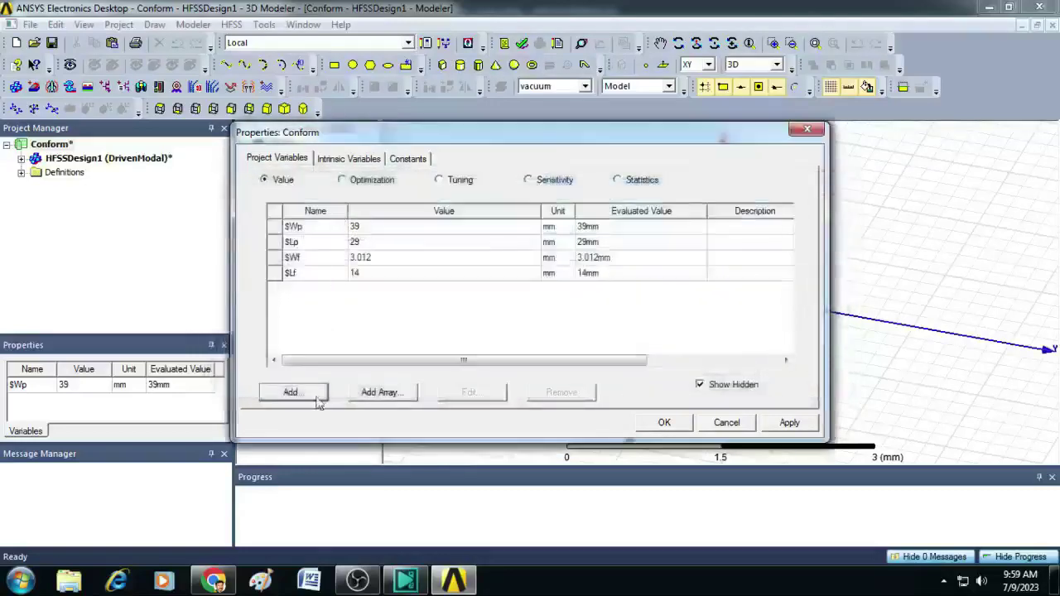
Add a project variable $Lins of unit type Length with a value of 10 mm
{"action": "left_click", "coordinate": [316, 397]}
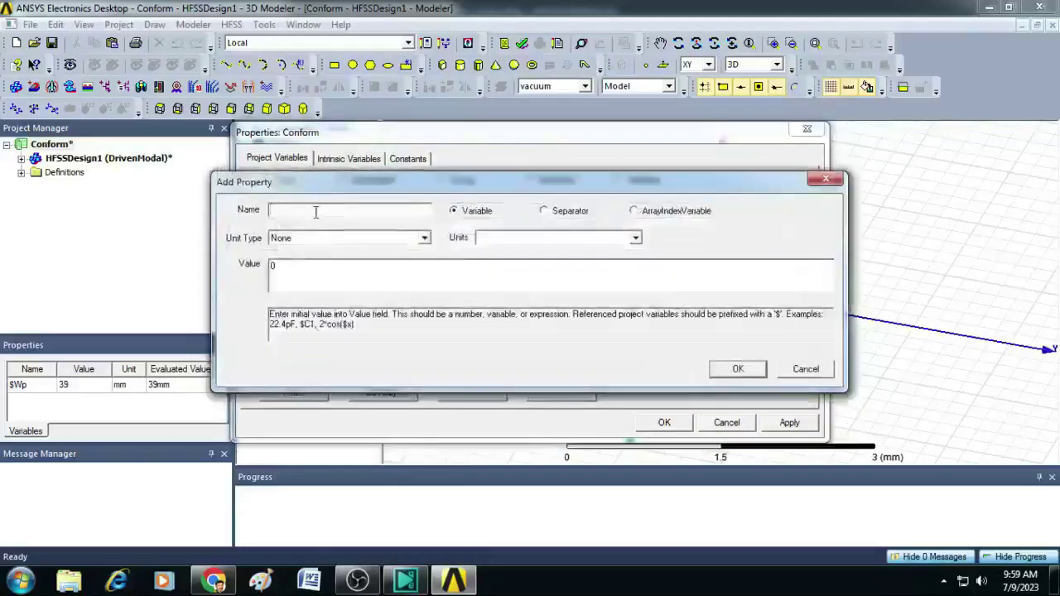
{"action": "type", "text": "$Lins"}
{"action": "key", "text": "Tab"}
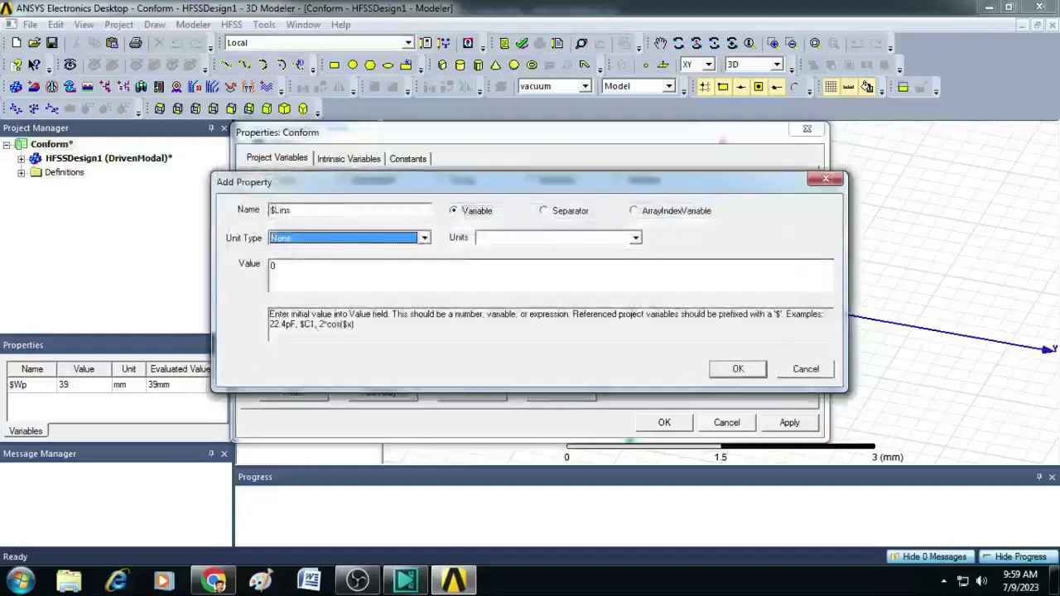
{"action": "key", "text": "l"}
{"action": "key", "text": "Tab"}
{"action": "key", "text": "Tab"}
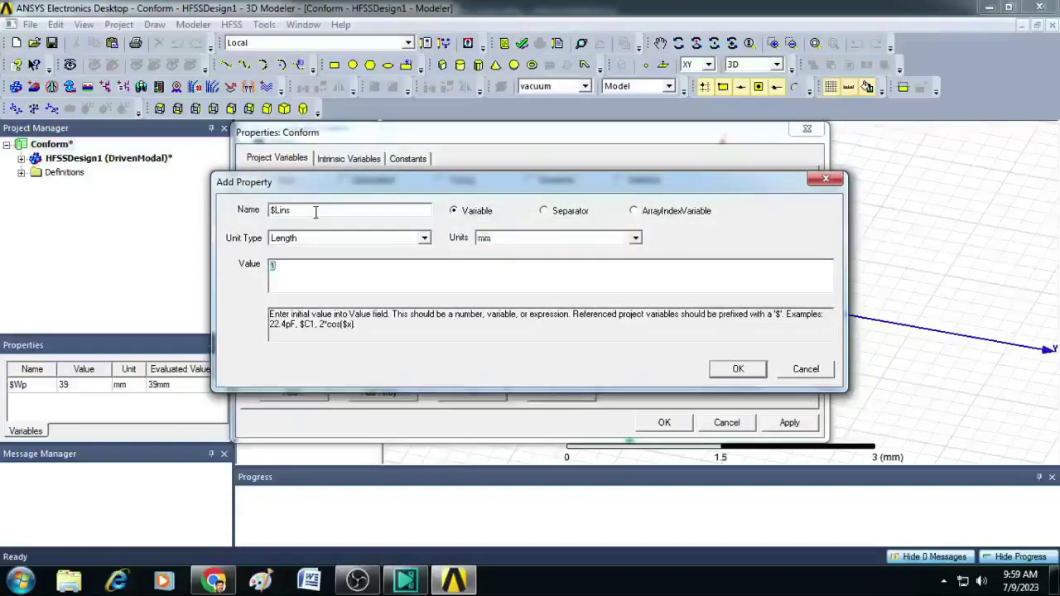
{"action": "type", "text": "10"}
{"action": "key", "text": "Return"}
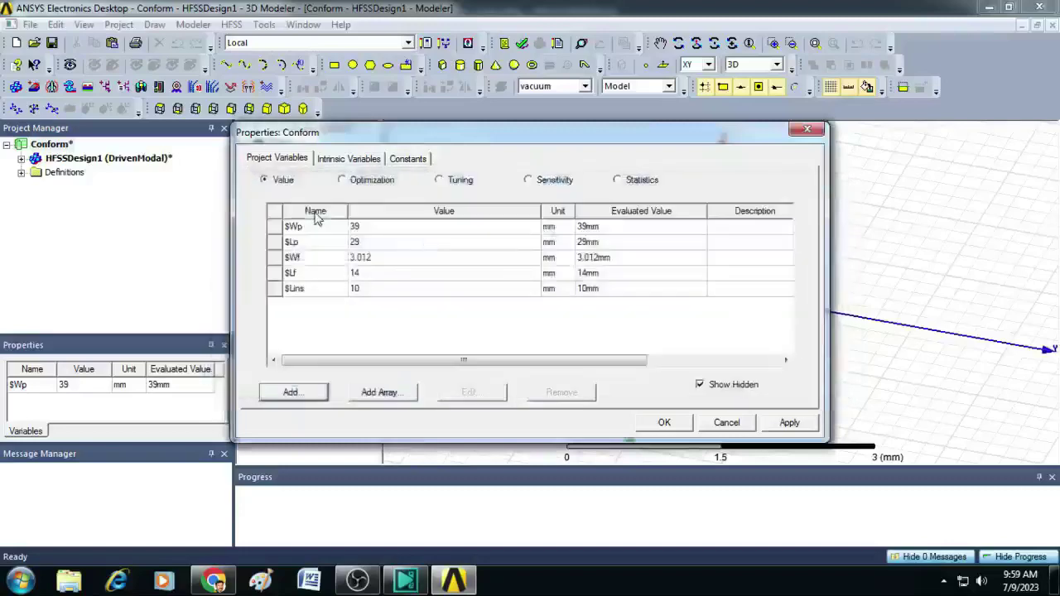
Add a project variable $Wins of unit type Length with a value of 5 mm
{"action": "left_click", "coordinate": [312, 401]}
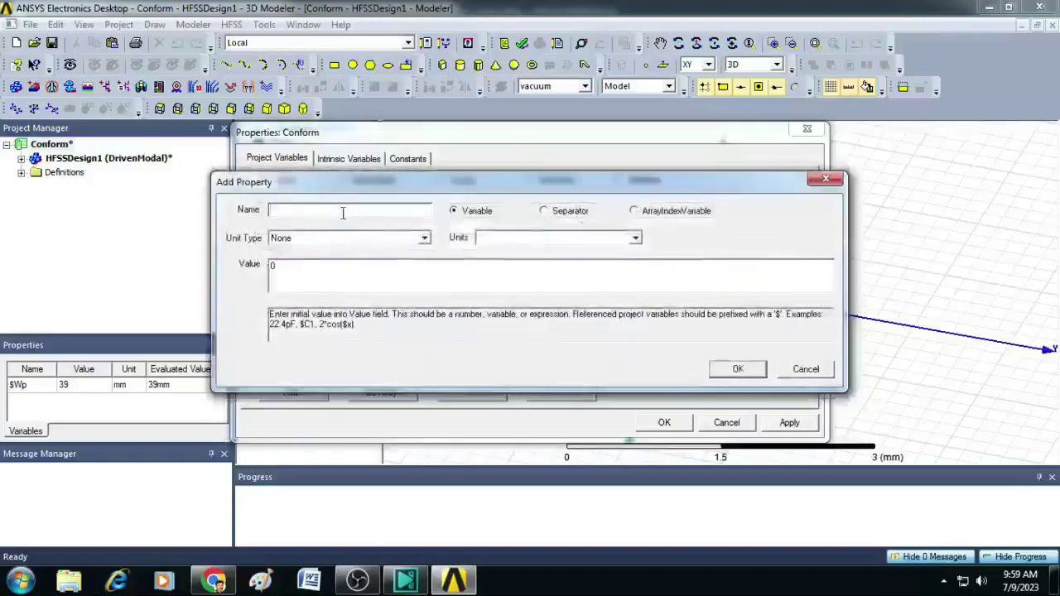
{"action": "type", "text": "$Wins"}
{"action": "key", "text": "Tab"}
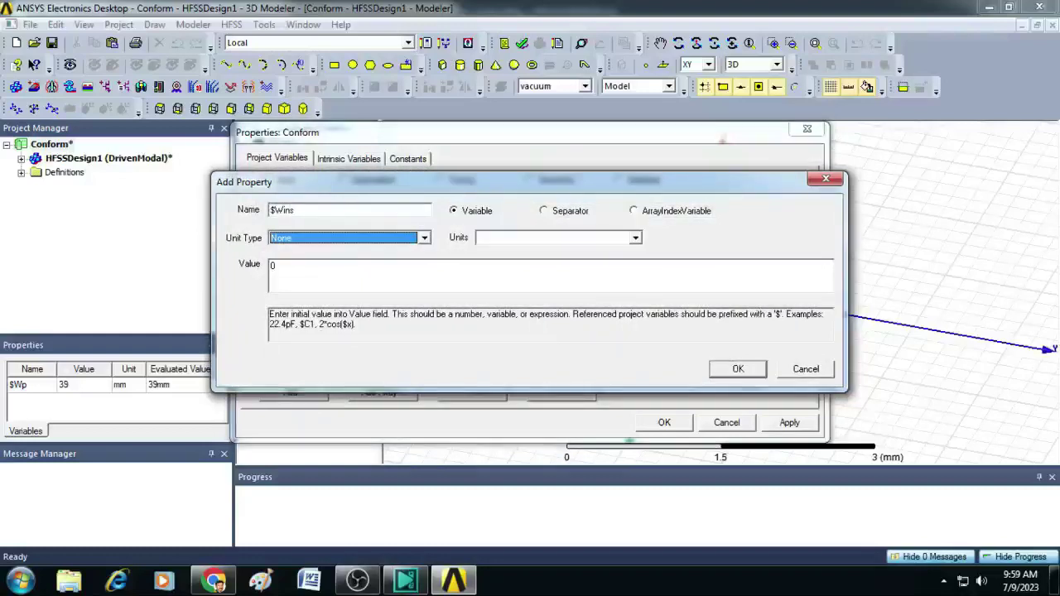
{"action": "key", "text": "l"}
{"action": "key", "text": "Tab"}
{"action": "key", "text": "Tab"}
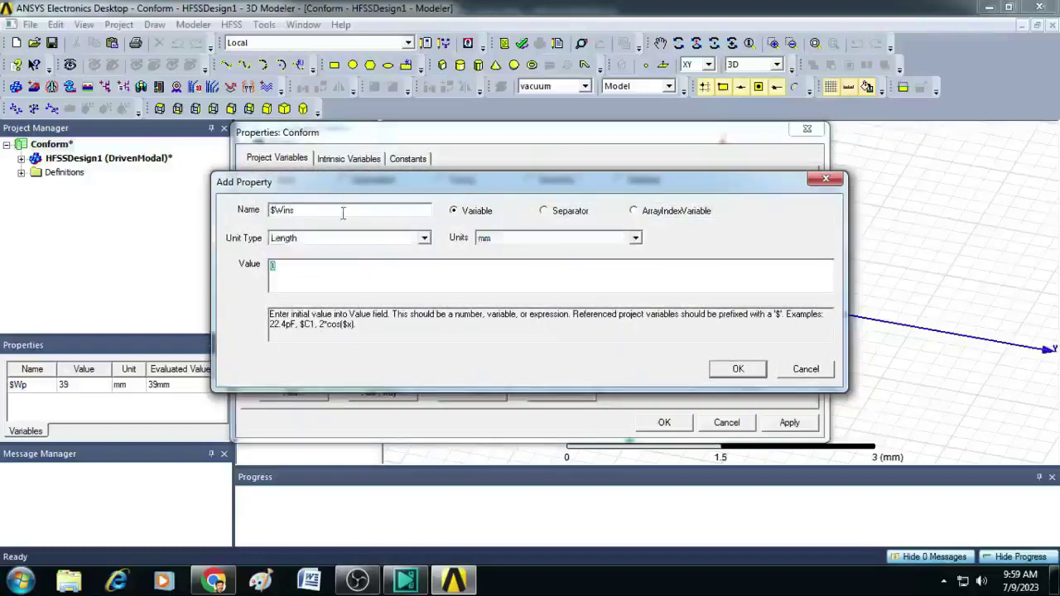
{"action": "type", "text": "5"}
{"action": "key", "text": "Return"}
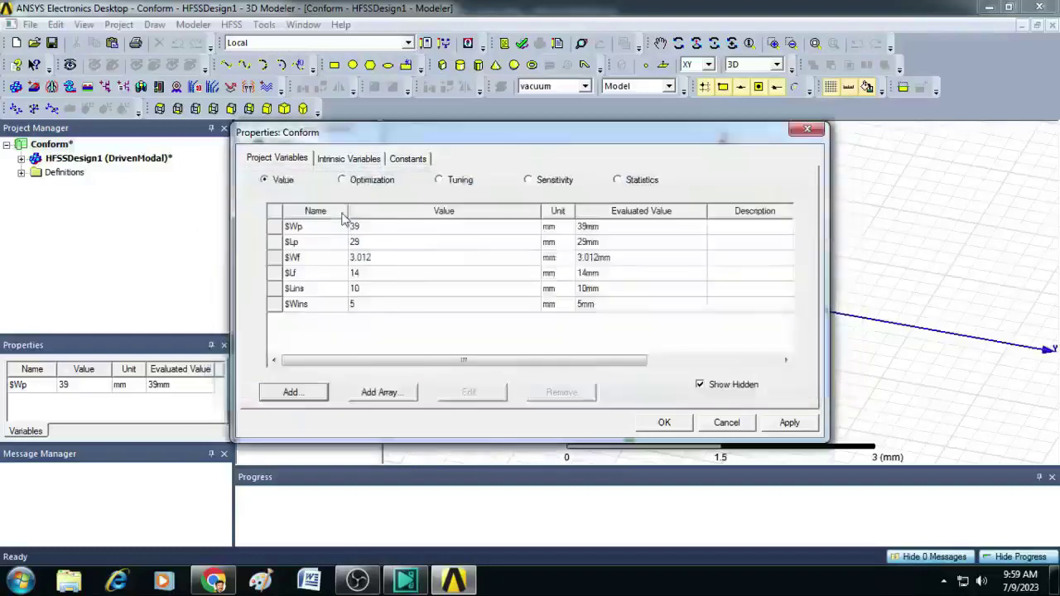
Add a project variable $h of unit type Length with a value of 1.6 mm
{"action": "left_click", "coordinate": [291, 393]}
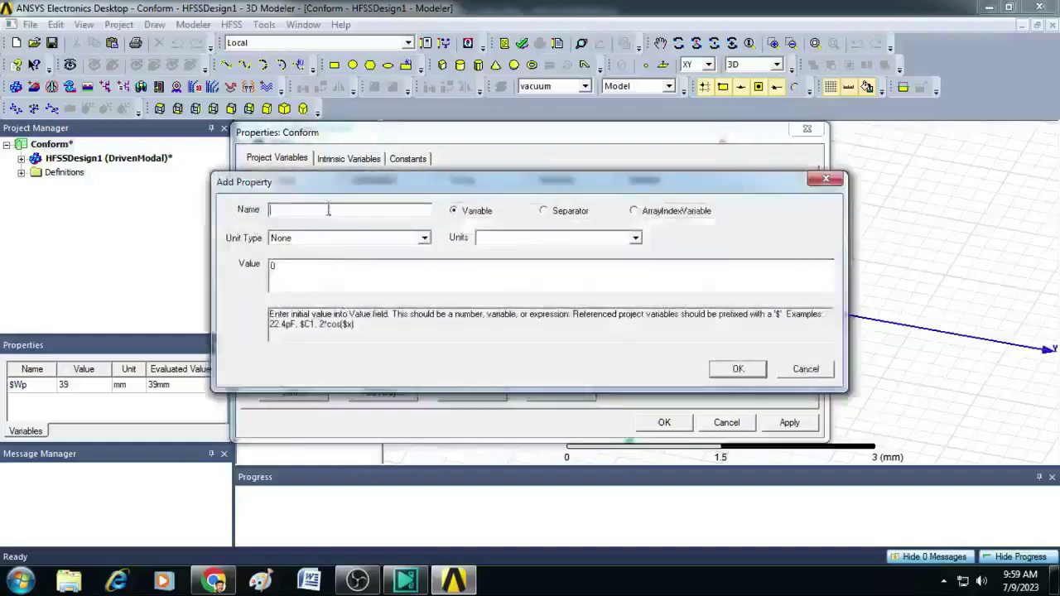
{"action": "type", "text": "$H"}
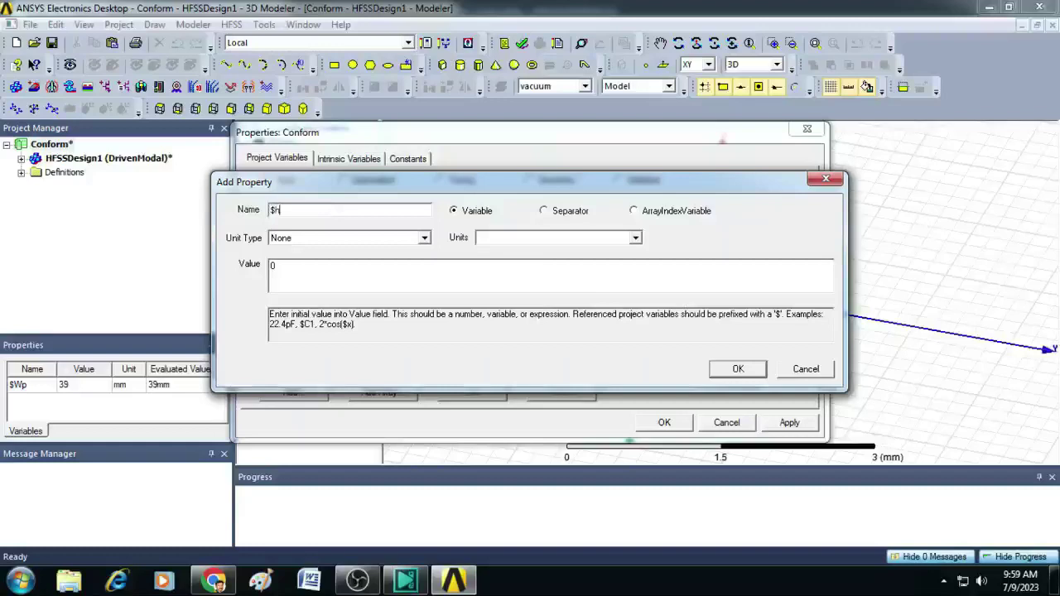
{"action": "key", "text": "Tab"}
{"action": "key", "text": "Tab"}
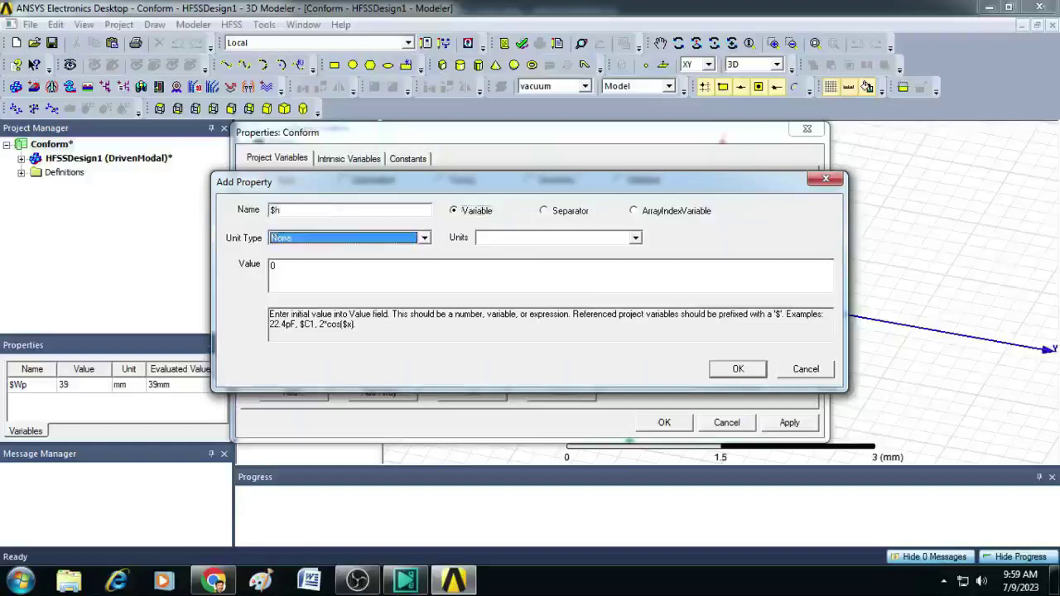
{"action": "key", "text": "Down"}
{"action": "key", "text": "Tab"}
{"action": "key", "text": "Tab"}
{"action": "type", "text": "1.6"}
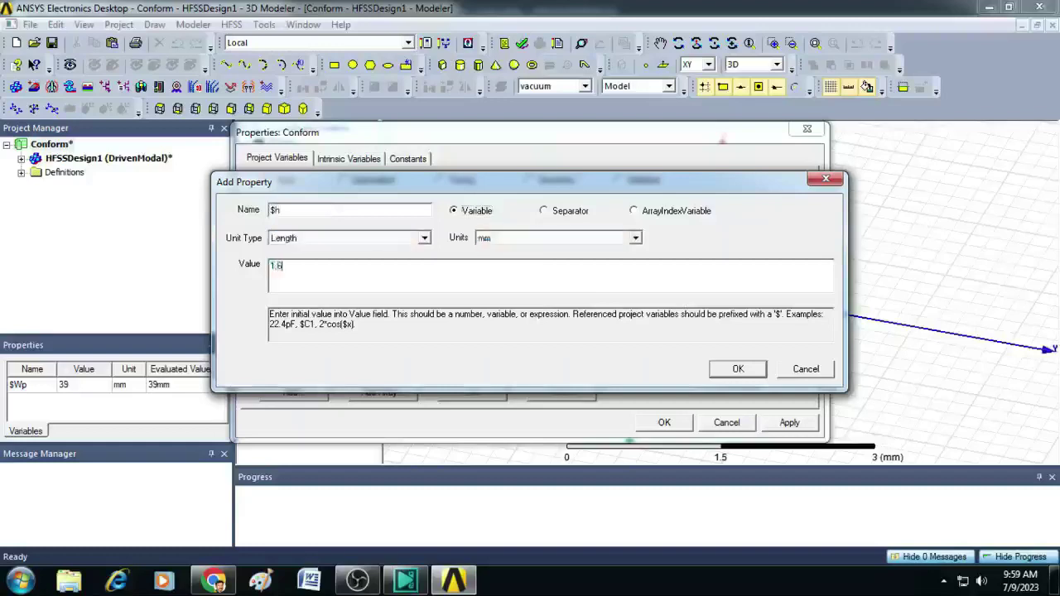
{"action": "key", "text": "Return"}
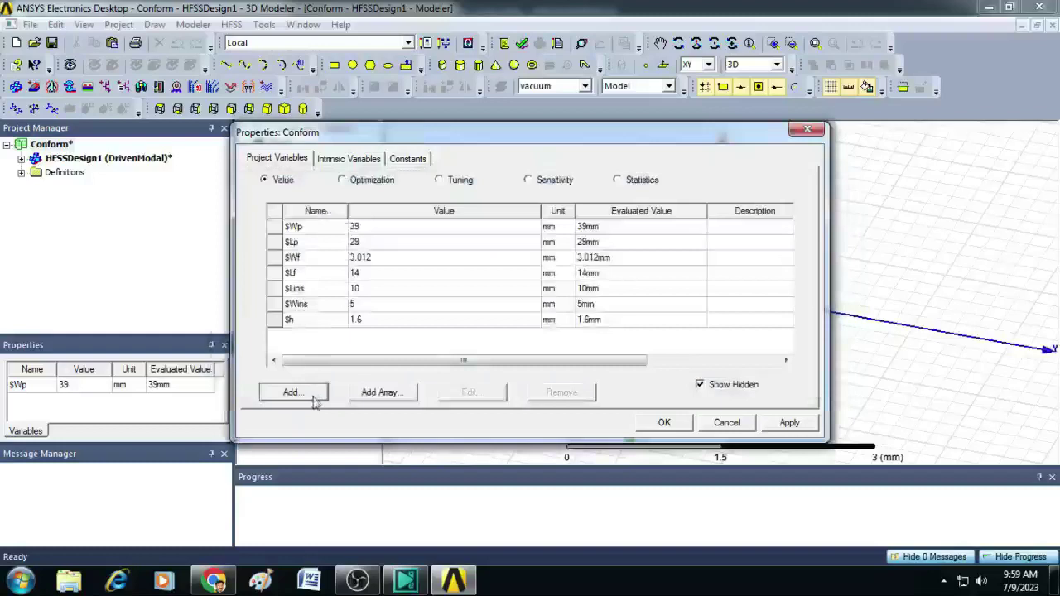
Add a project variable $t of unit type Length with a value of 0.035 mm
{"action": "left_click", "coordinate": [313, 393]}
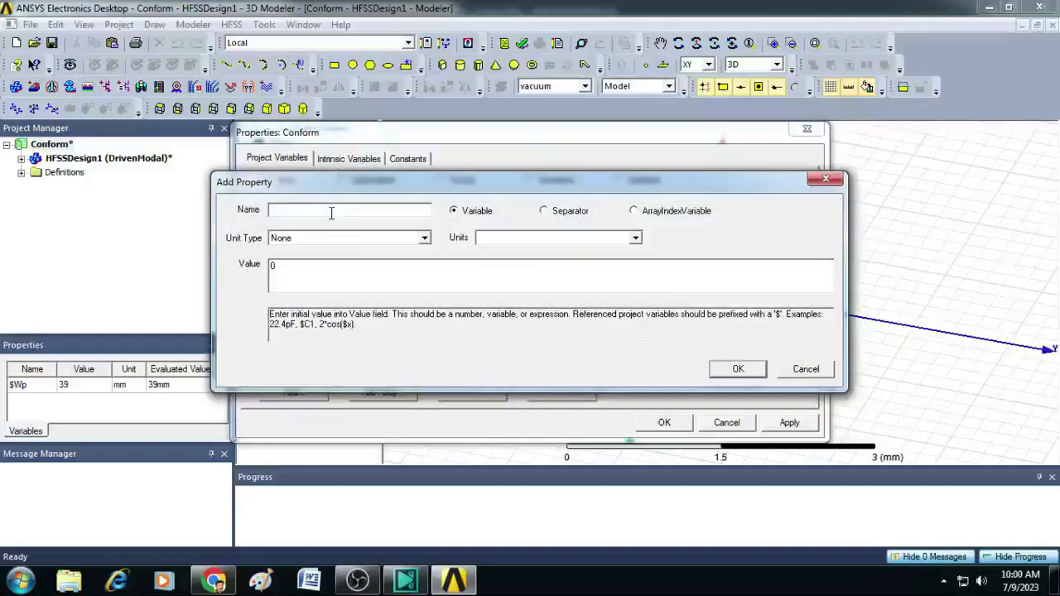
{"action": "type", "text": "$t"}
{"action": "key", "text": "Tab"}
{"action": "key", "text": "Tab"}
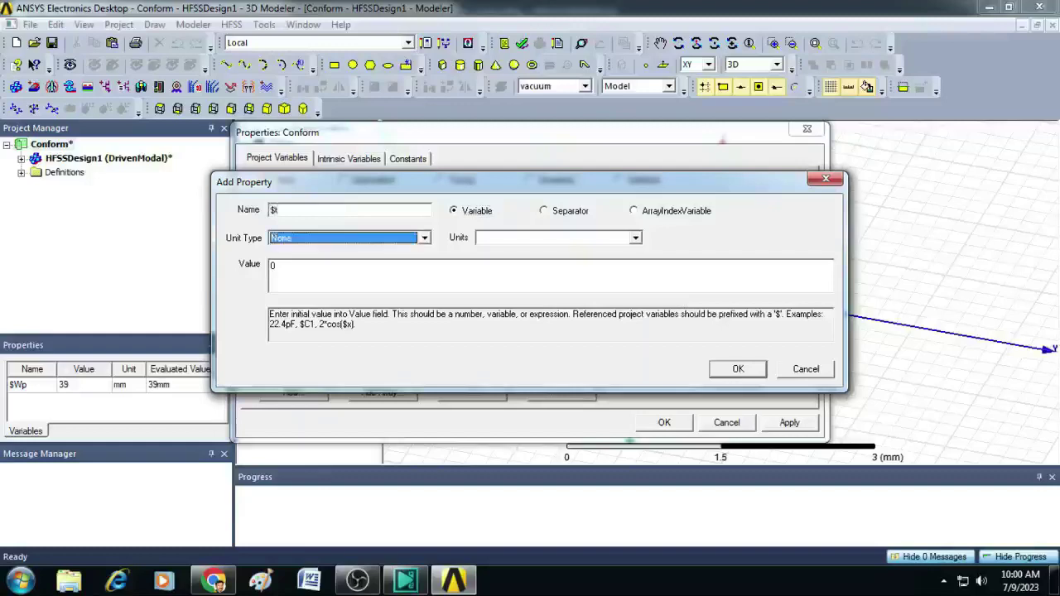
{"action": "key", "text": "l"}
{"action": "key", "text": "Tab"}
{"action": "key", "text": "Tab"}
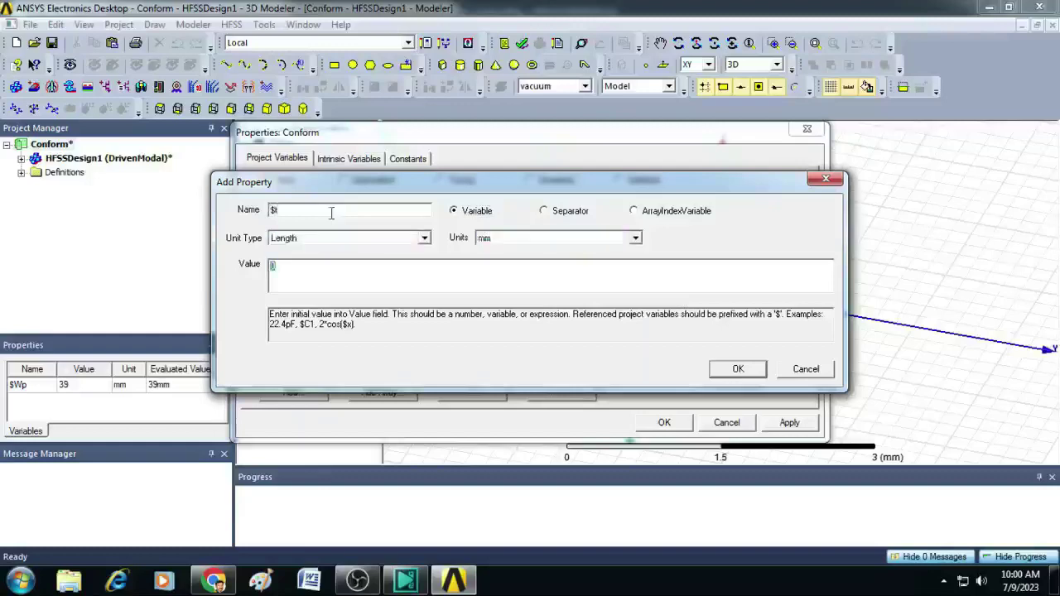
{"action": "type", "text": "0.035"}
{"action": "key", "text": "Return"}
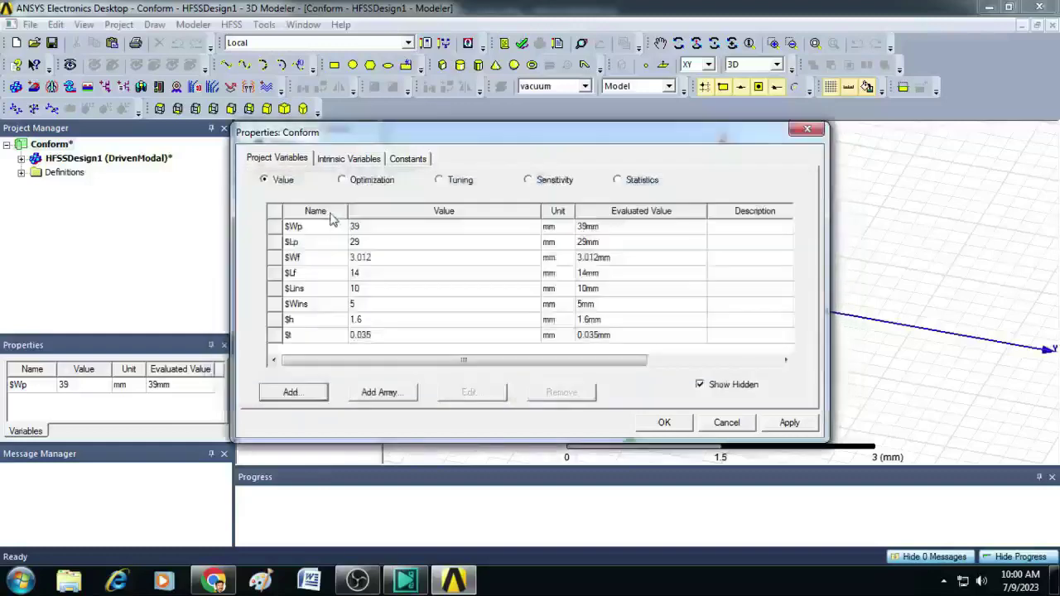
Add a project variable $Wg of unit type Length with the expression $Wp+6*$h as its value
{"action": "left_click", "coordinate": [290, 391]}
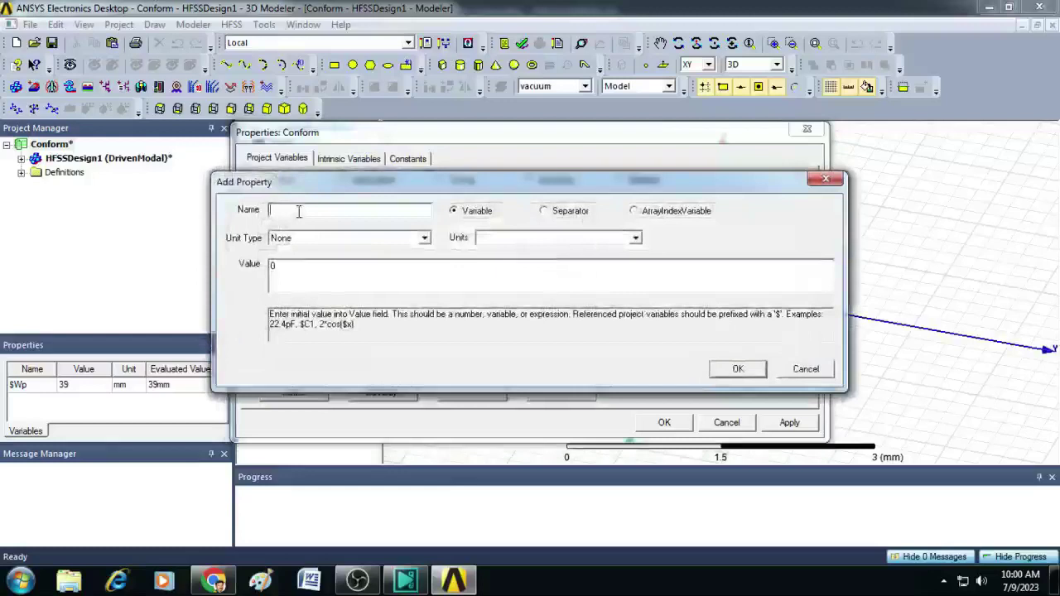
{"action": "type", "text": "$Wg"}
{"action": "key", "text": "Tab"}
{"action": "key", "text": "Tab"}
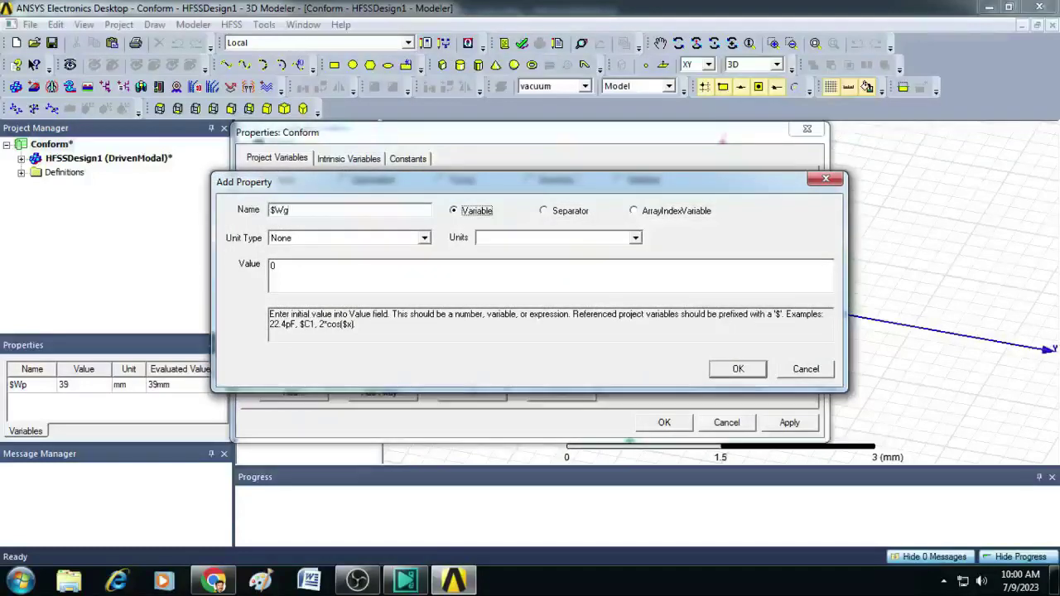
{"action": "key", "text": "l"}
{"action": "key", "text": "Tab"}
{"action": "key", "text": "Tab"}
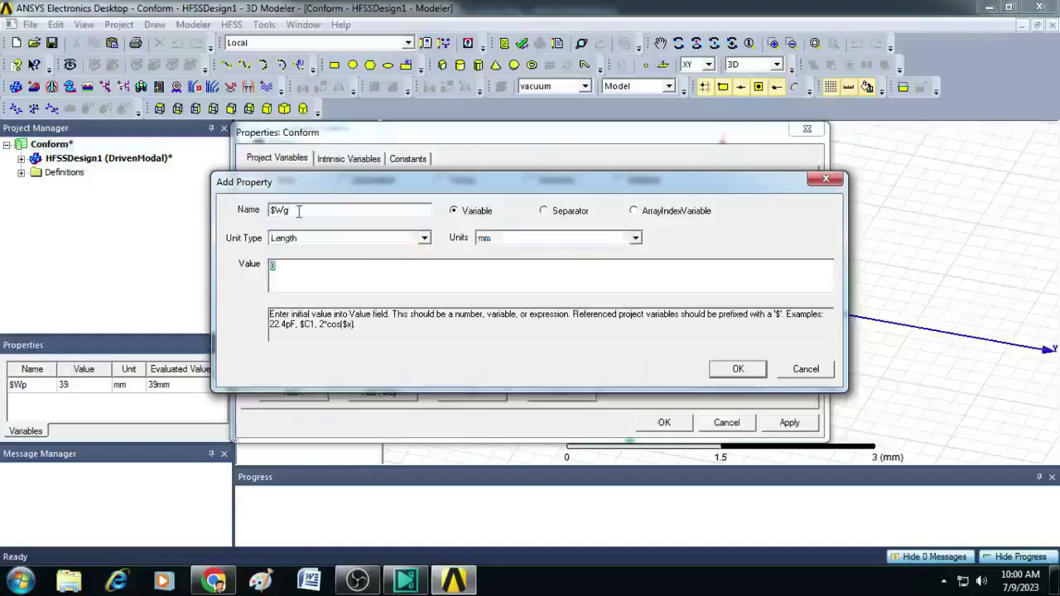
{"action": "type", "text": "$Wp+6*$h"}
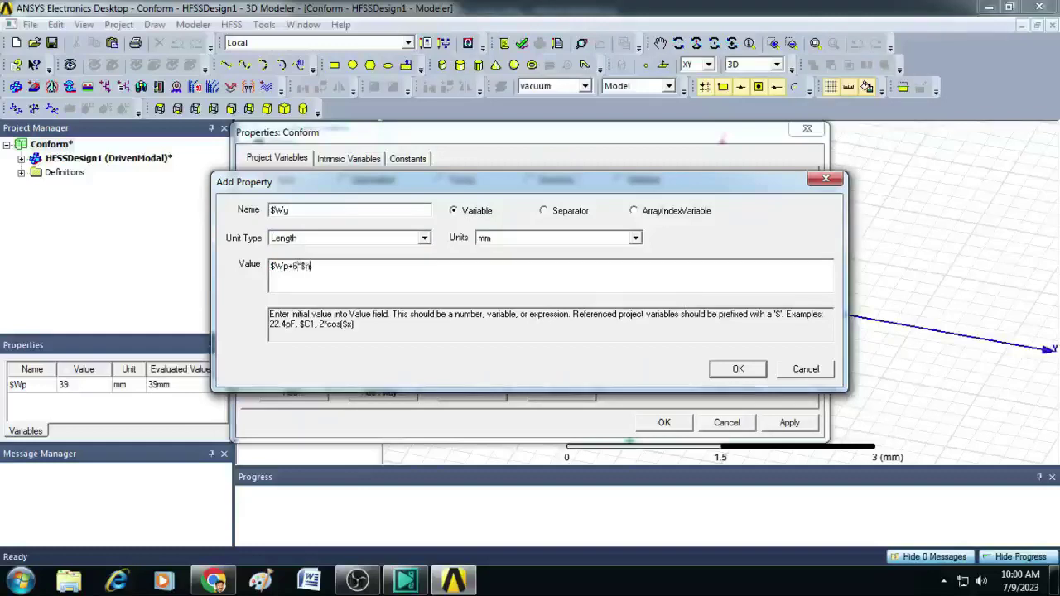
{"action": "left_click", "coordinate": [733, 369]}
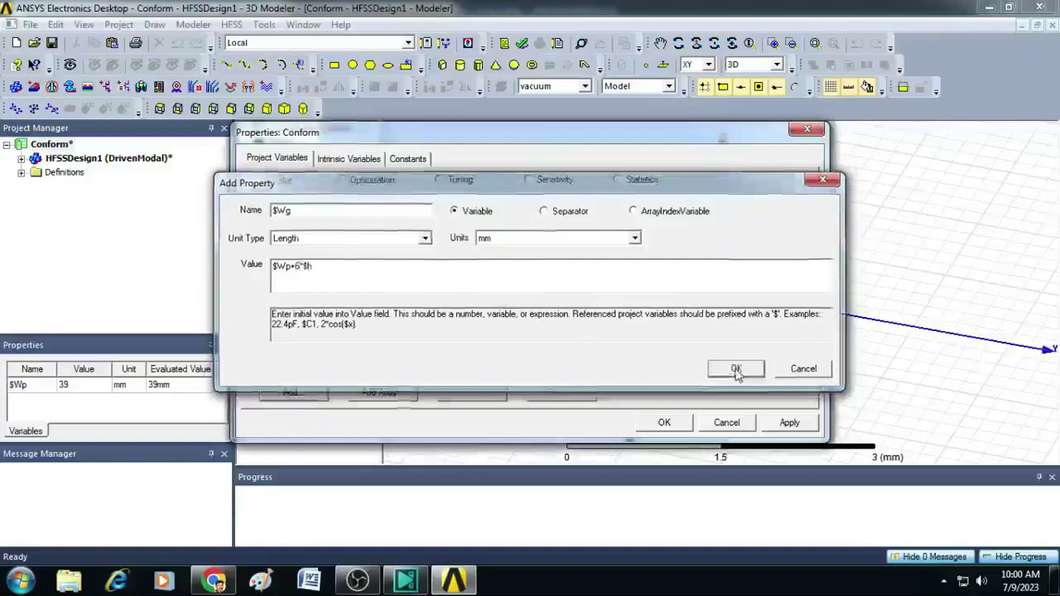
Add a project variable $Lg of unit type Length with the value $Lp+$Lf-$Lins+3*$h, and apply the project variables
{"action": "left_click", "coordinate": [308, 393]}
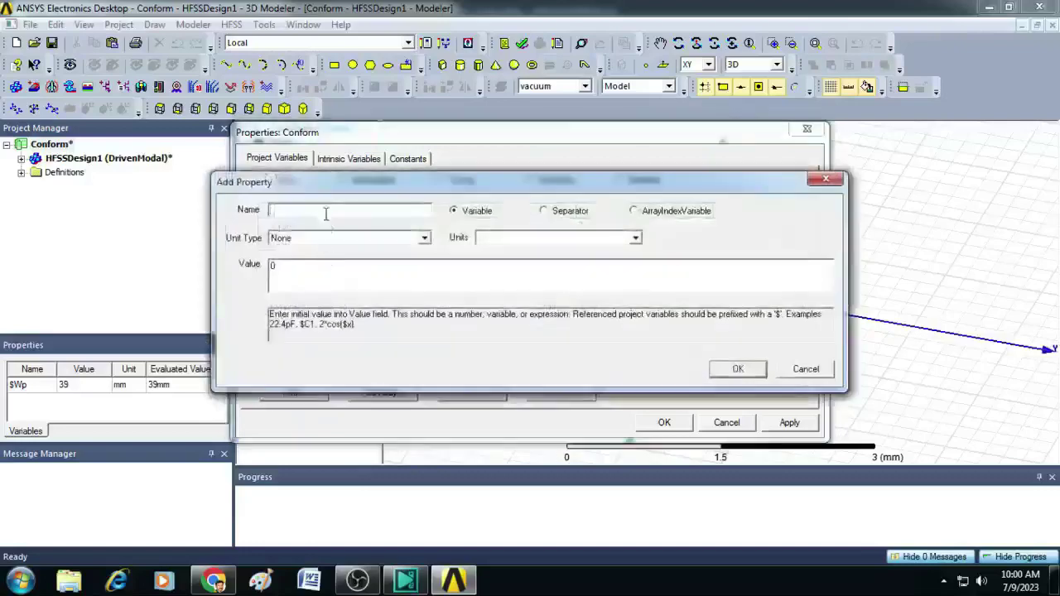
{"action": "type", "text": "$"}
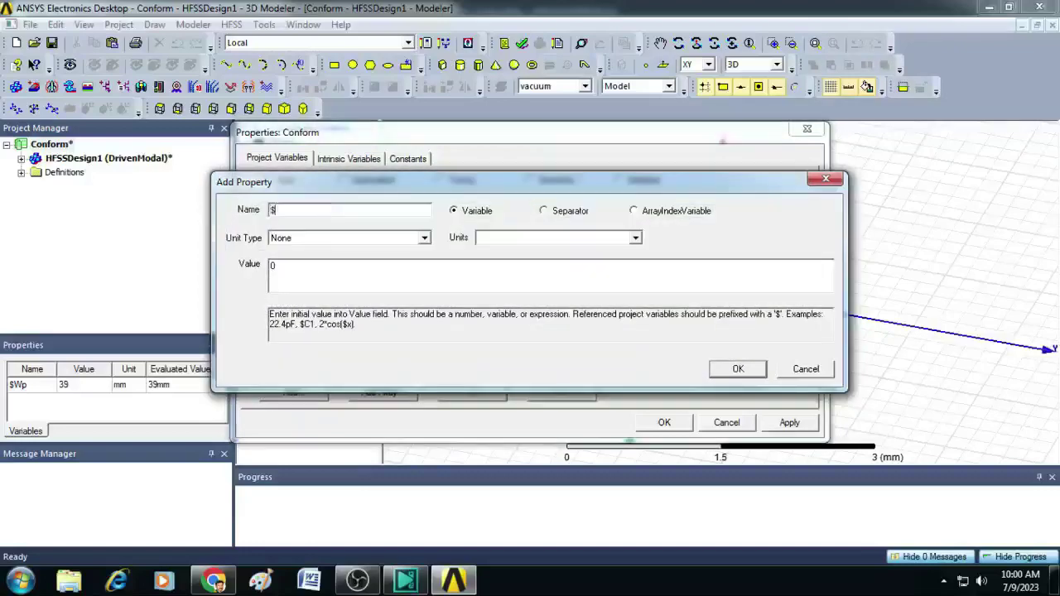
{"action": "type", "text": "Lg"}
{"action": "key", "text": "Tab"}
{"action": "key", "text": "Tab"}
{"action": "key", "text": "l"}
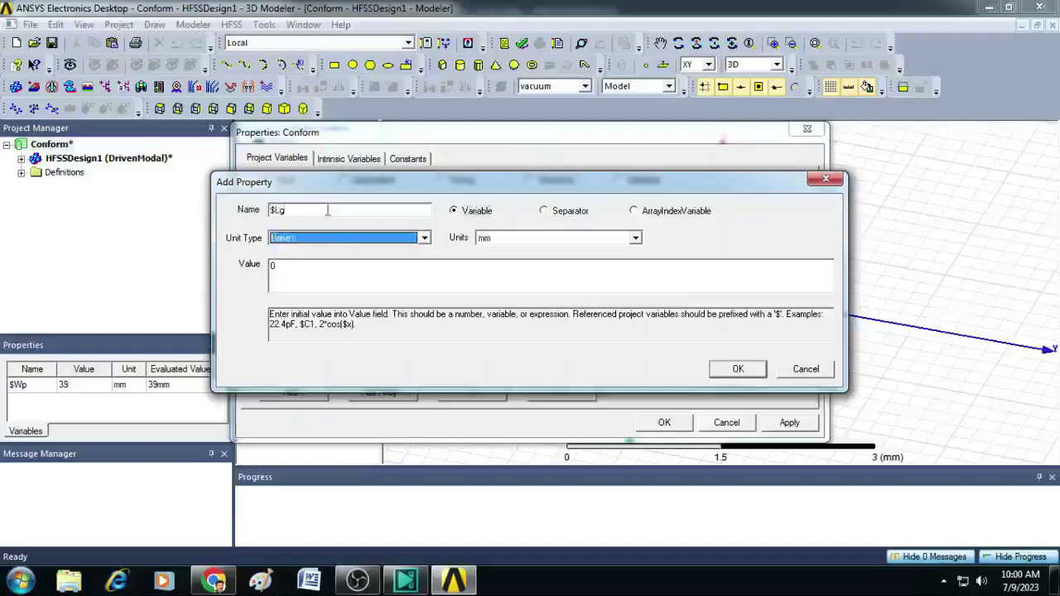
{"action": "key", "text": "Tab"}
{"action": "key", "text": "Tab"}
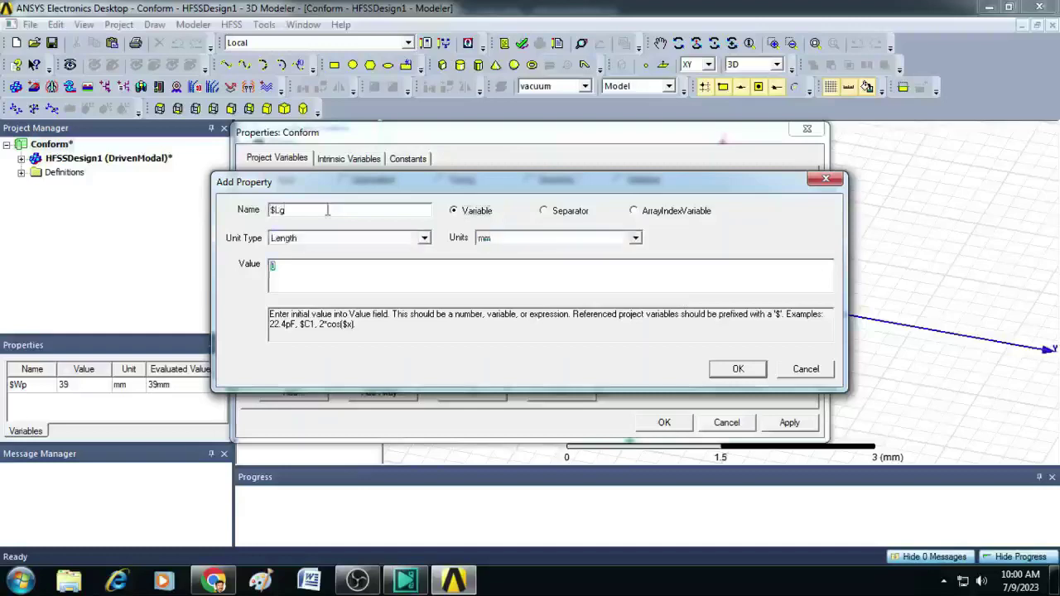
{"action": "type", "text": "$Lp+$Lf"}
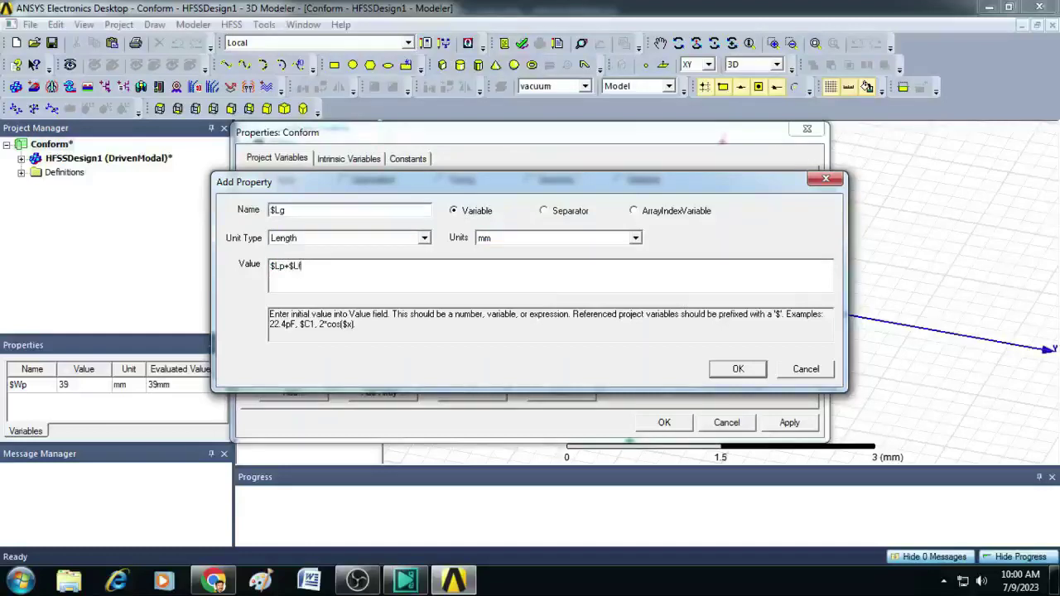
{"action": "type", "text": "-$Lins"}
{"action": "key", "text": "Tab"}
{"action": "left_click", "coordinate": [384, 268]}
{"action": "type", "text": "+3*$H"}
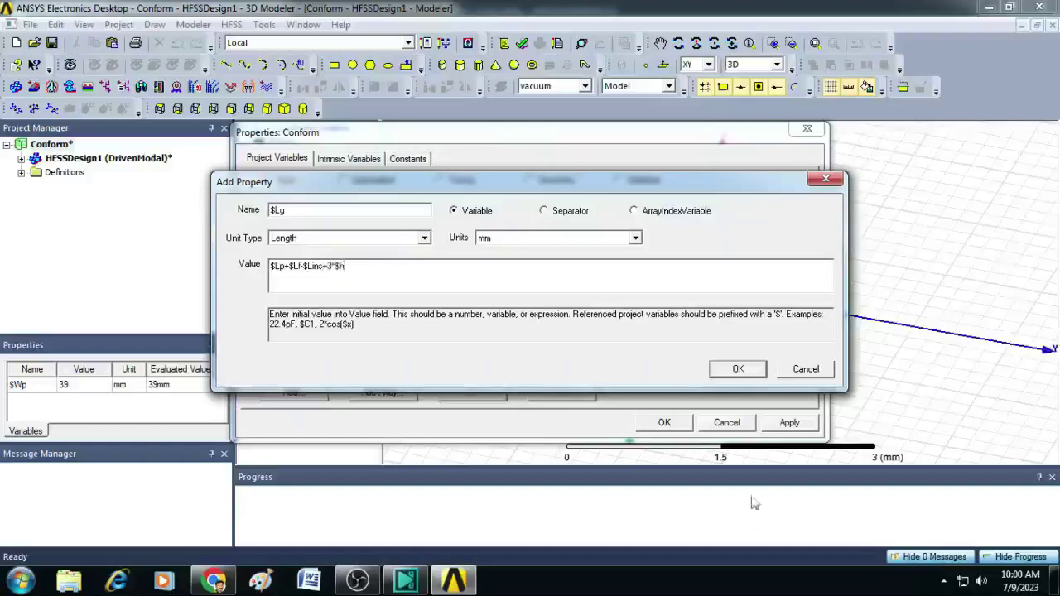
{"action": "left_click", "coordinate": [738, 369]}
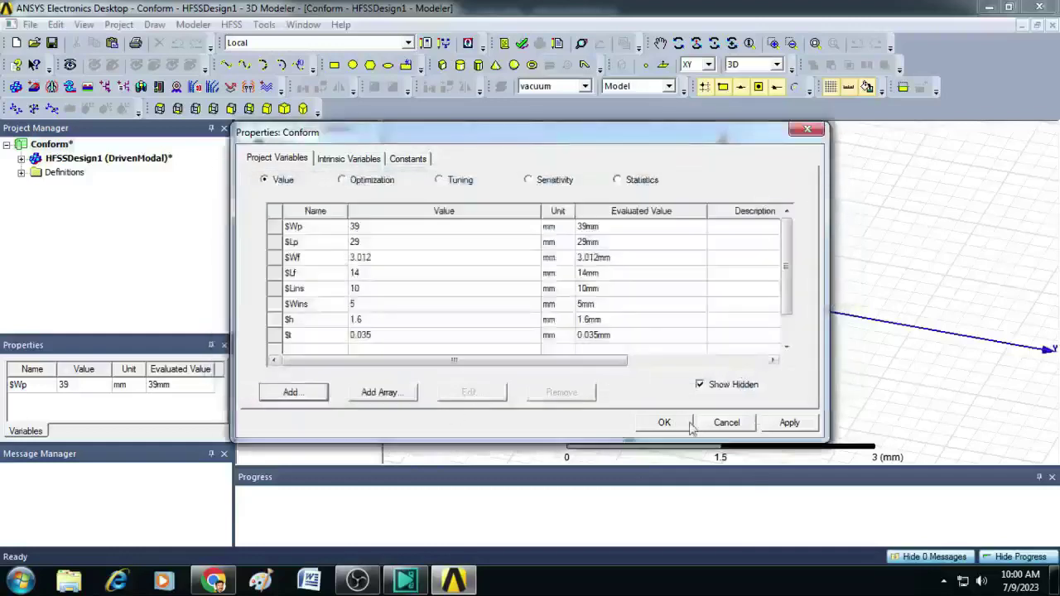
{"action": "left_click", "coordinate": [770, 424]}
{"action": "left_click", "coordinate": [664, 423]}
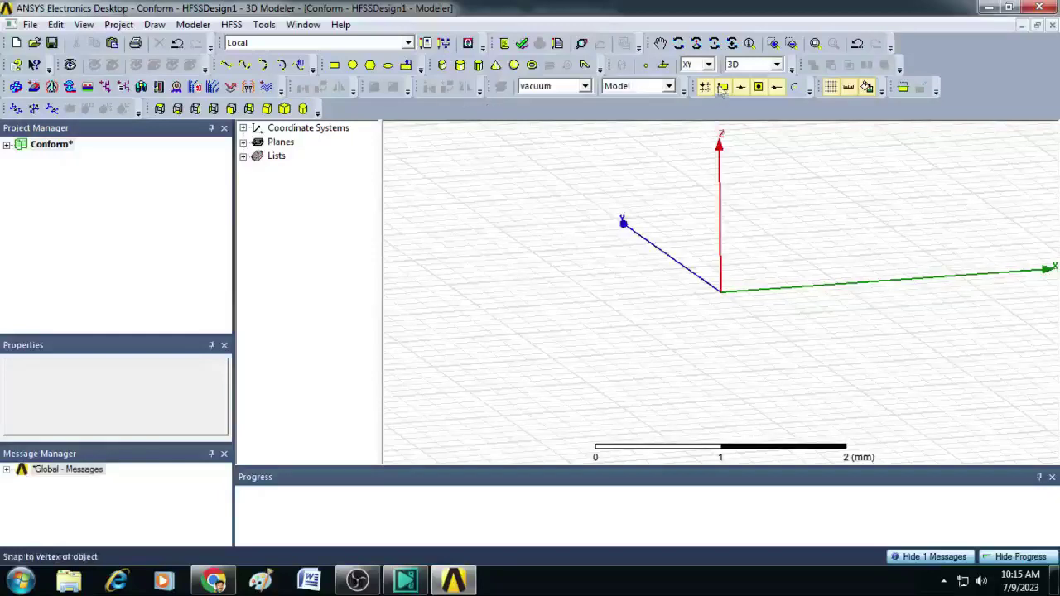
Draw a cylinder centred at the origin on the ZX plane, about 0.45 mm in radius and 3.8 mm high along Y
{"action": "left_click", "coordinate": [709, 66]}
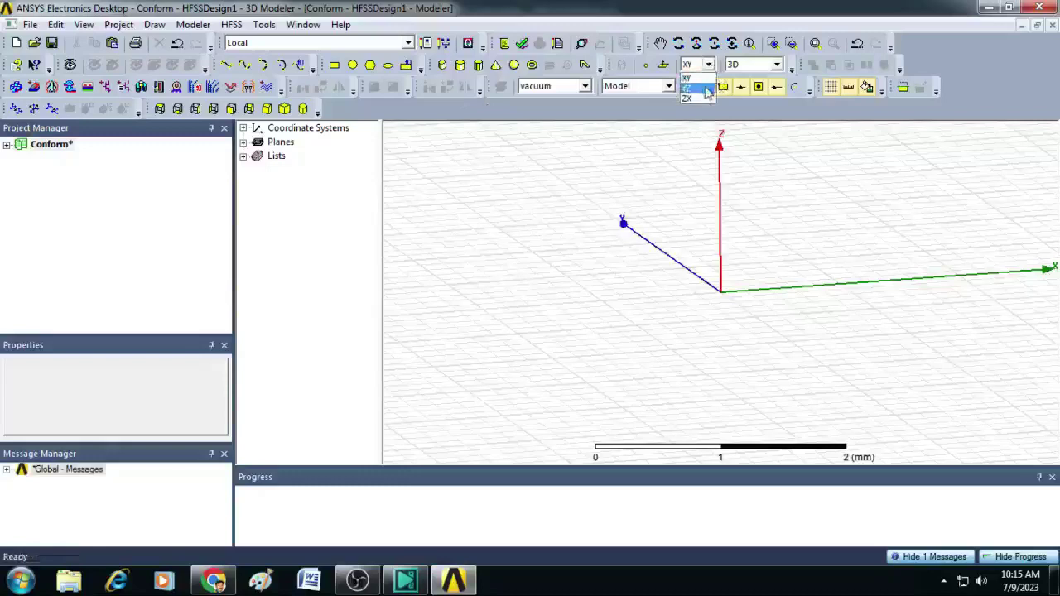
{"action": "left_click", "coordinate": [687, 99]}
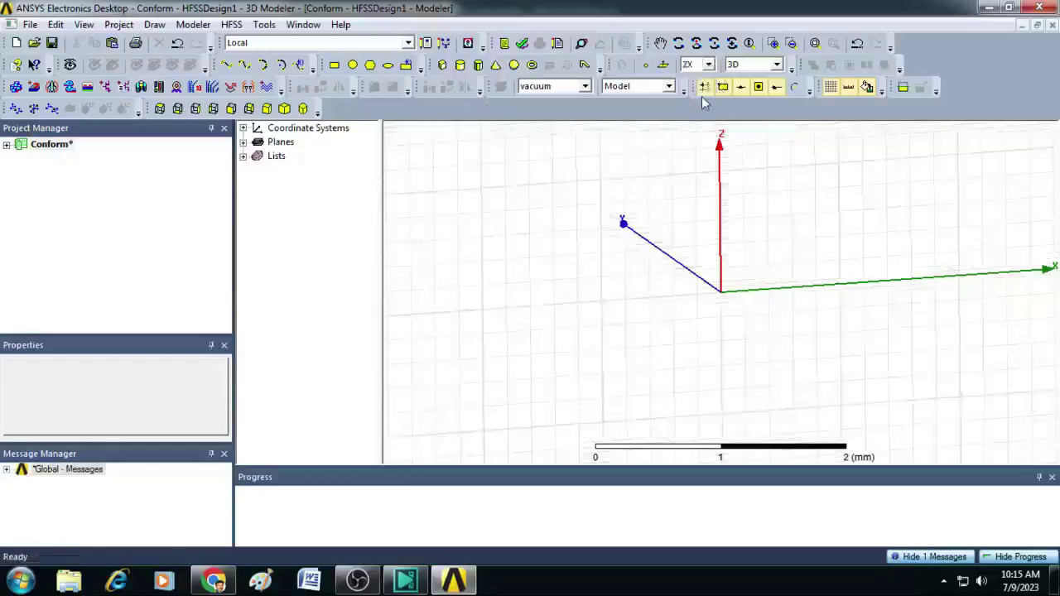
{"action": "left_click", "coordinate": [461, 70]}
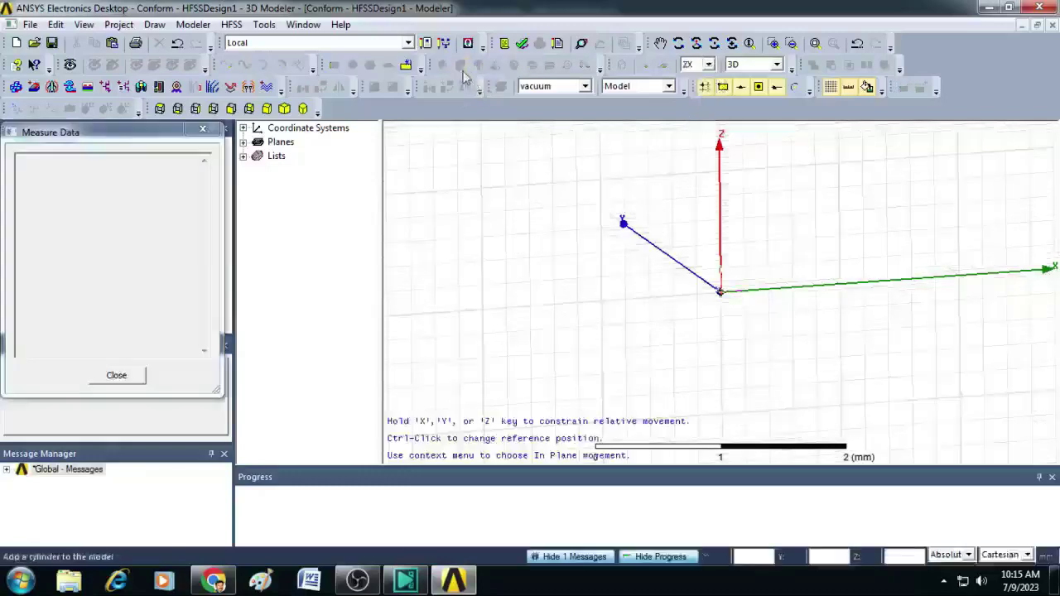
{"action": "left_click", "coordinate": [720, 292]}
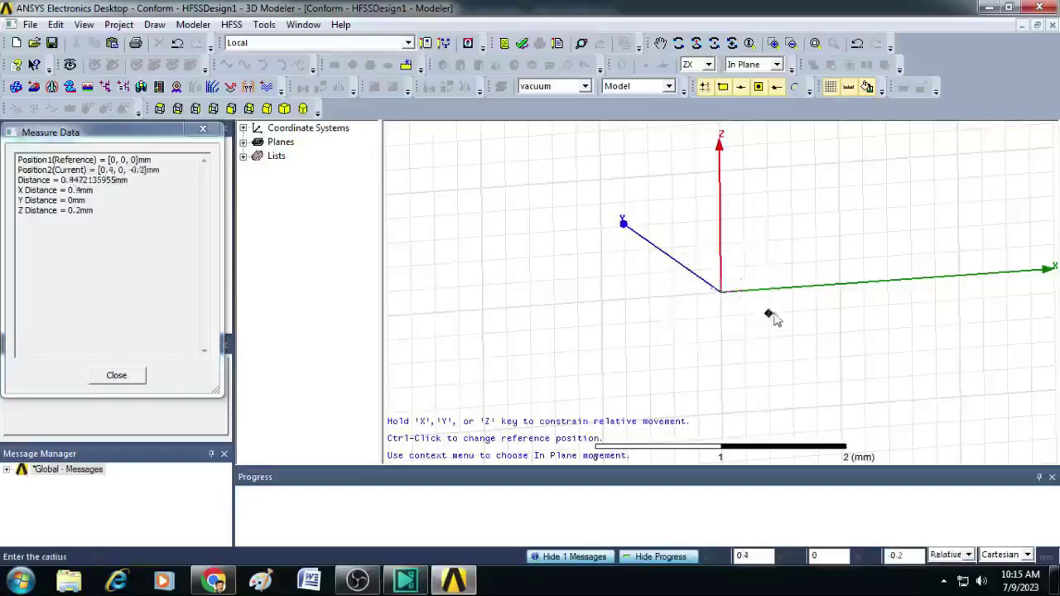
{"action": "left_click", "coordinate": [772, 317]}
{"action": "left_click", "coordinate": [627, 220]}
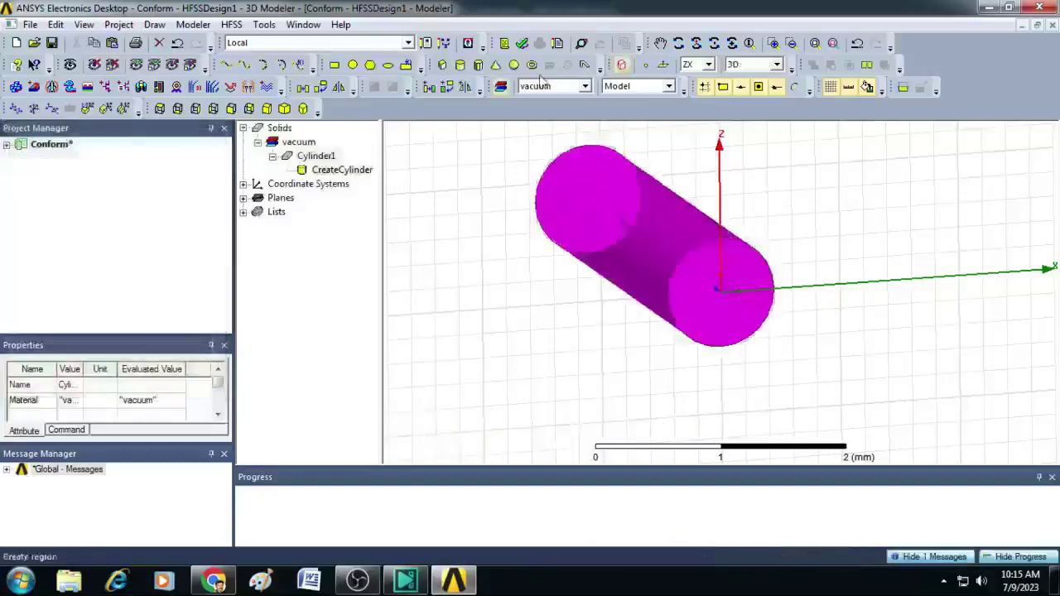
Set the cylinder's center position to 0, 0, -$R-$h
{"action": "double_click", "coordinate": [338, 170]}
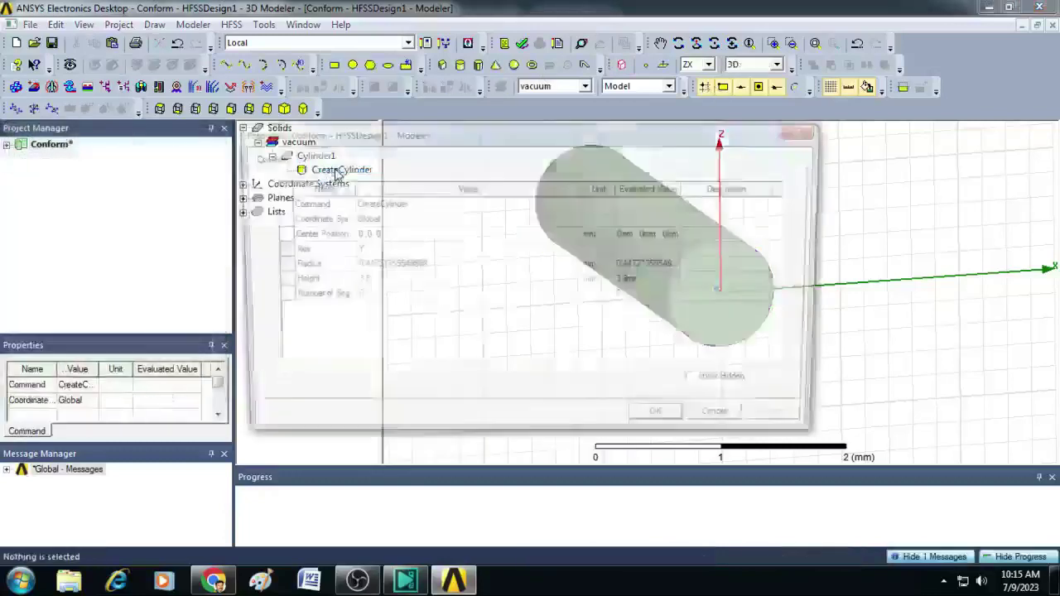
{"action": "left_click", "coordinate": [398, 234]}
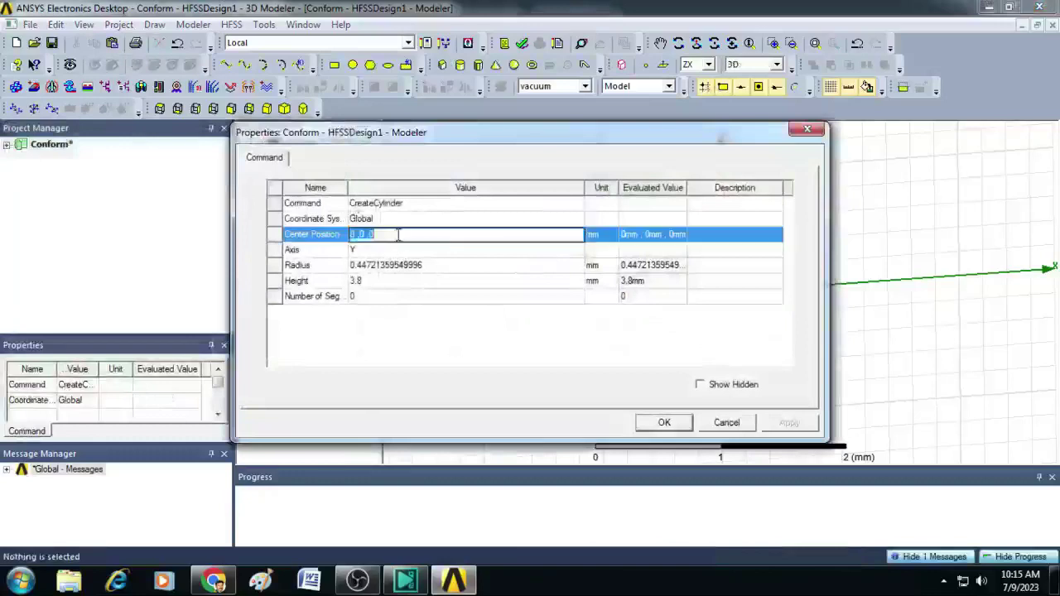
{"action": "type", "text": "0,0,"}
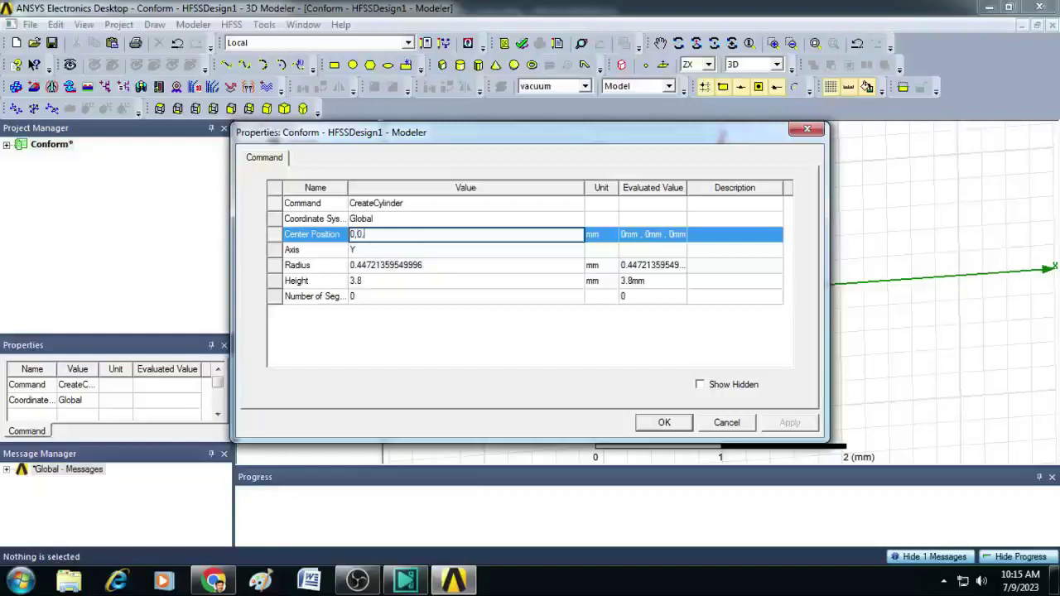
{"action": "type", "text": "-$R-$h"}
{"action": "key", "text": "Return"}
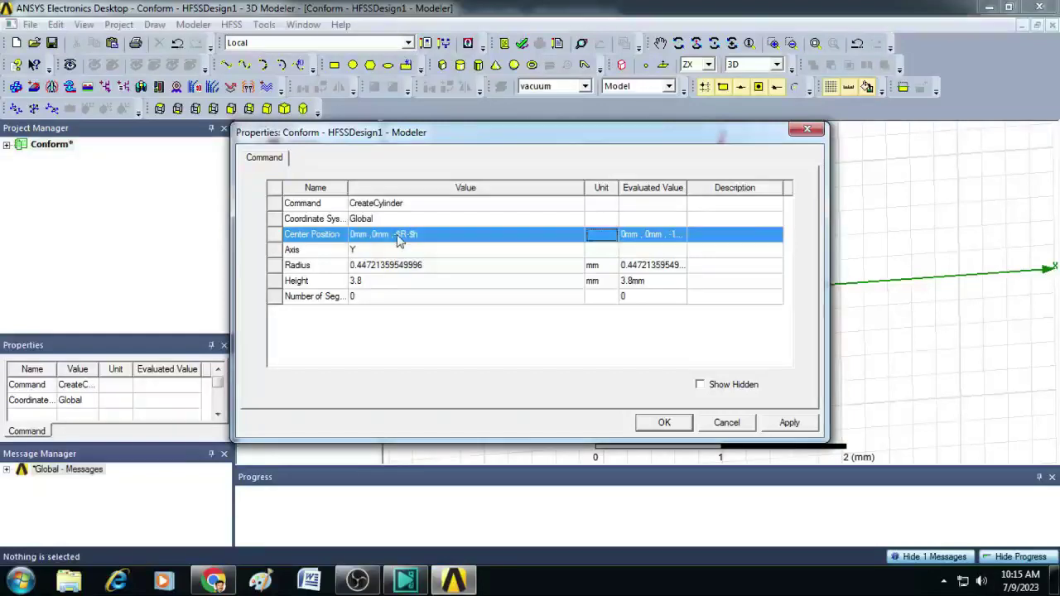
Set the cylinder's radius to $R and its height to $Lg, and accept the changes
{"action": "key", "text": "Down"}
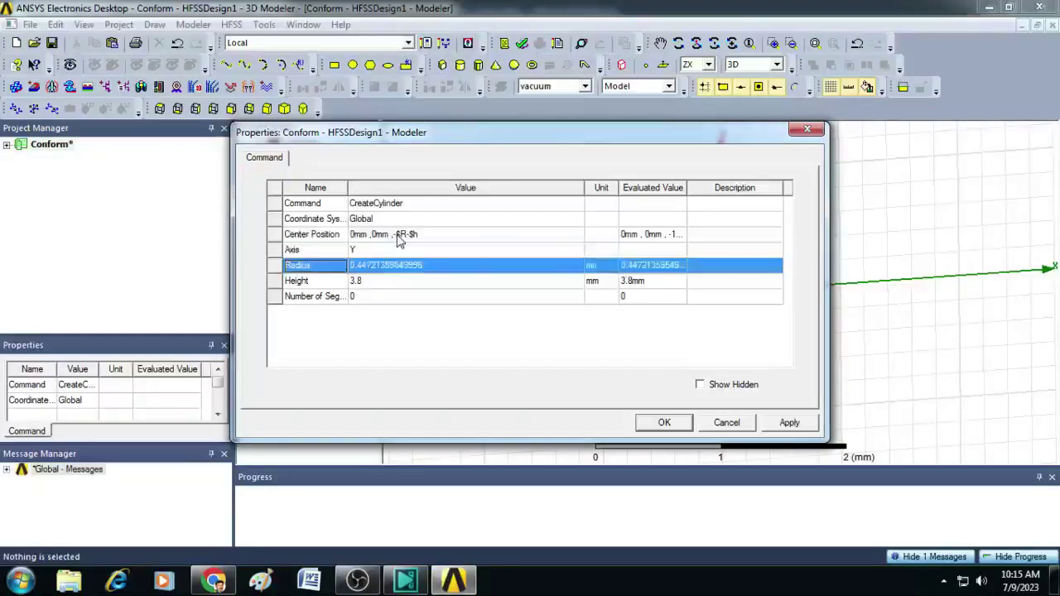
{"action": "left_click", "coordinate": [432, 266]}
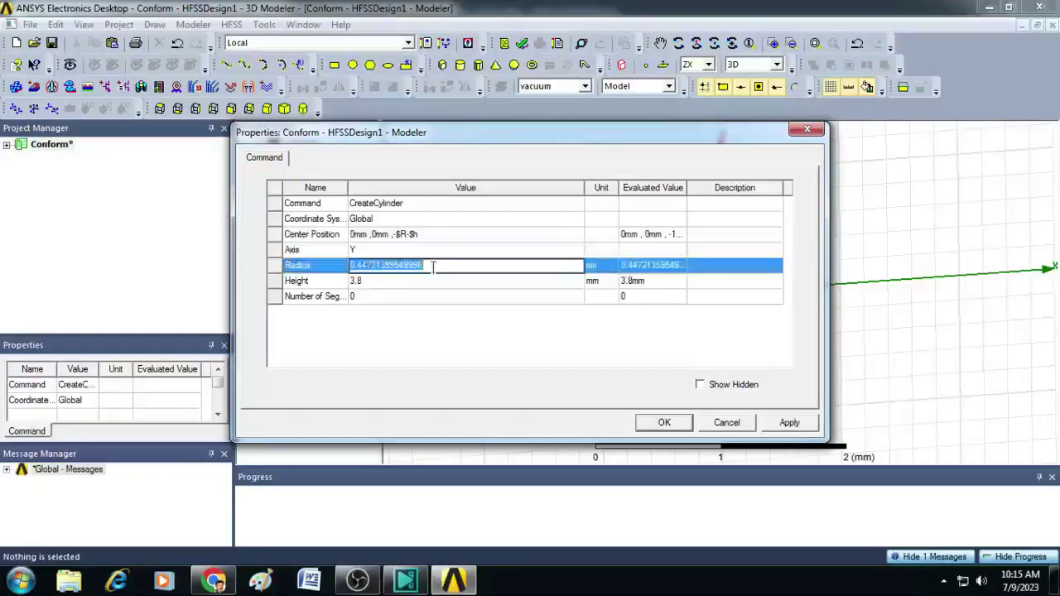
{"action": "type", "text": "$R"}
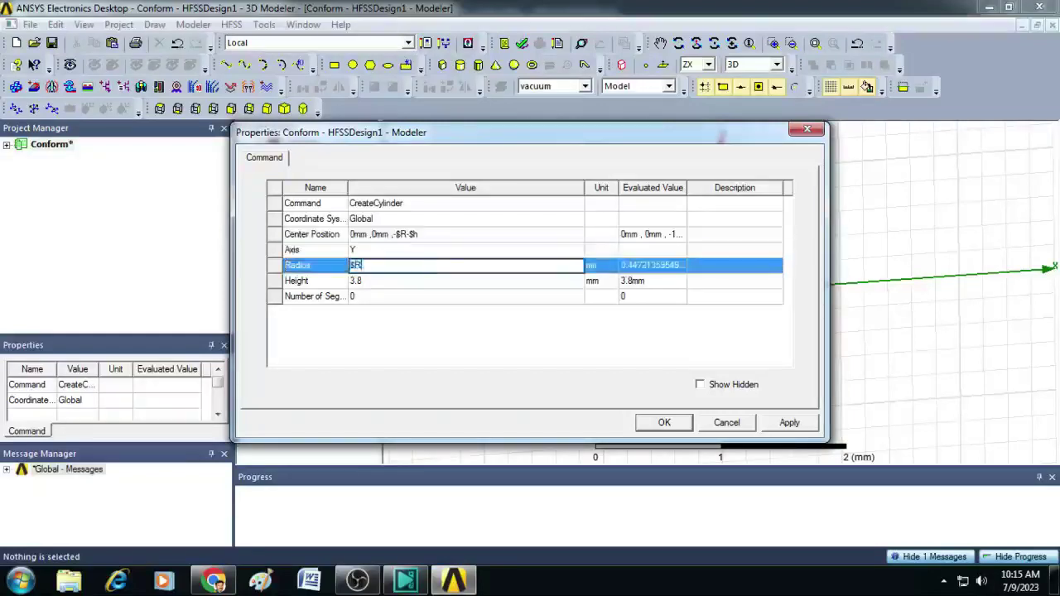
{"action": "left_click", "coordinate": [431, 285]}
{"action": "type", "text": "$L"}
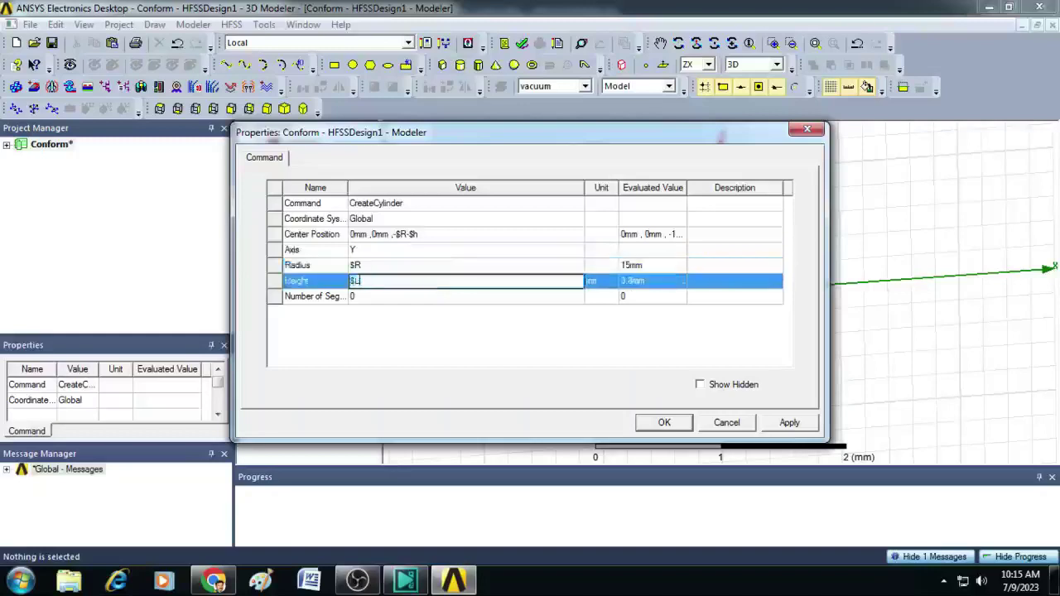
{"action": "type", "text": "g"}
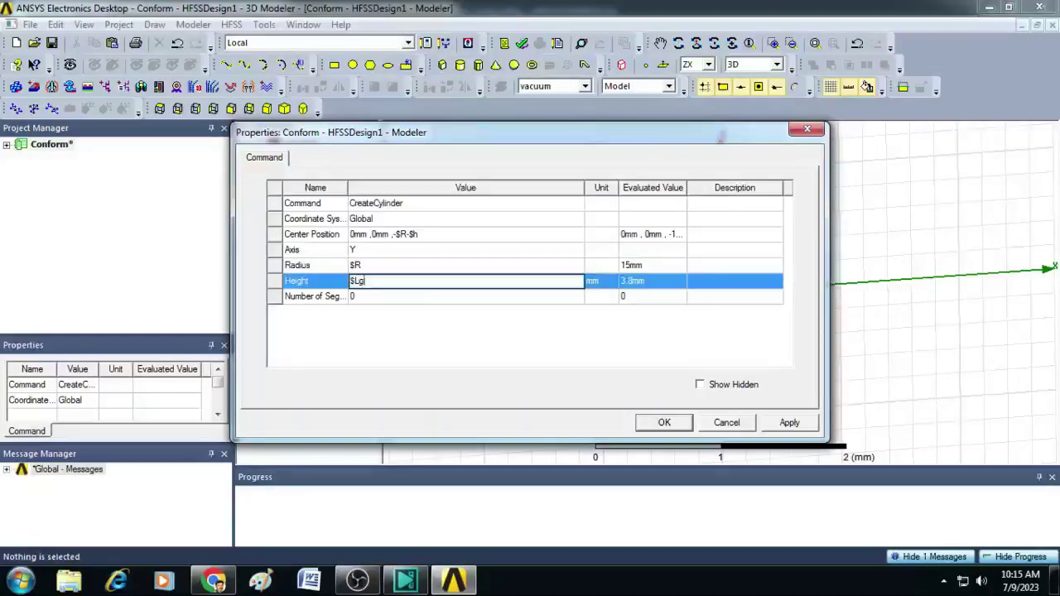
{"action": "left_click", "coordinate": [665, 424]}
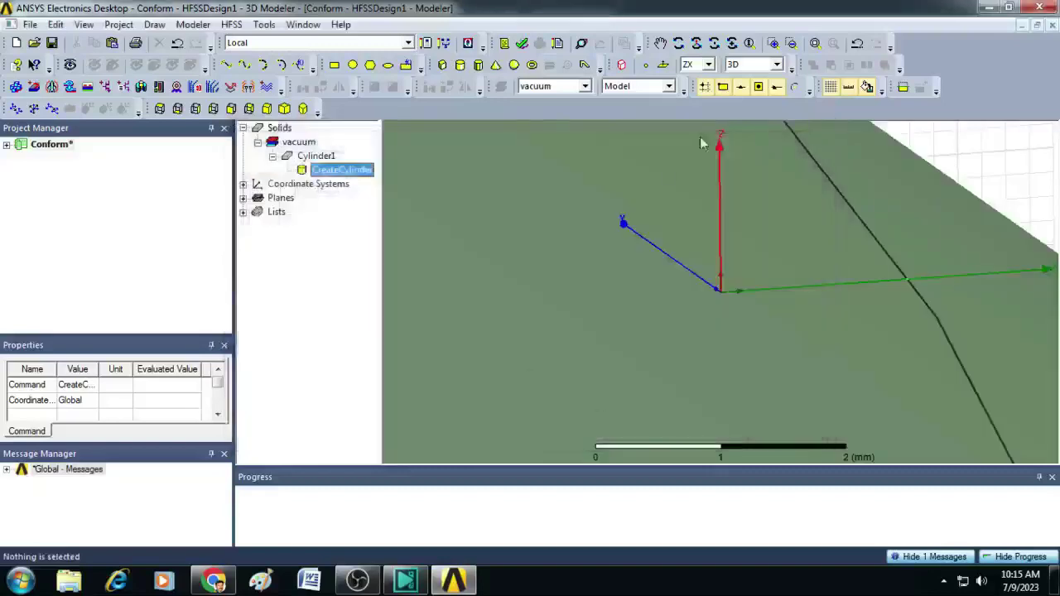
Draw a rectangle of about 85 by 30 mm on the XY plane, beside the cylinder
{"action": "left_click", "coordinate": [815, 44]}
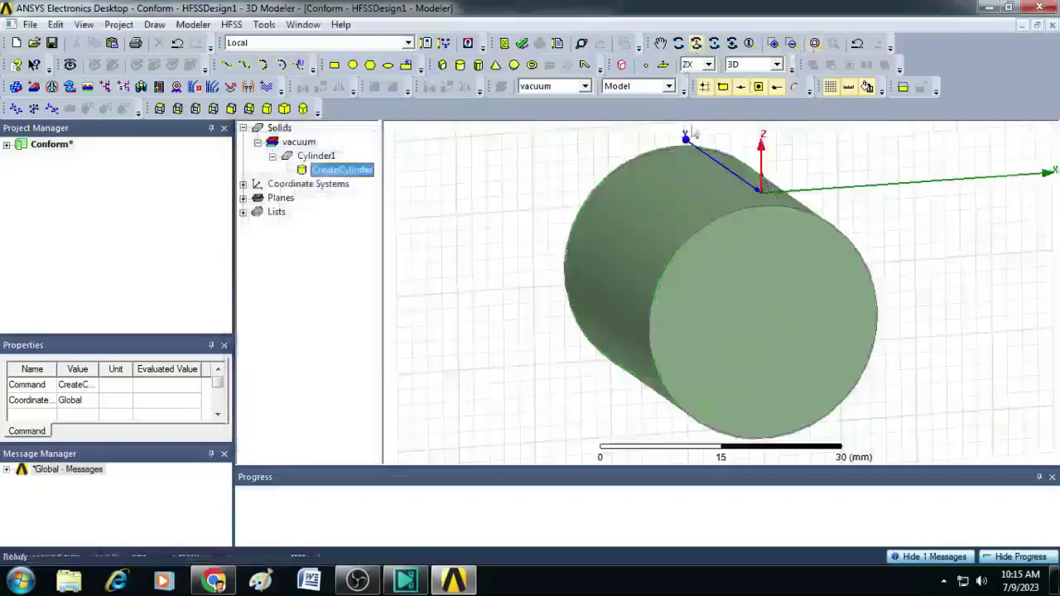
{"action": "left_click_drag", "start_coordinate": [708, 169], "coordinate": [844, 220]}
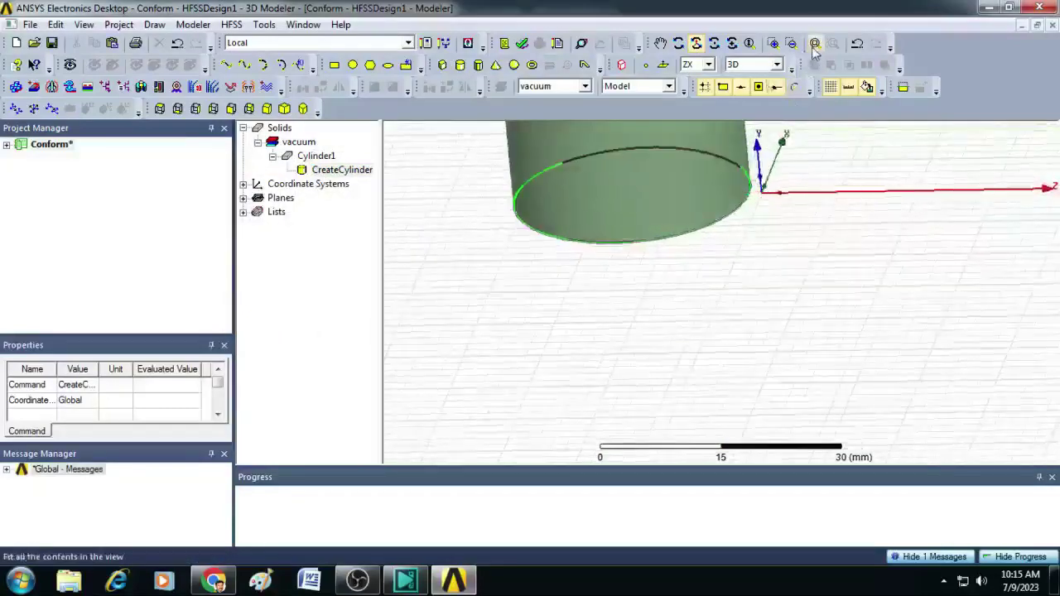
{"action": "left_click", "coordinate": [815, 43]}
{"action": "left_click_drag", "start_coordinate": [770, 268], "coordinate": [808, 280]}
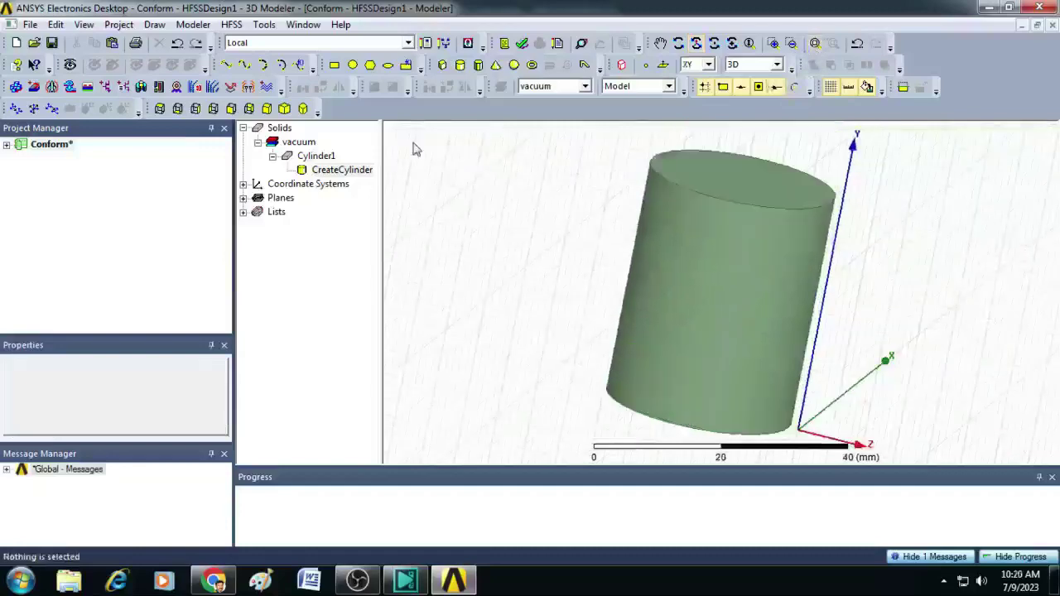
{"action": "left_click", "coordinate": [334, 66]}
{"action": "left_click", "coordinate": [496, 217]}
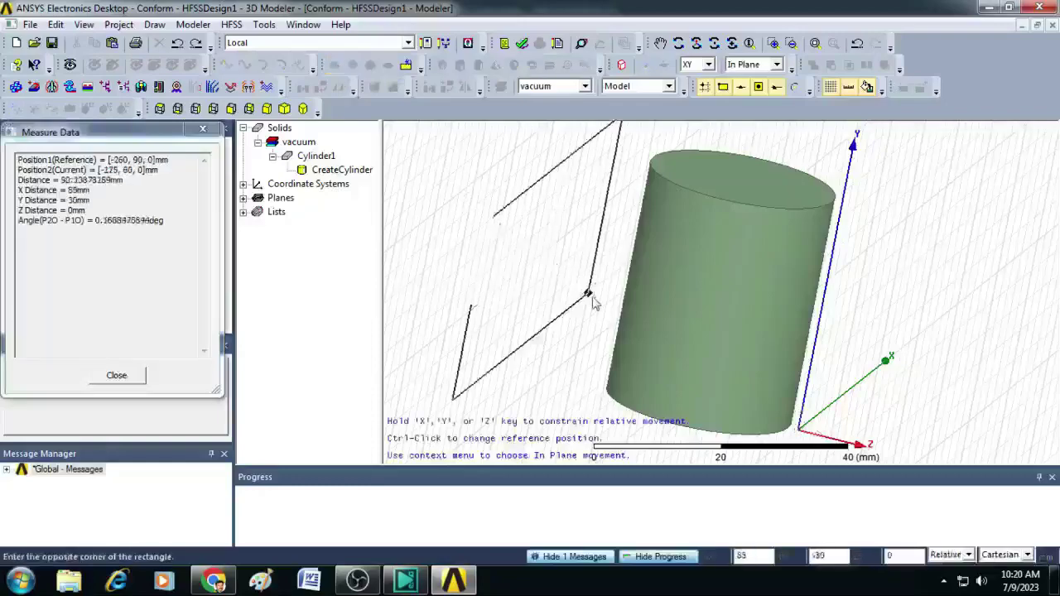
{"action": "left_click", "coordinate": [588, 296]}
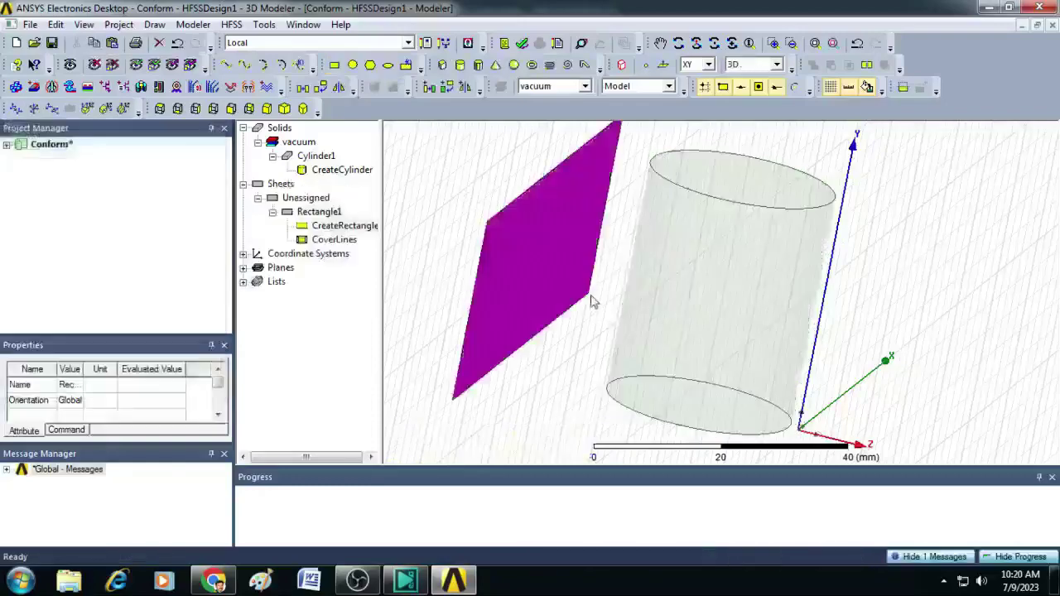
Rename the new rectangle as Gnd and change its color to orange
{"action": "double_click", "coordinate": [331, 212]}
{"action": "left_click", "coordinate": [389, 221]}
{"action": "left_click", "coordinate": [398, 204]}
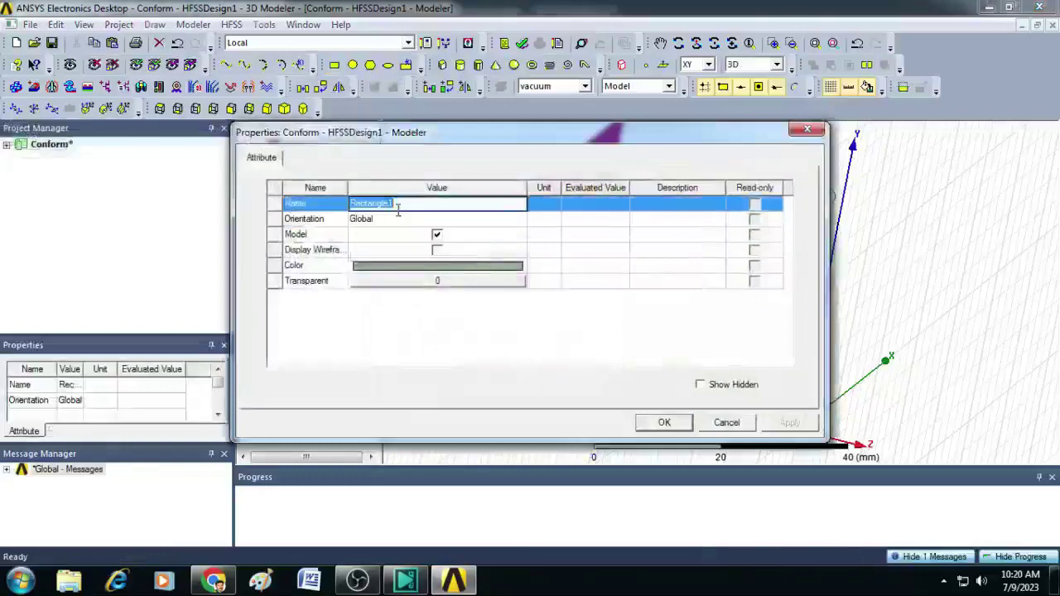
{"action": "type", "text": "Gnd"}
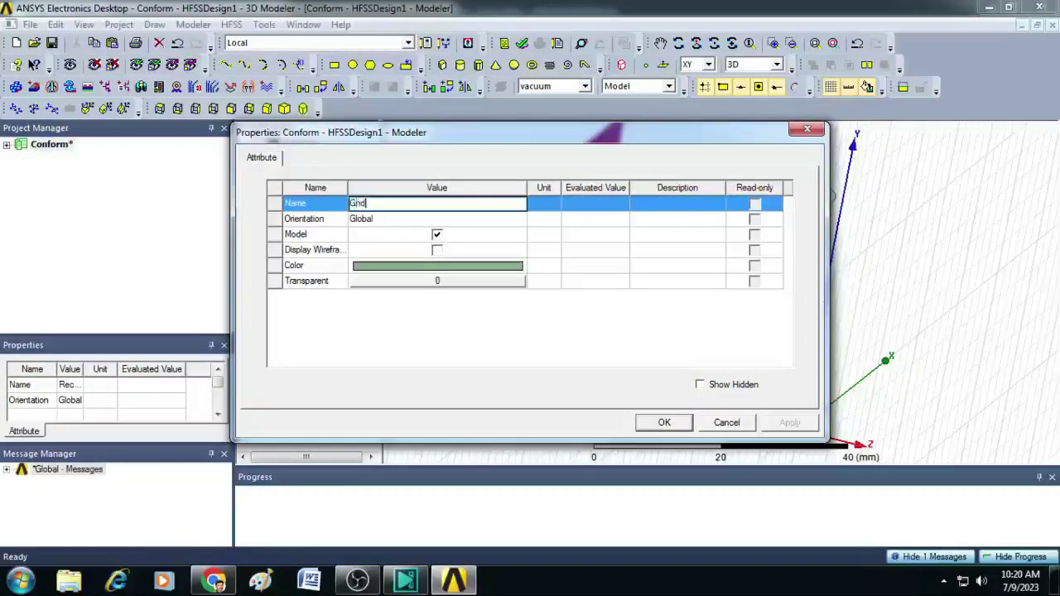
{"action": "left_click", "coordinate": [437, 265]}
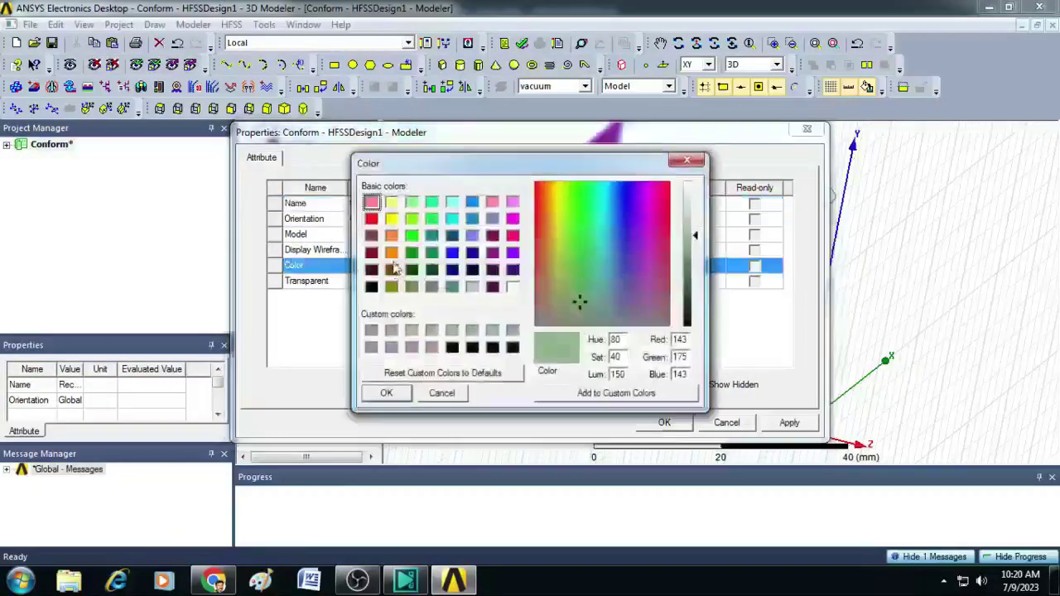
{"action": "left_click", "coordinate": [391, 253]}
{"action": "left_click", "coordinate": [386, 393]}
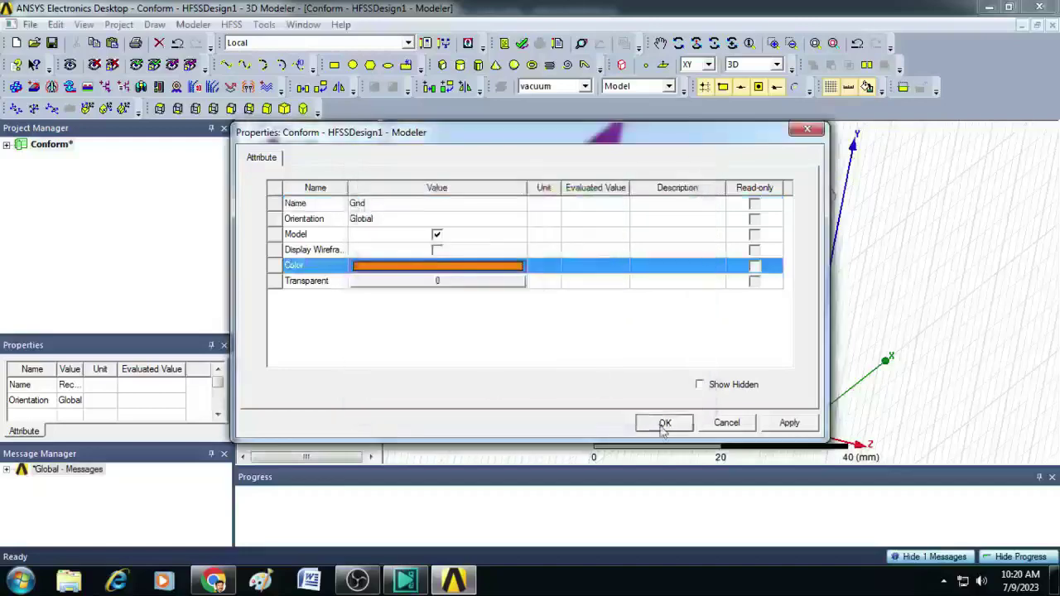
{"action": "left_click", "coordinate": [664, 423]}
Set the Gnd rectangle's position to -$Wg/2, 0, -$h
{"action": "double_click", "coordinate": [345, 225]}
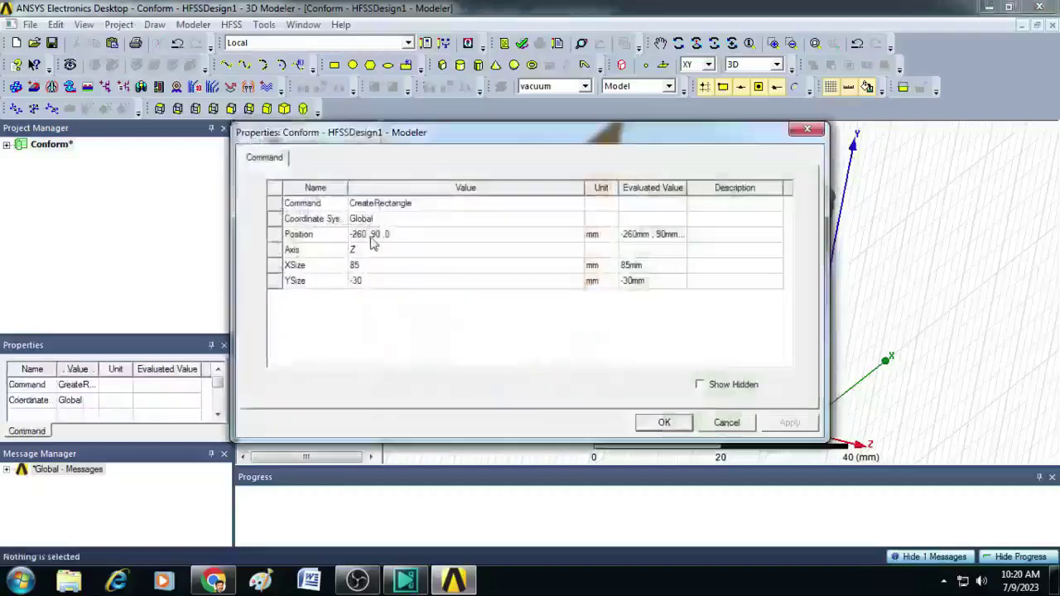
{"action": "left_click", "coordinate": [381, 235]}
{"action": "key", "text": "BackSpace"}
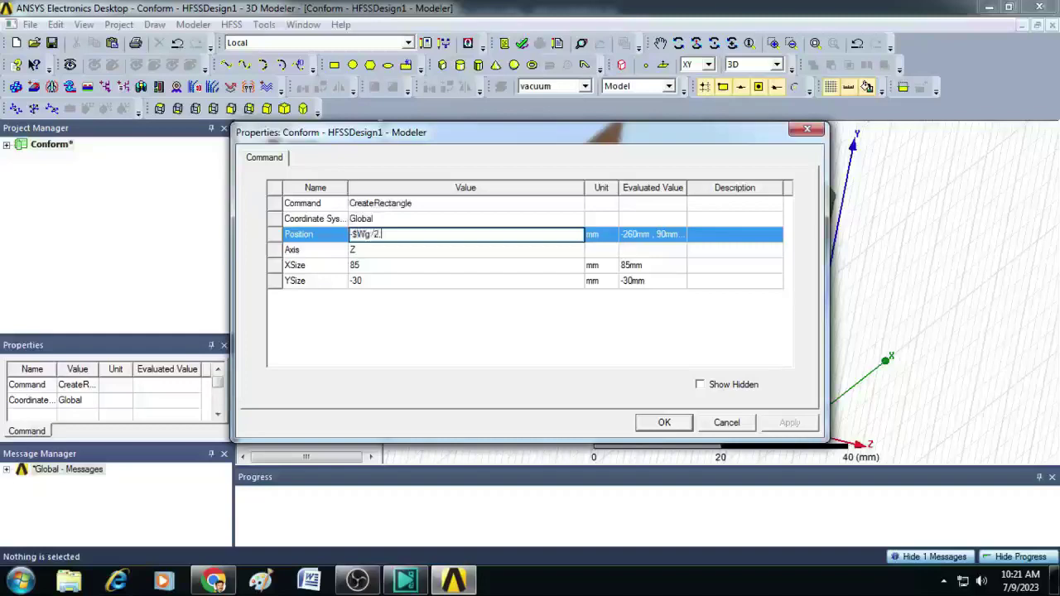
{"action": "type", "text": "-$Wg/2.0,"}
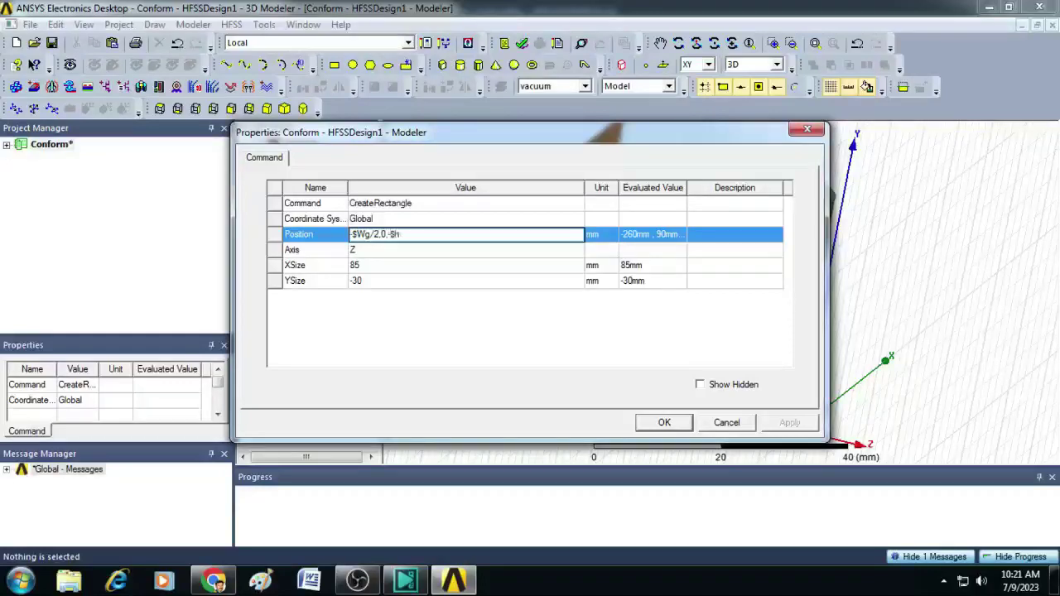
{"action": "type", "text": "-$h"}
Set the Gnd rectangle's X size to $Wg and Y size to $Lg, and accept the changes
{"action": "left_click", "coordinate": [369, 265]}
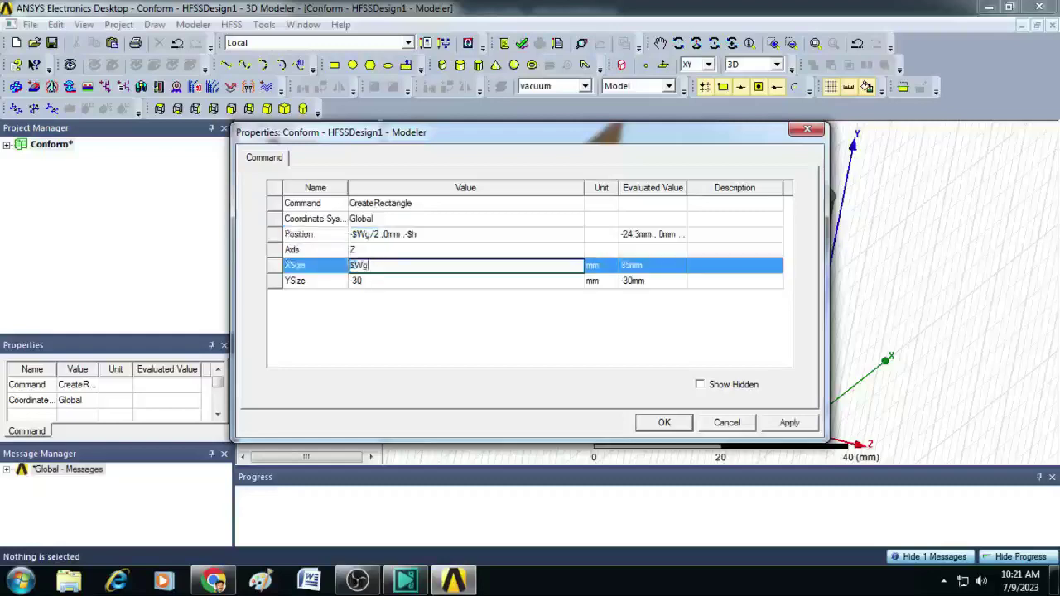
{"action": "left_click", "coordinate": [380, 282]}
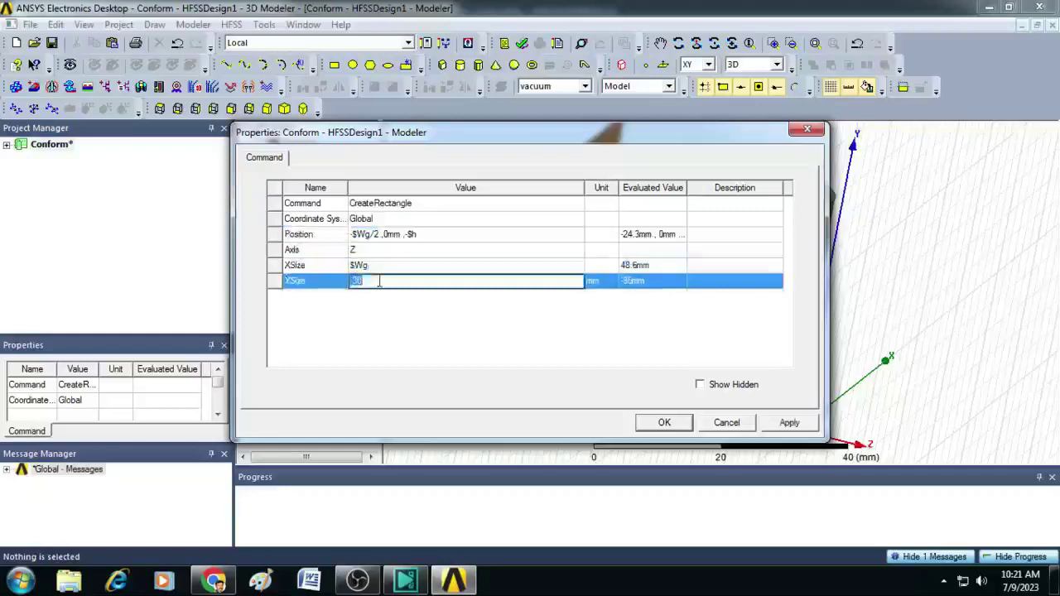
{"action": "type", "text": "$"}
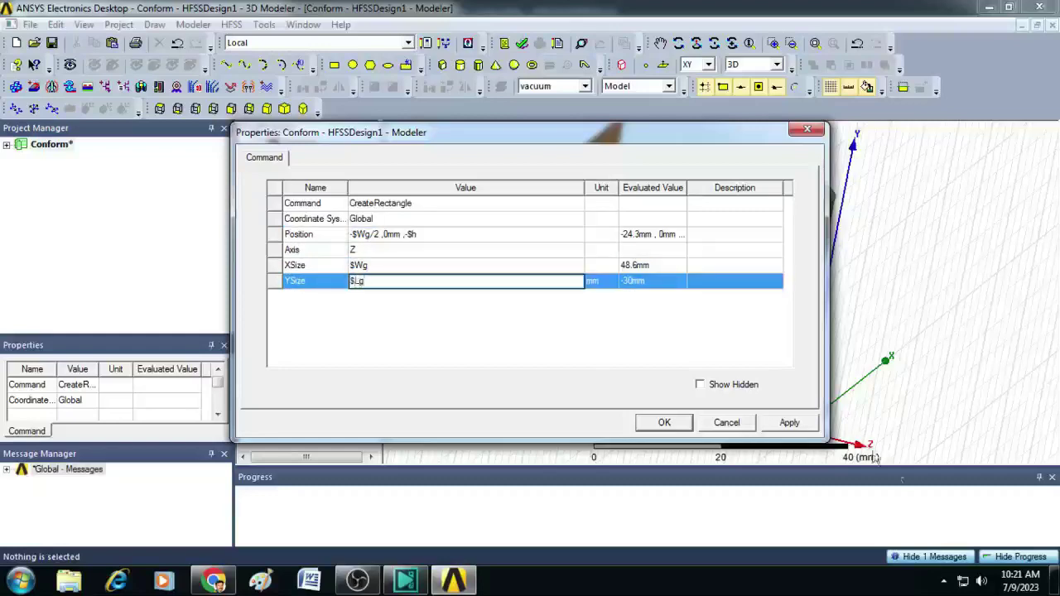
{"action": "type", "text": "Lg"}
{"action": "left_click", "coordinate": [664, 423]}
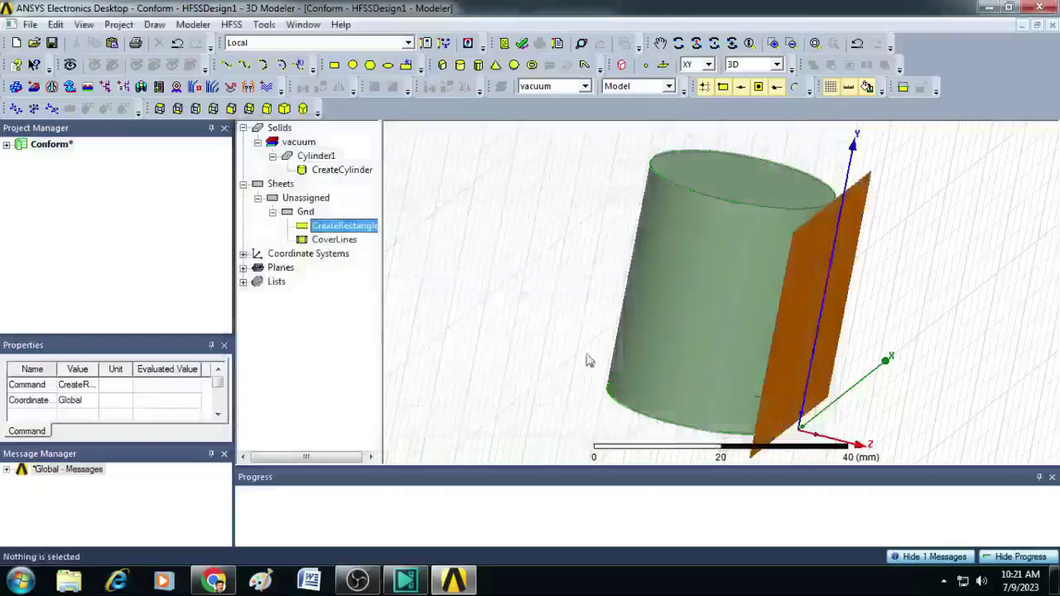
Wrap the Gnd sheet around the cylinder with Wrap Sheet
{"action": "left_click", "coordinate": [696, 43]}
{"action": "left_click_drag", "start_coordinate": [816, 236], "coordinate": [733, 179]}
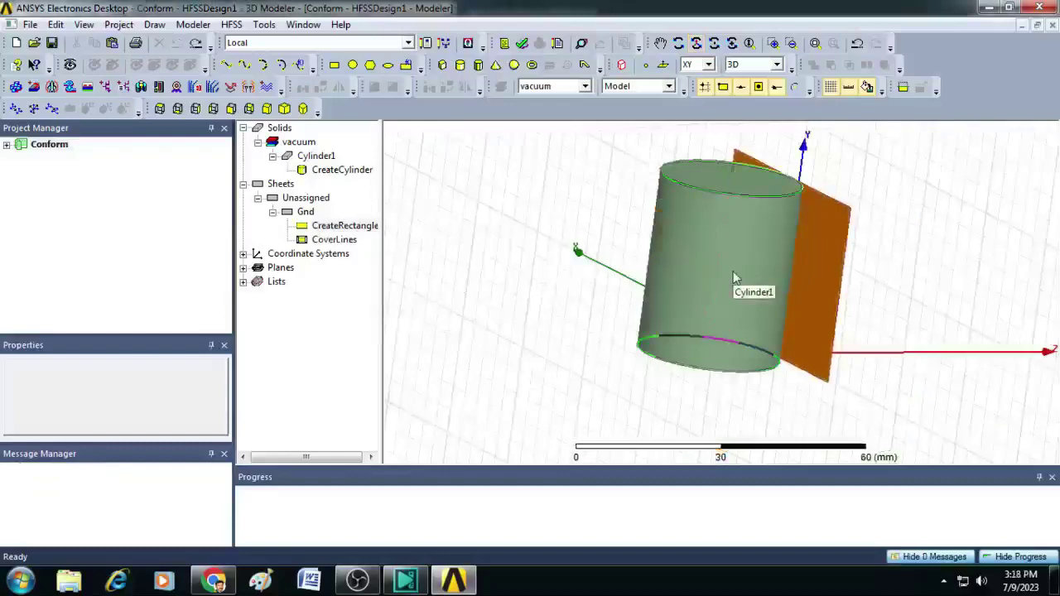
{"action": "left_click", "coordinate": [683, 283]}
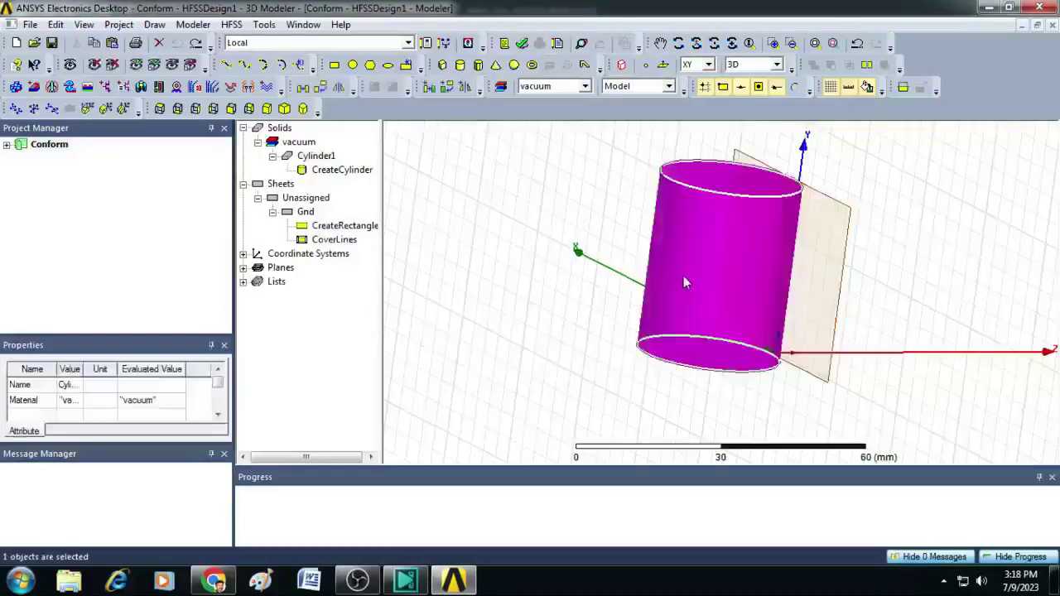
{"action": "left_click", "coordinate": [834, 260], "text": "ctrl"}
{"action": "right_click", "coordinate": [814, 251]}
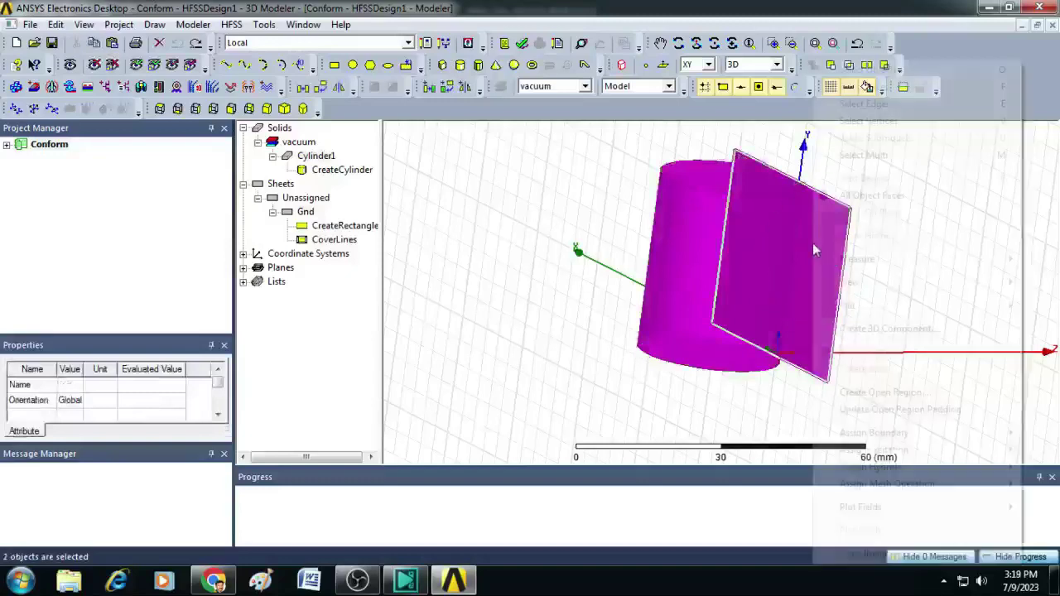
{"action": "mouse_move", "coordinate": [866, 304]}
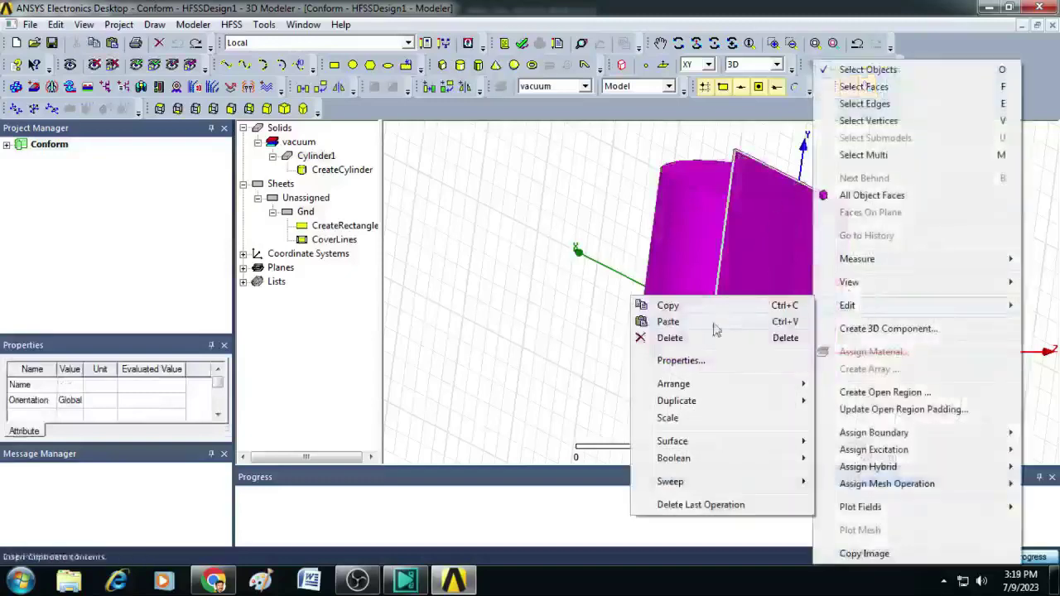
{"action": "mouse_move", "coordinate": [691, 442]}
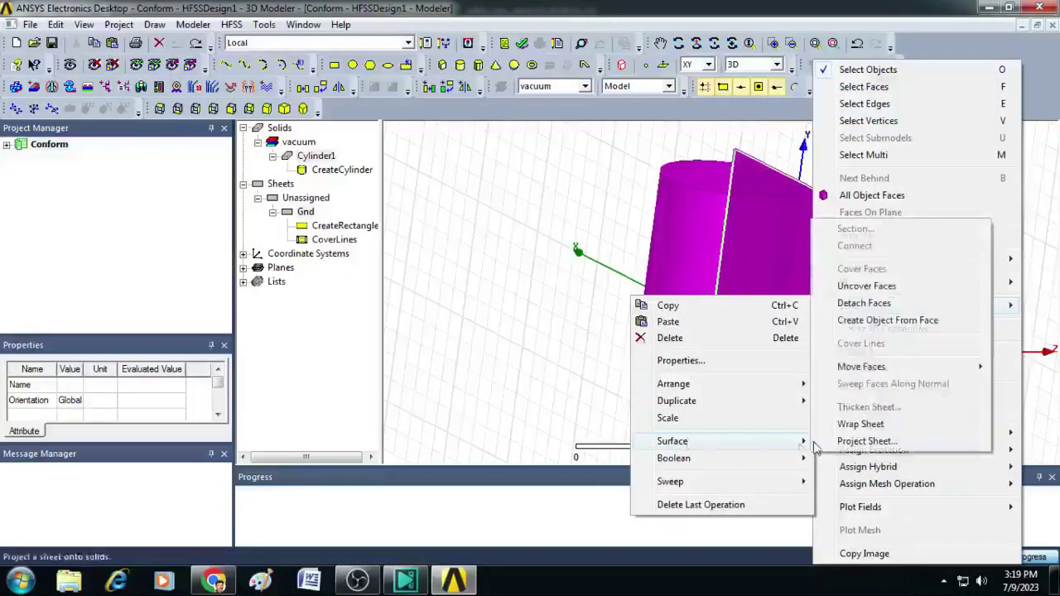
{"action": "left_click", "coordinate": [854, 427]}
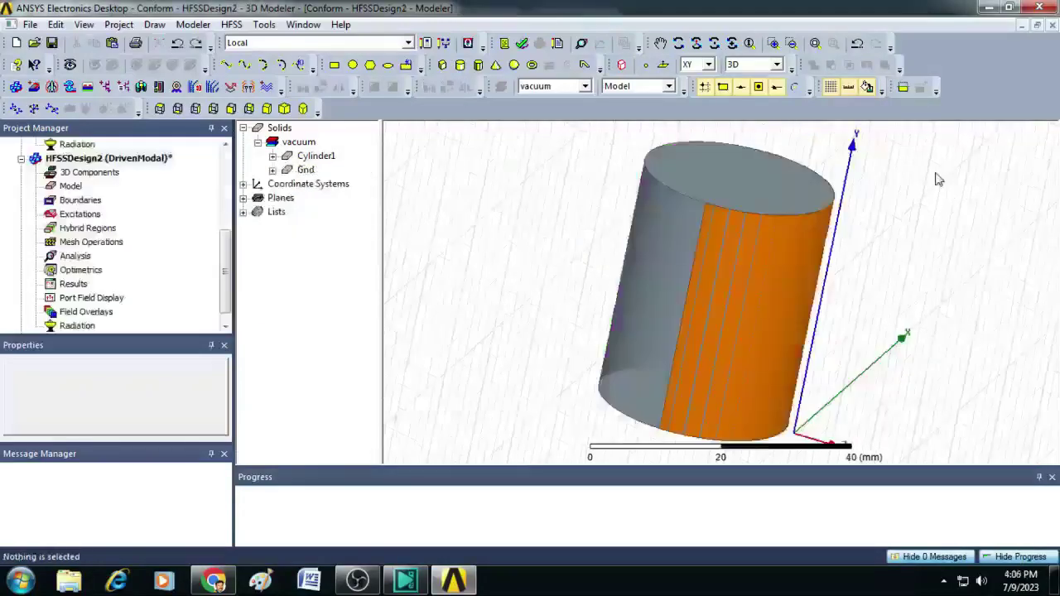
Create a separate object from the curved outer face of the wrapped Gnd
{"action": "right_click", "coordinate": [939, 180]}
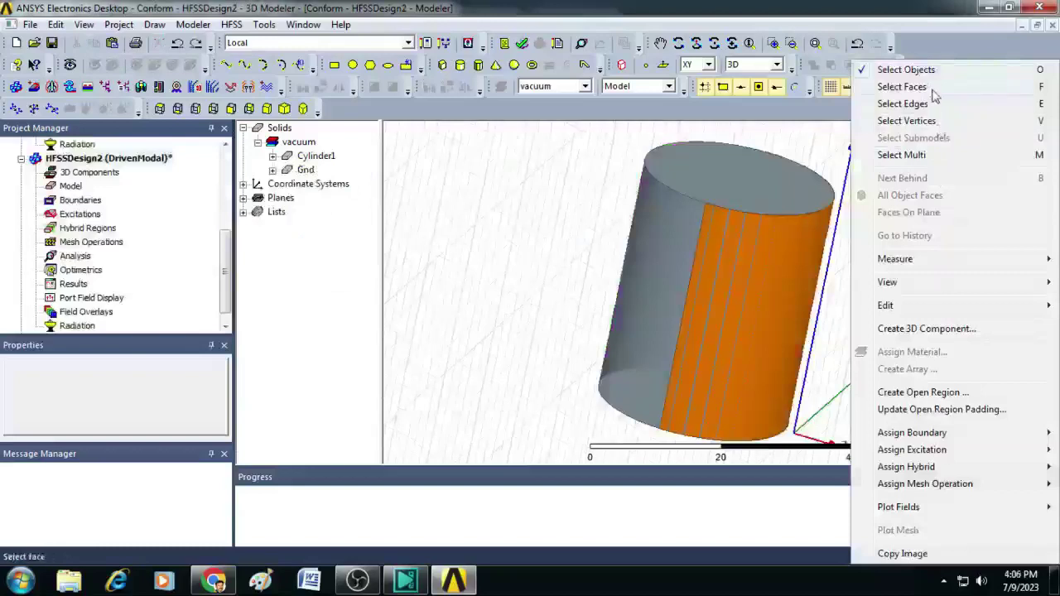
{"action": "left_click", "coordinate": [903, 87]}
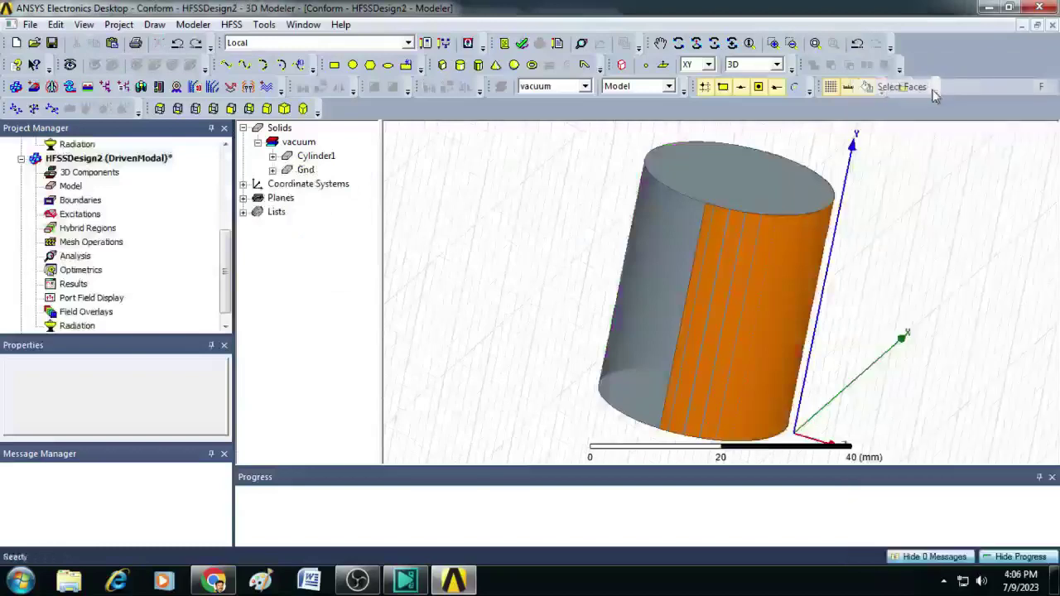
{"action": "left_click", "coordinate": [785, 280]}
{"action": "right_click", "coordinate": [784, 276]}
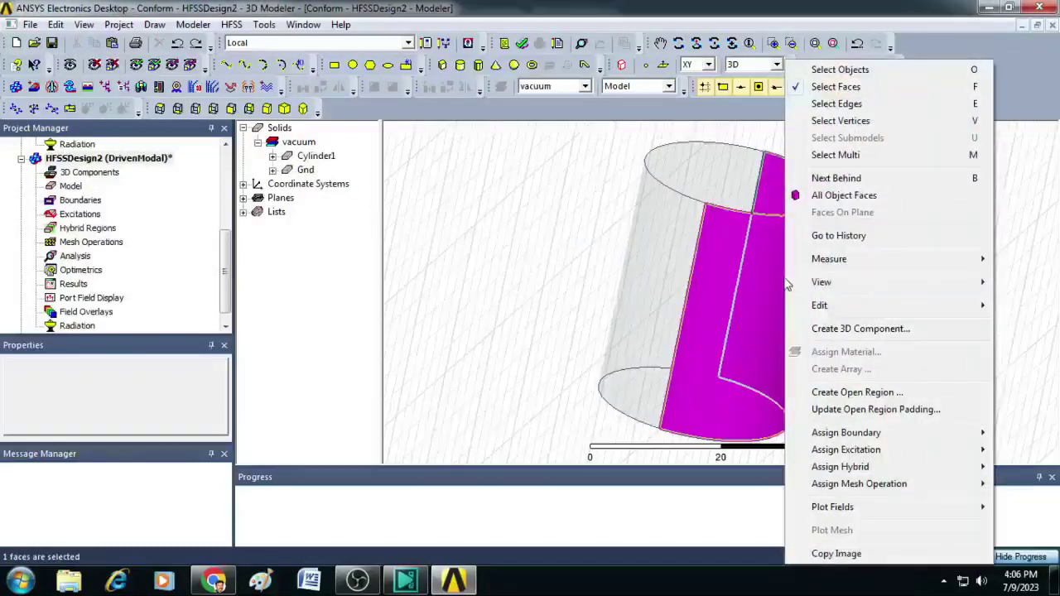
{"action": "mouse_move", "coordinate": [834, 307]}
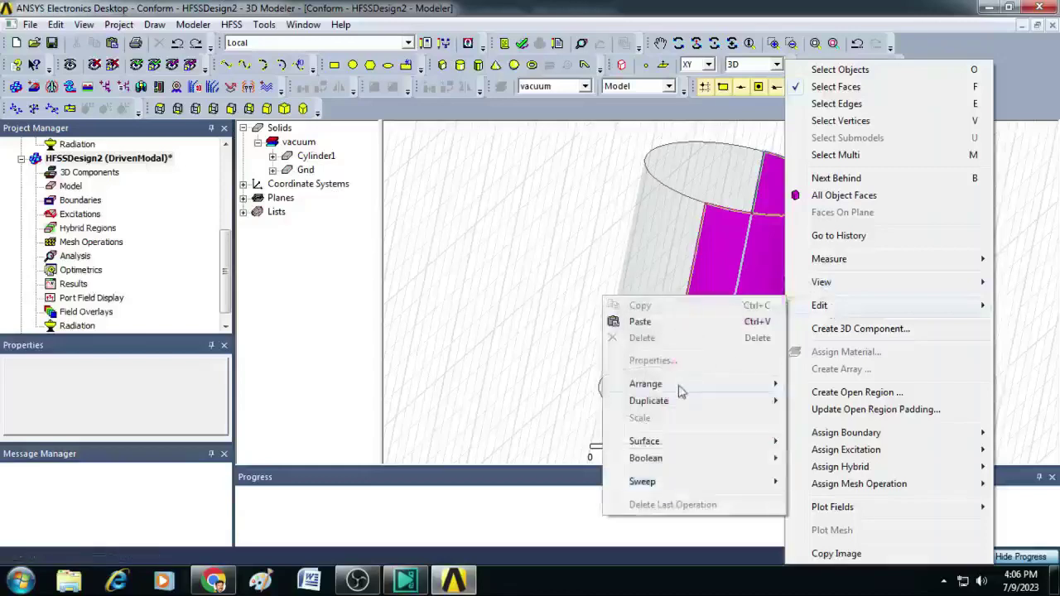
{"action": "mouse_move", "coordinate": [674, 440]}
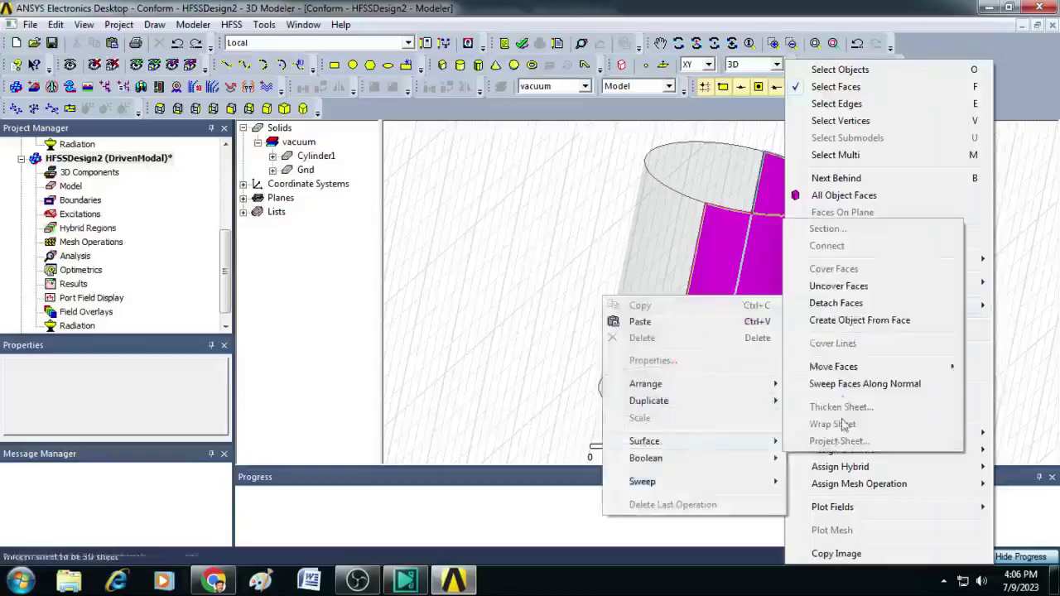
{"action": "left_click", "coordinate": [874, 328]}
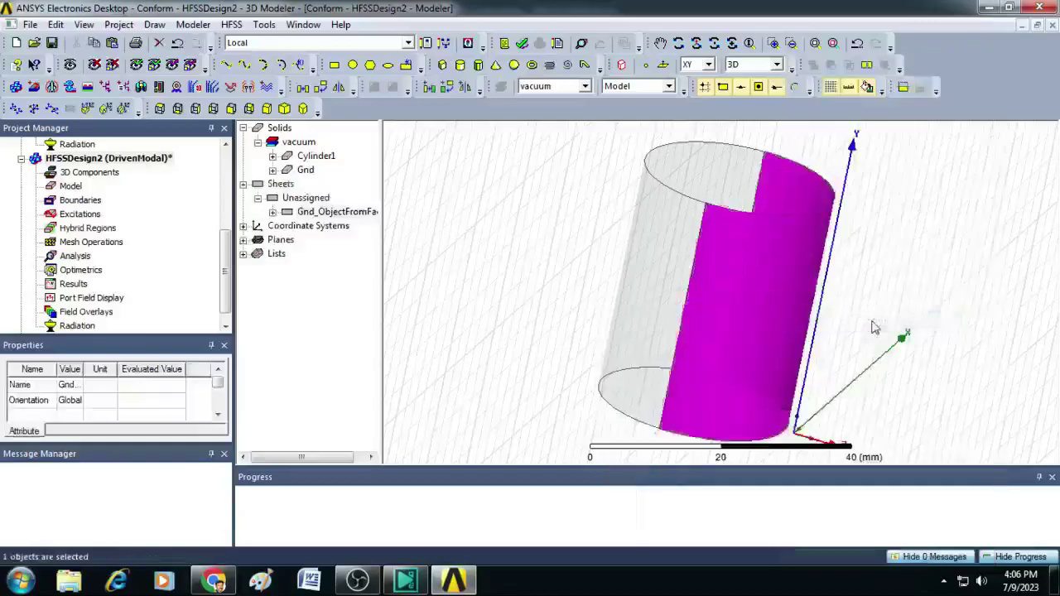
Rename the object created from the Gnd face as Substrate and change its color to green
{"action": "double_click", "coordinate": [338, 212]}
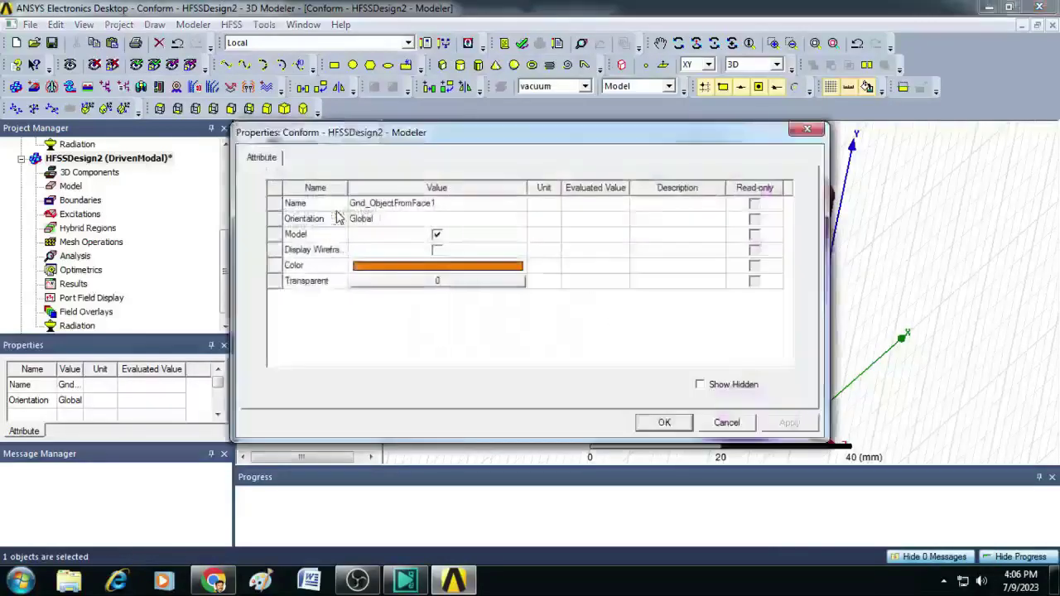
{"action": "left_click", "coordinate": [404, 204]}
{"action": "type", "text": "Substrate"}
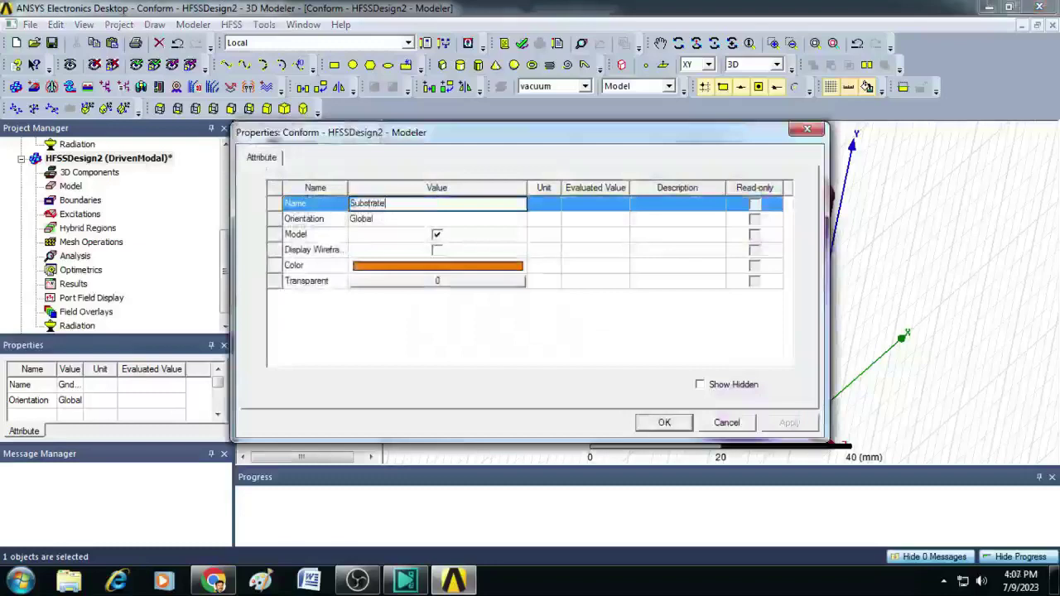
{"action": "left_click", "coordinate": [484, 267]}
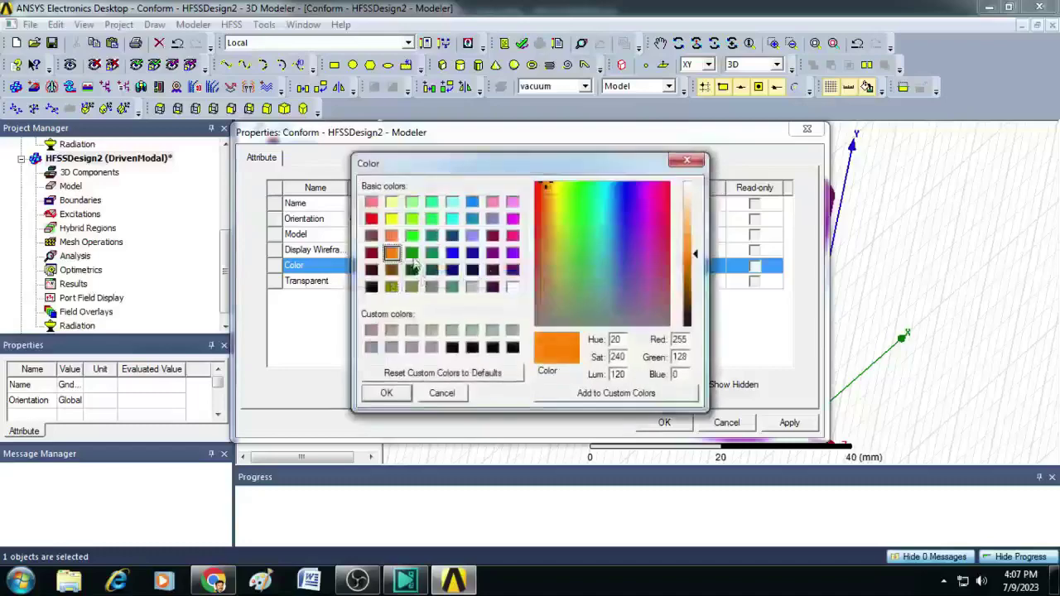
{"action": "left_click", "coordinate": [412, 254]}
{"action": "left_click", "coordinate": [386, 392]}
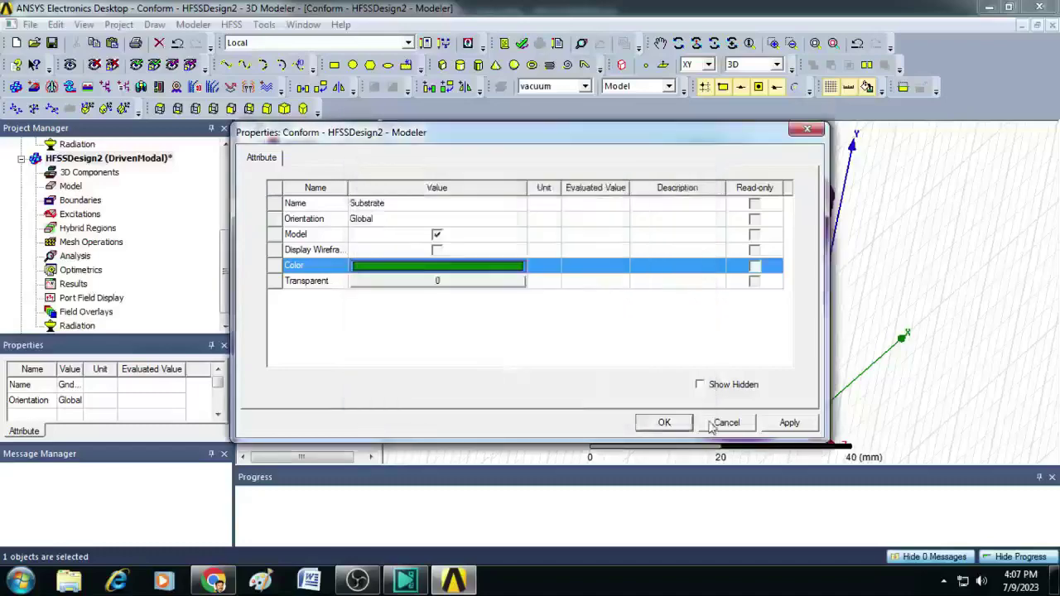
{"action": "left_click", "coordinate": [664, 423]}
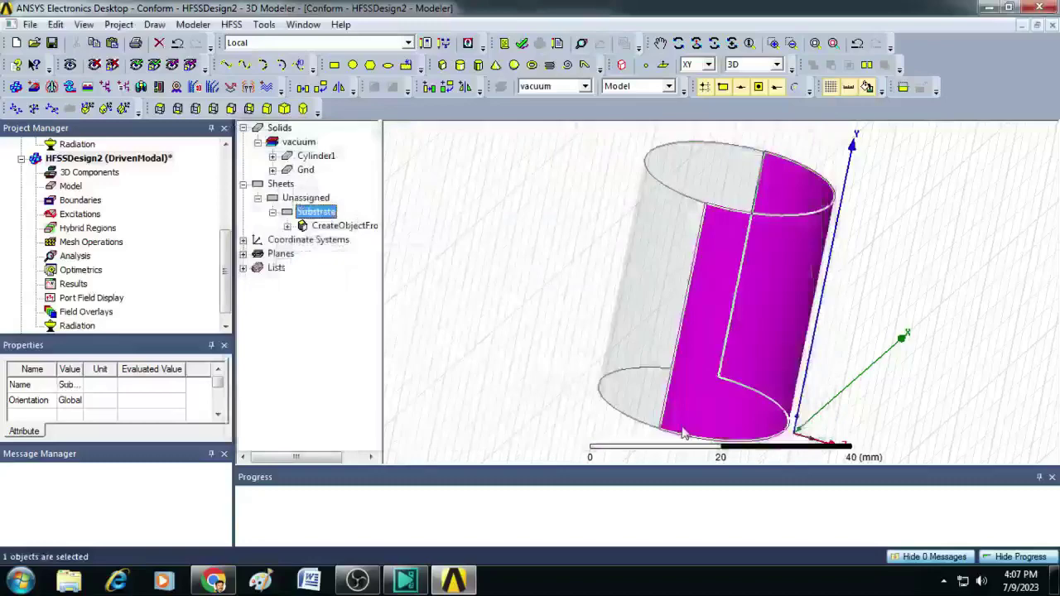
{"action": "left_click", "coordinate": [458, 259]}
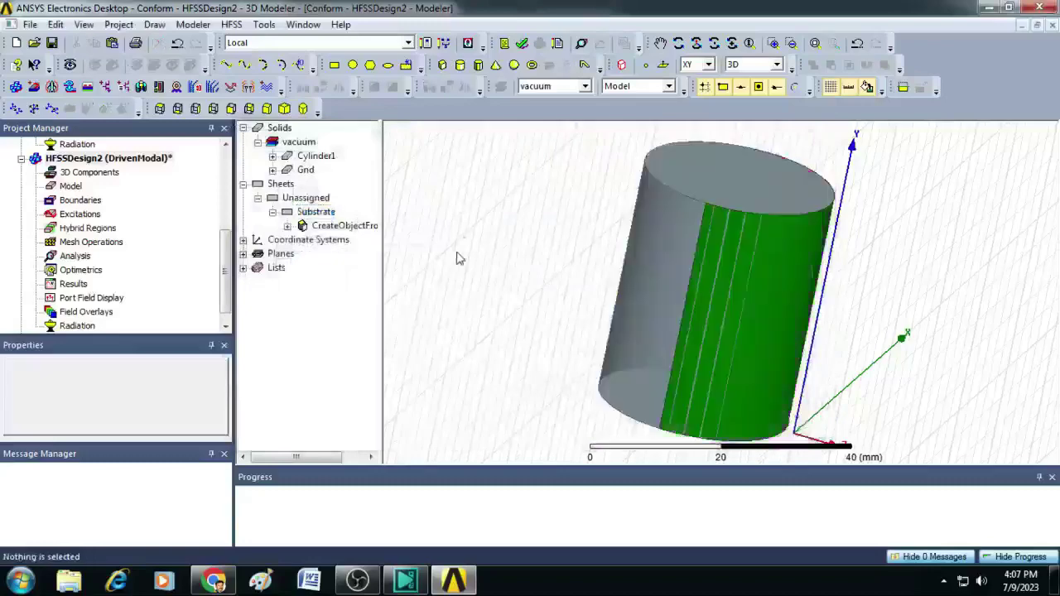
Thicken the Substrate sheet by 1.6 mm on one side only
{"action": "right_click", "coordinate": [317, 213]}
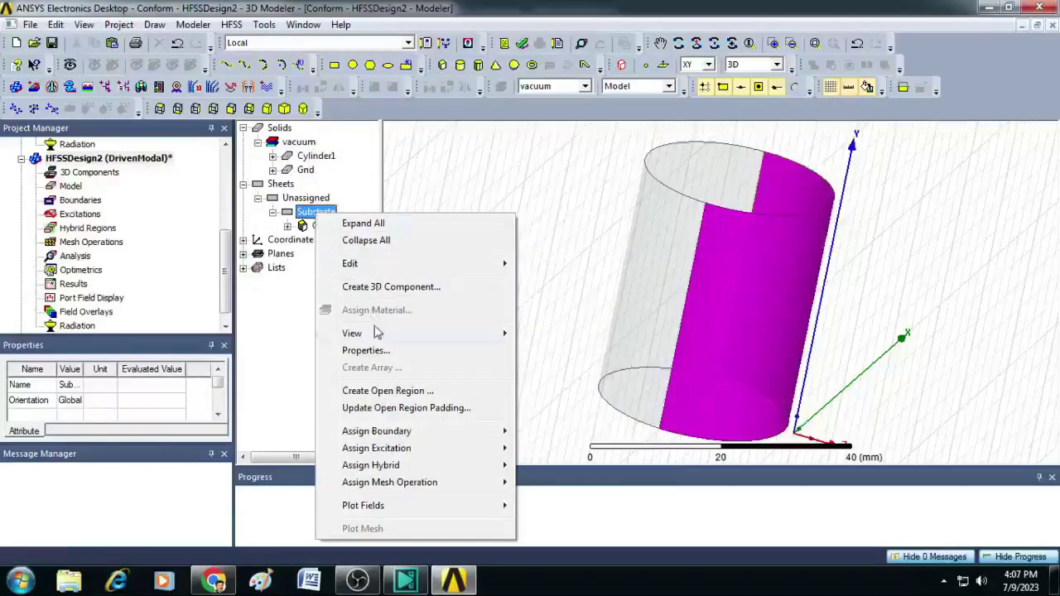
{"action": "mouse_move", "coordinate": [385, 267]}
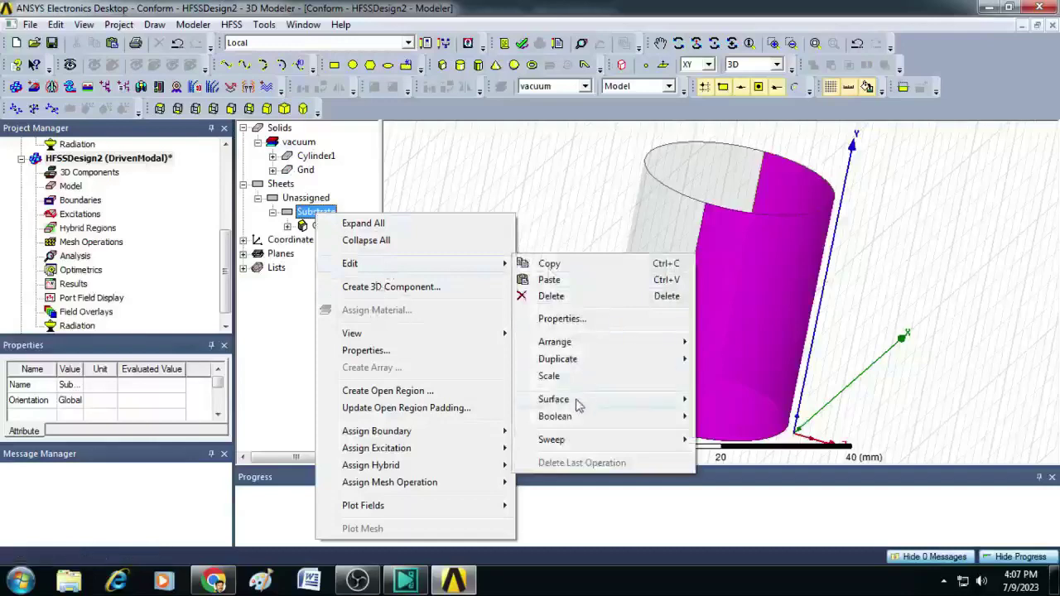
{"action": "mouse_move", "coordinate": [633, 406]}
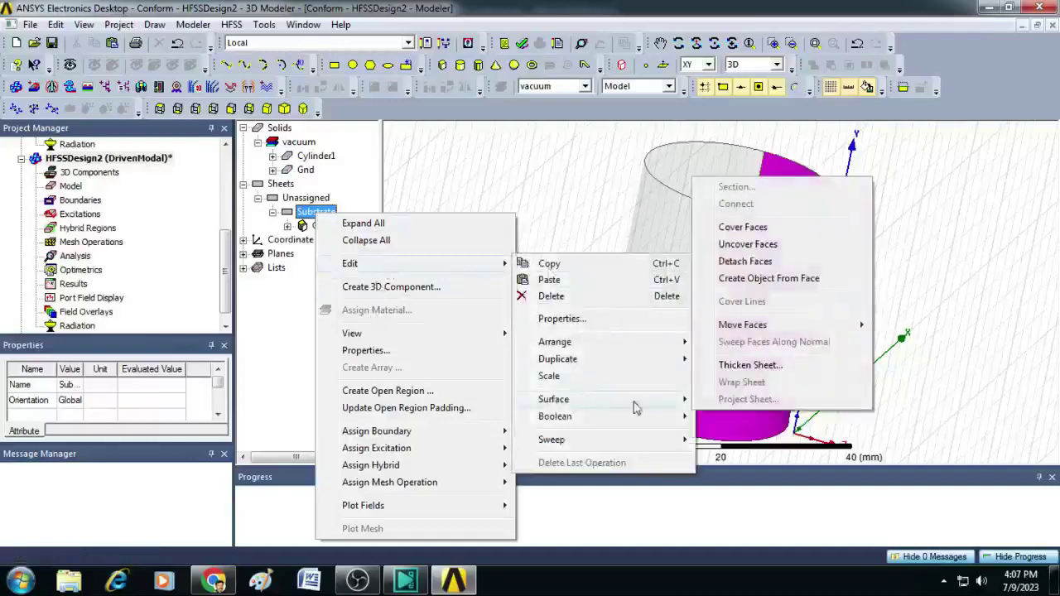
{"action": "left_click", "coordinate": [777, 367]}
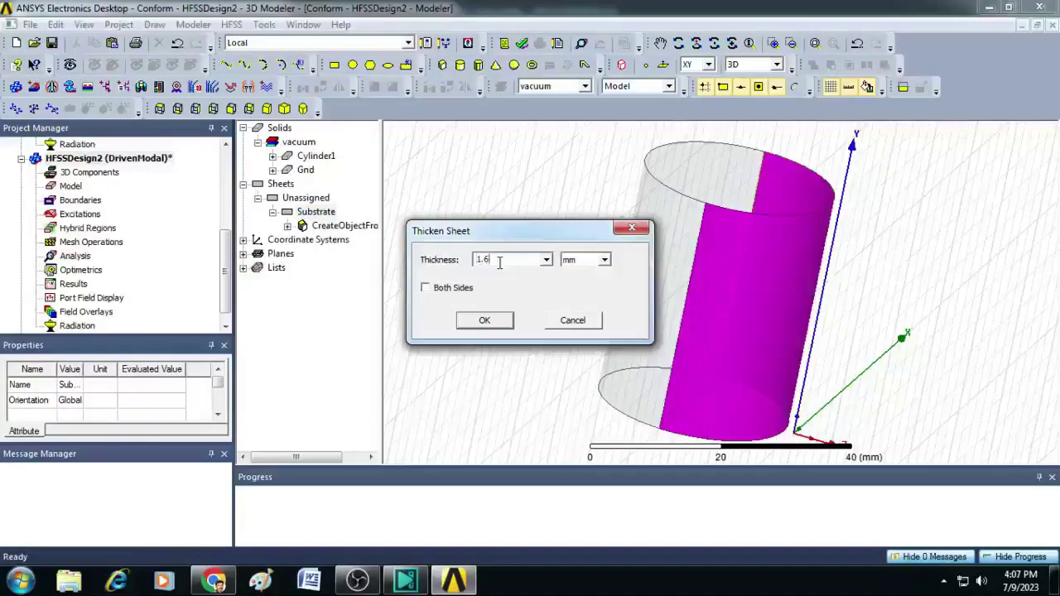
{"action": "left_click", "coordinate": [486, 323]}
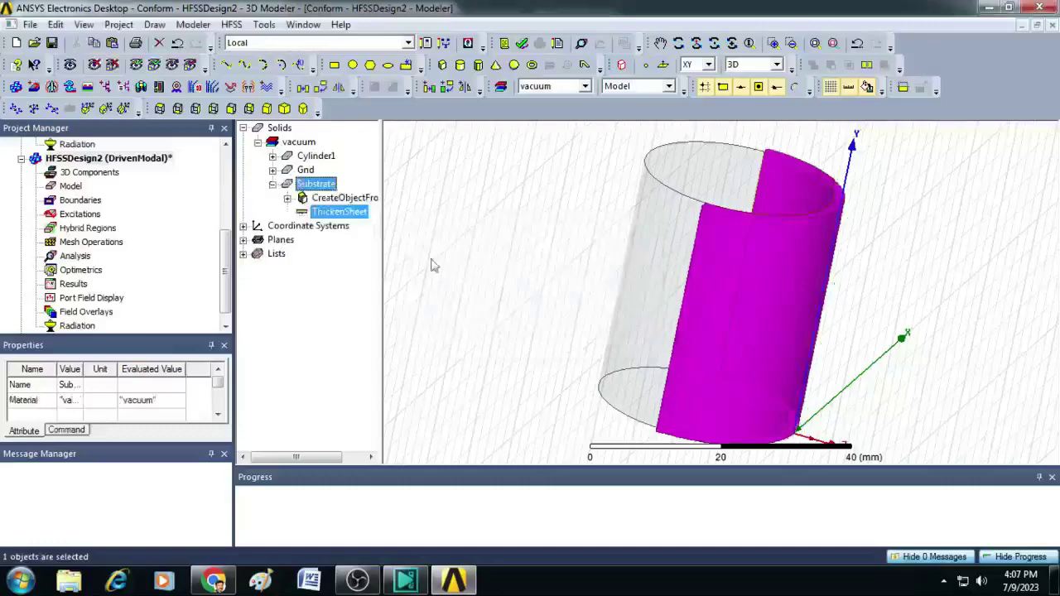
{"action": "left_click", "coordinate": [273, 184]}
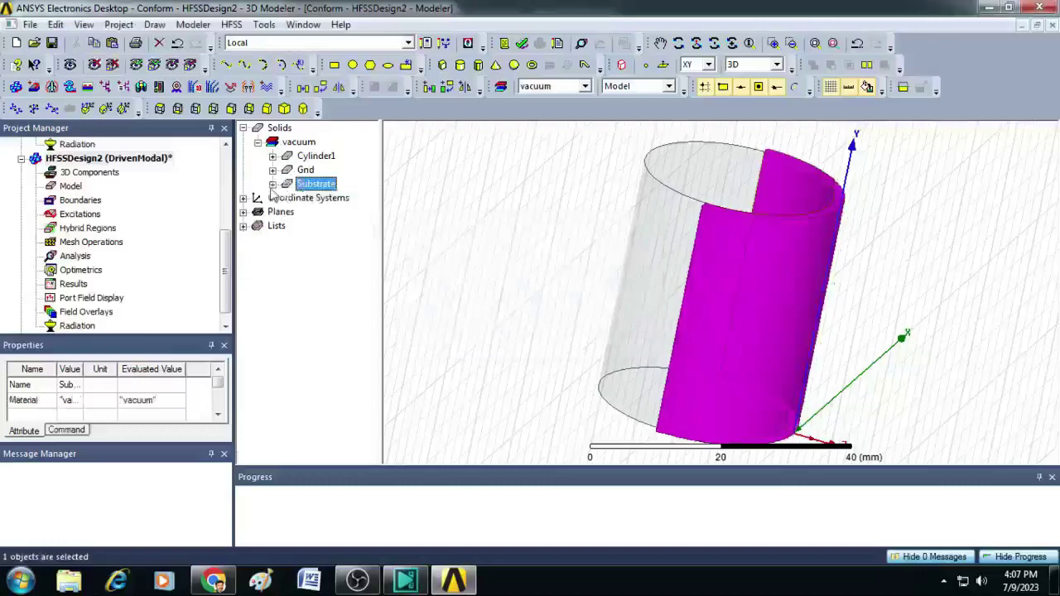
Draw a rectangle sheet about 125 by 45 mm on the XY plane, overlapping the cylinder
{"action": "left_click", "coordinate": [696, 43]}
{"action": "left_click_drag", "start_coordinate": [729, 181], "coordinate": [701, 203]}
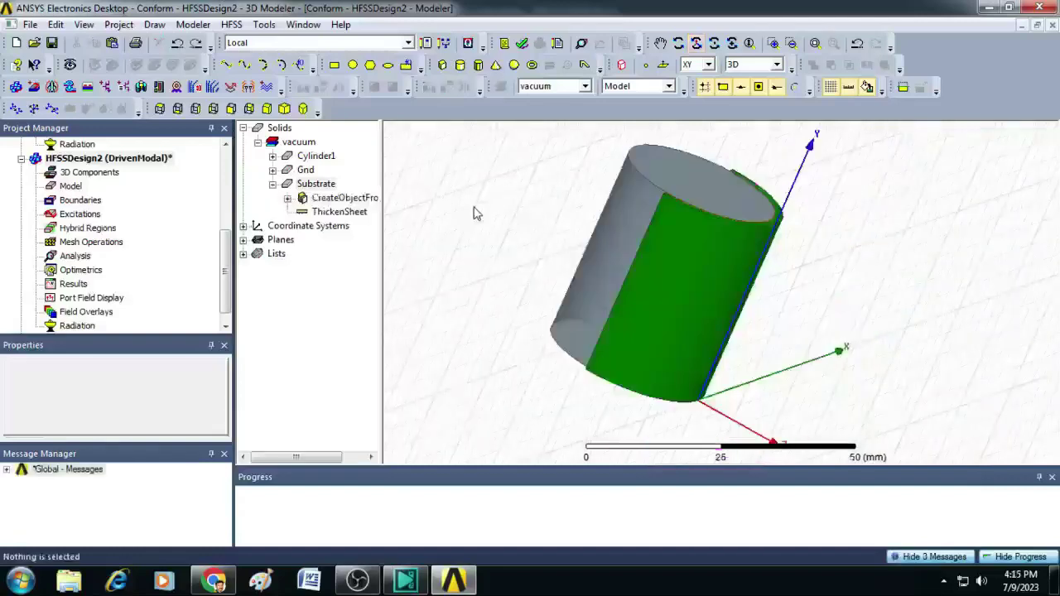
{"action": "left_click", "coordinate": [193, 24]}
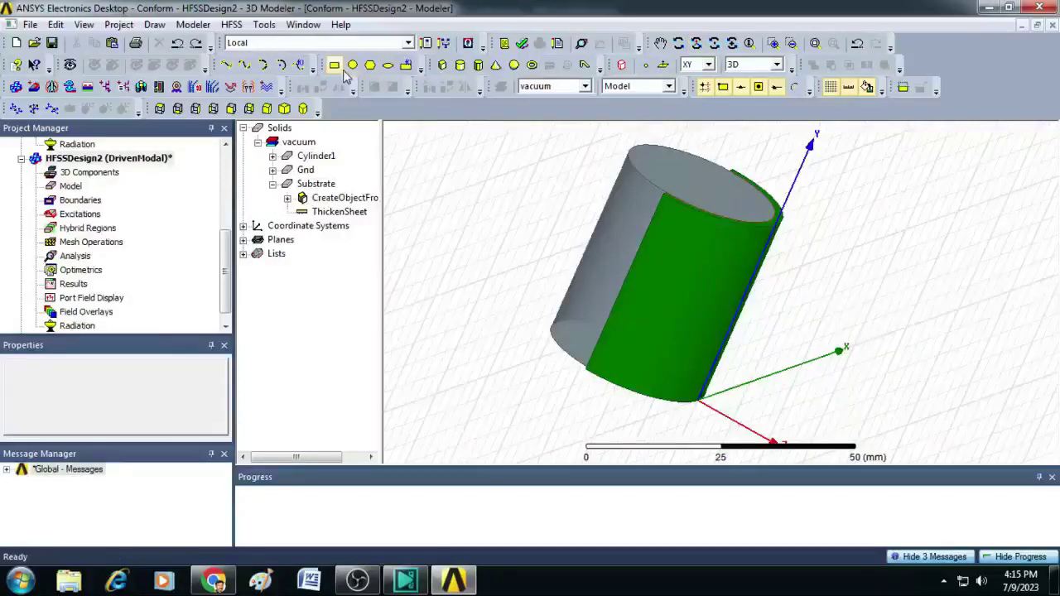
{"action": "left_click", "coordinate": [527, 224]}
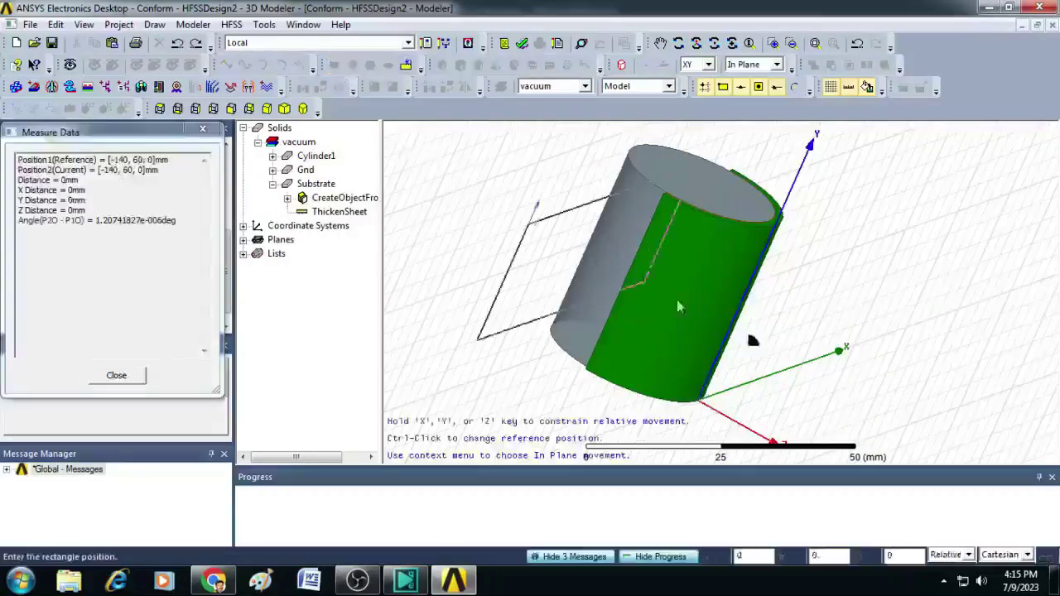
{"action": "left_click", "coordinate": [698, 343]}
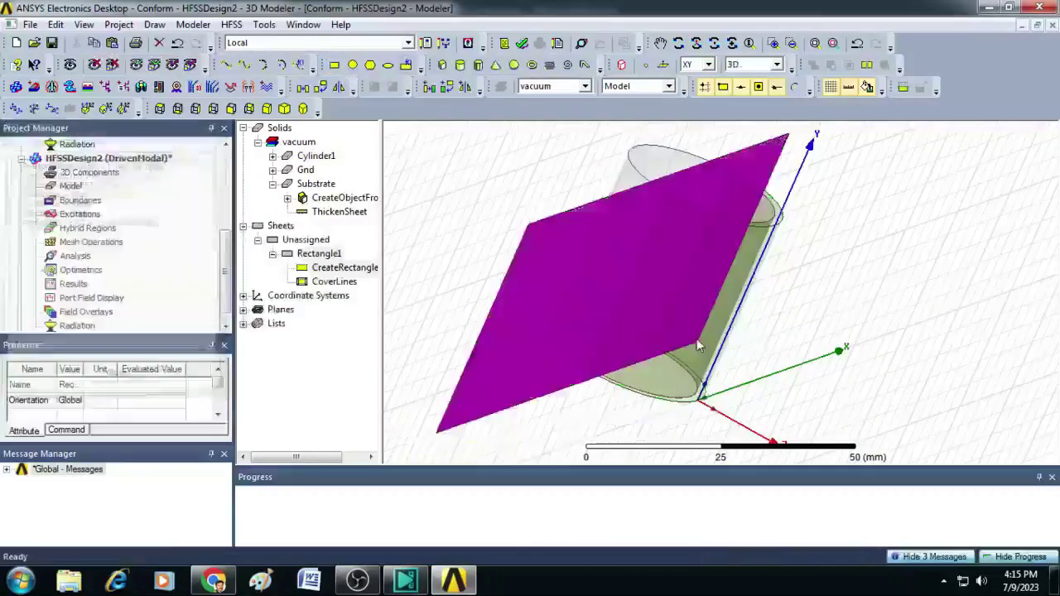
Rename the new rectangle sheet as Feed and change its color to orange
{"action": "double_click", "coordinate": [330, 254]}
{"action": "left_click", "coordinate": [391, 203]}
{"action": "type", "text": "Feed"}
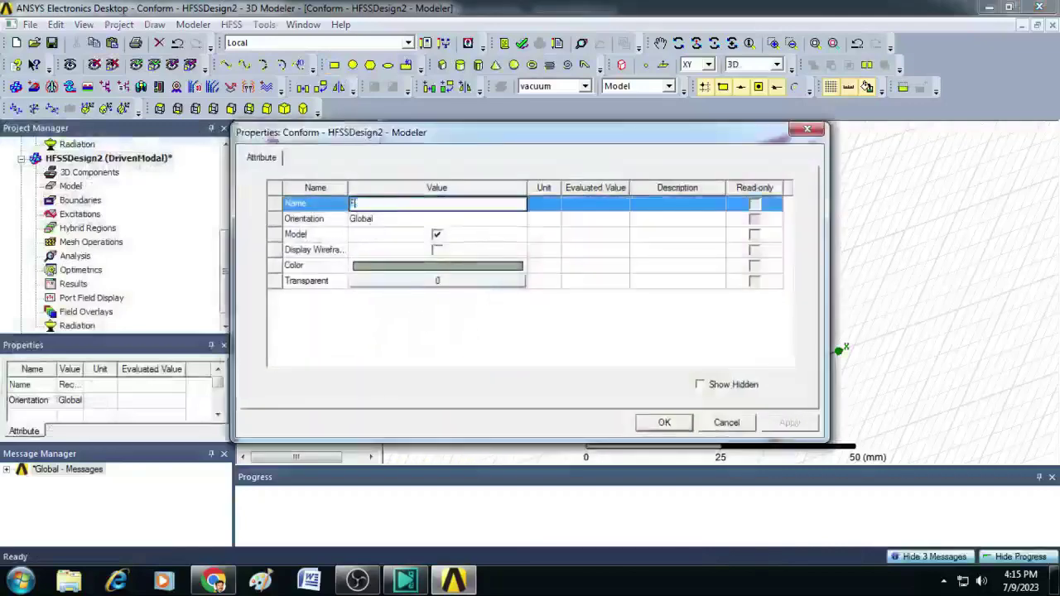
{"action": "left_click", "coordinate": [383, 266]}
{"action": "left_click", "coordinate": [391, 253]}
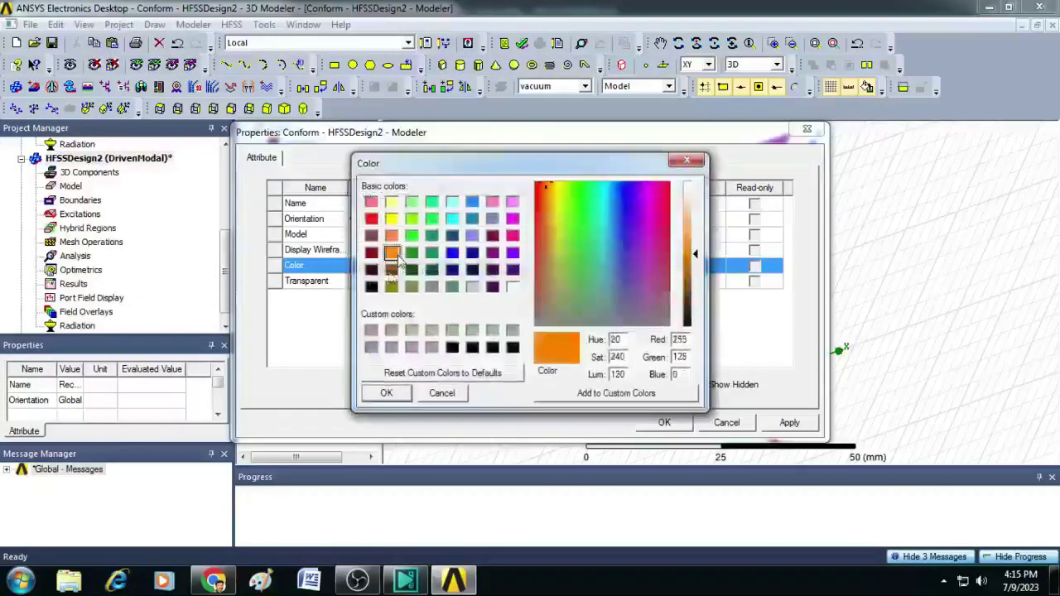
{"action": "left_click", "coordinate": [384, 394]}
{"action": "left_click", "coordinate": [787, 424]}
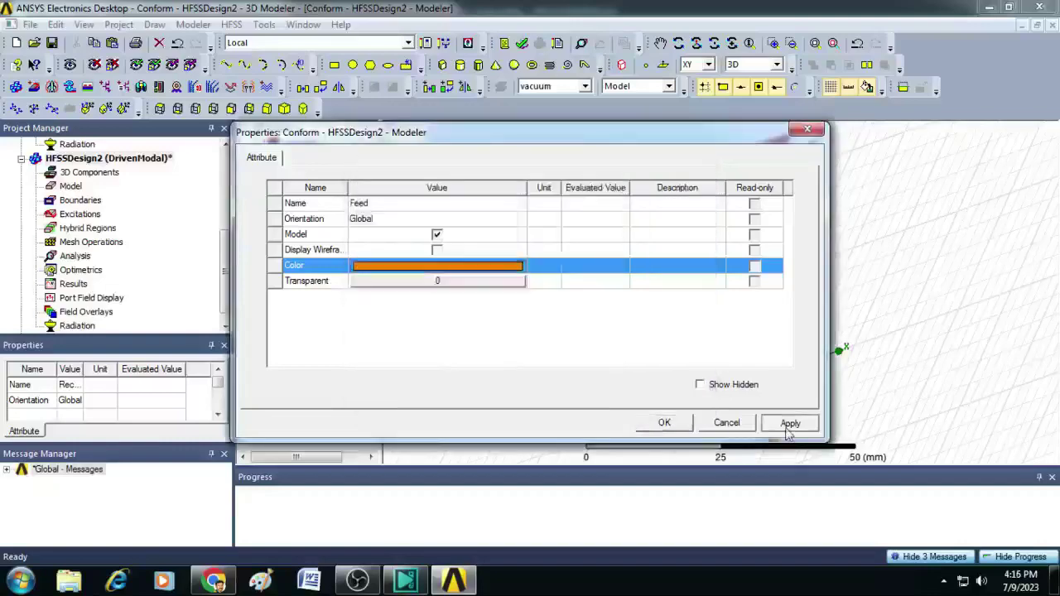
{"action": "left_click", "coordinate": [677, 422]}
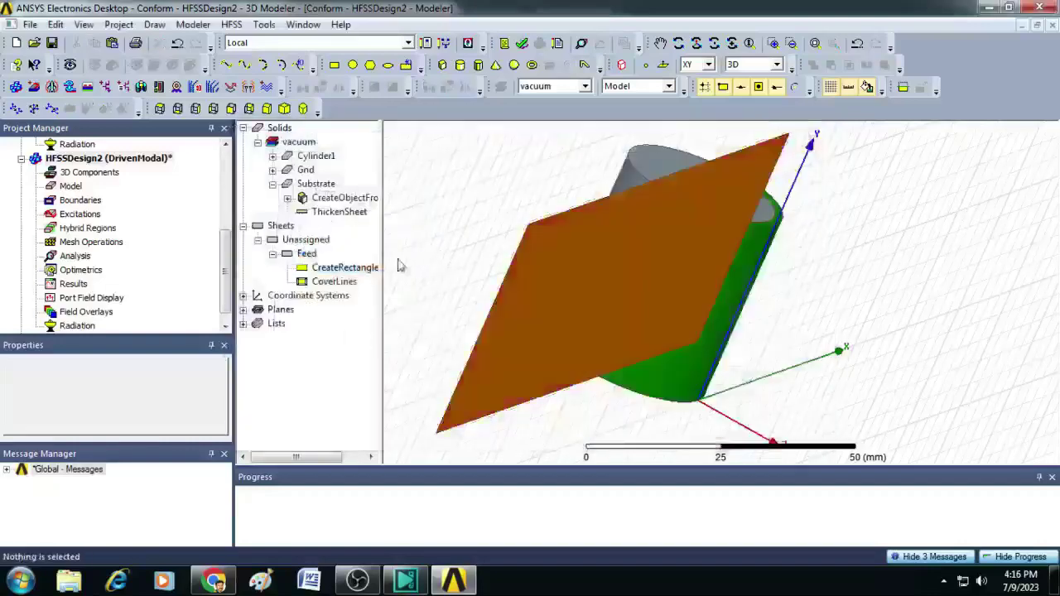
Set the Feed rectangle's position to -$Wf/2, 0, $t
{"action": "left_click", "coordinate": [333, 270]}
{"action": "double_click", "coordinate": [333, 271]}
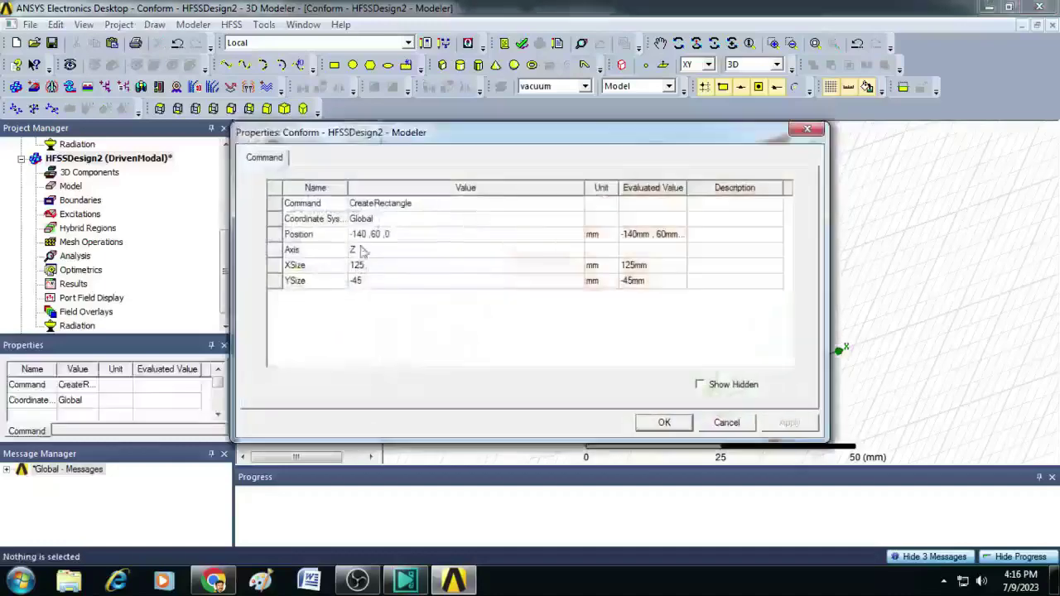
{"action": "left_click", "coordinate": [384, 237]}
{"action": "left_click", "coordinate": [386, 237]}
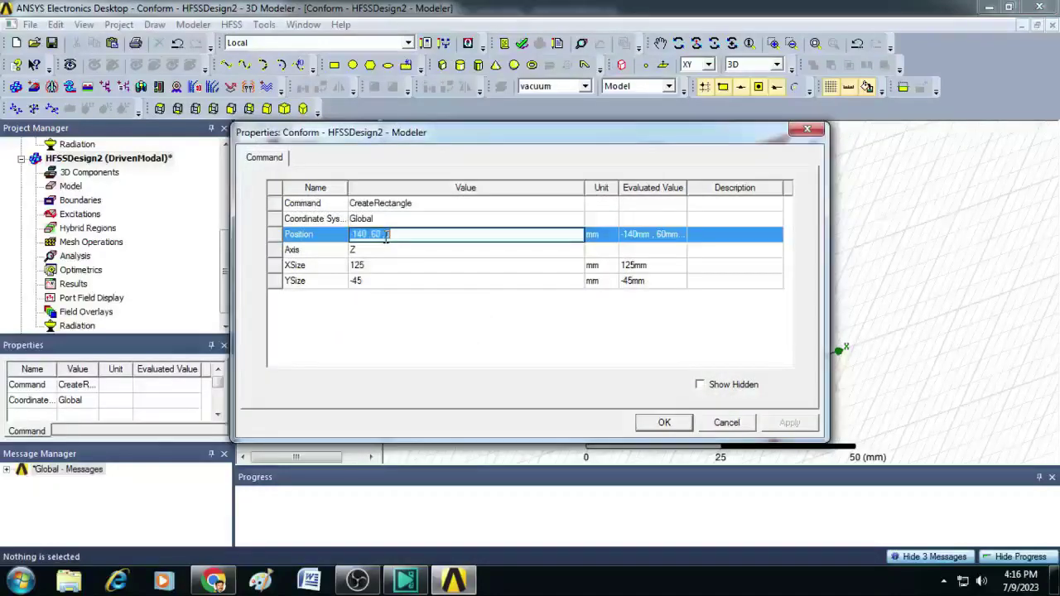
{"action": "key", "text": "BackSpace"}
{"action": "type", "text": "-$Wf/2,0,$l"}
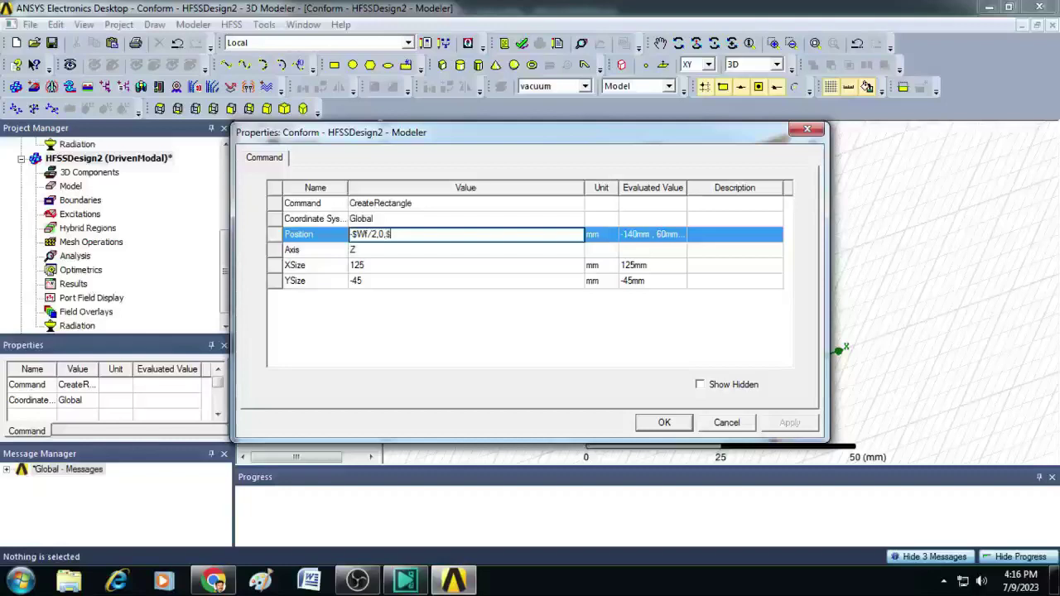
Set the Feed rectangle's X size to $Wf and its Y size to $Lf
{"action": "left_click", "coordinate": [368, 265]}
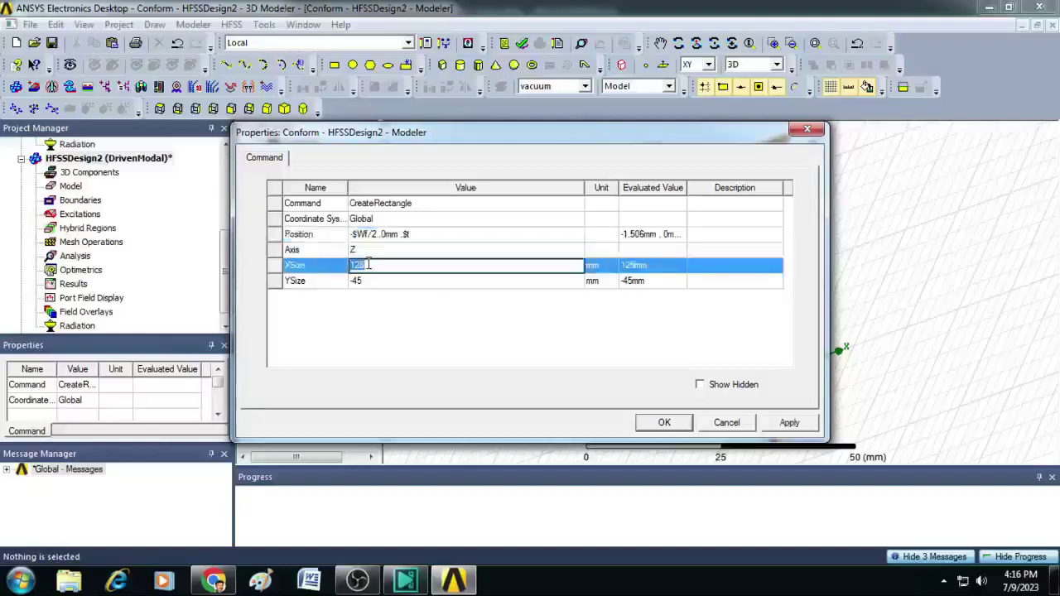
{"action": "type", "text": "$Wf"}
{"action": "key", "text": "Tab"}
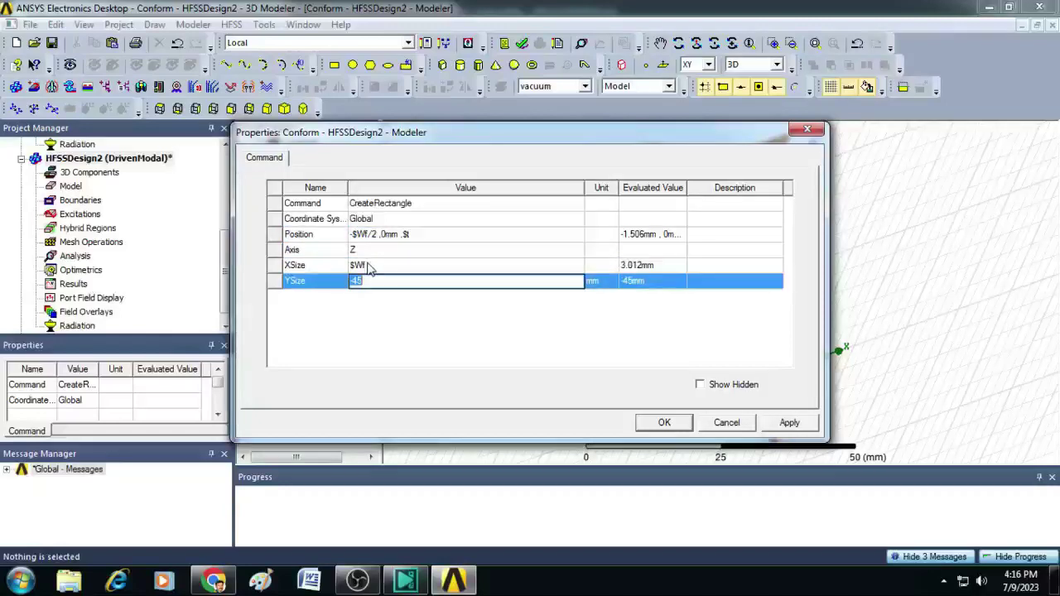
{"action": "type", "text": "$Lf"}
{"action": "left_click", "coordinate": [664, 422]}
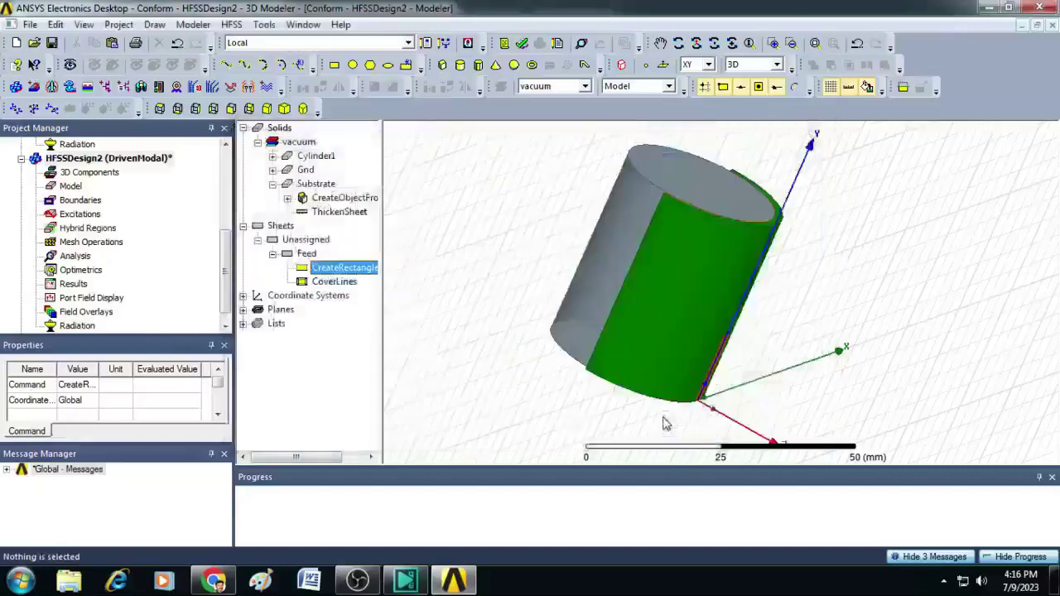
Draw a second rectangle sheet about 30 by 25 mm on the XY plane, beside the cylinder
{"action": "left_click", "coordinate": [696, 43]}
{"action": "left_click_drag", "start_coordinate": [729, 273], "coordinate": [600, 208]}
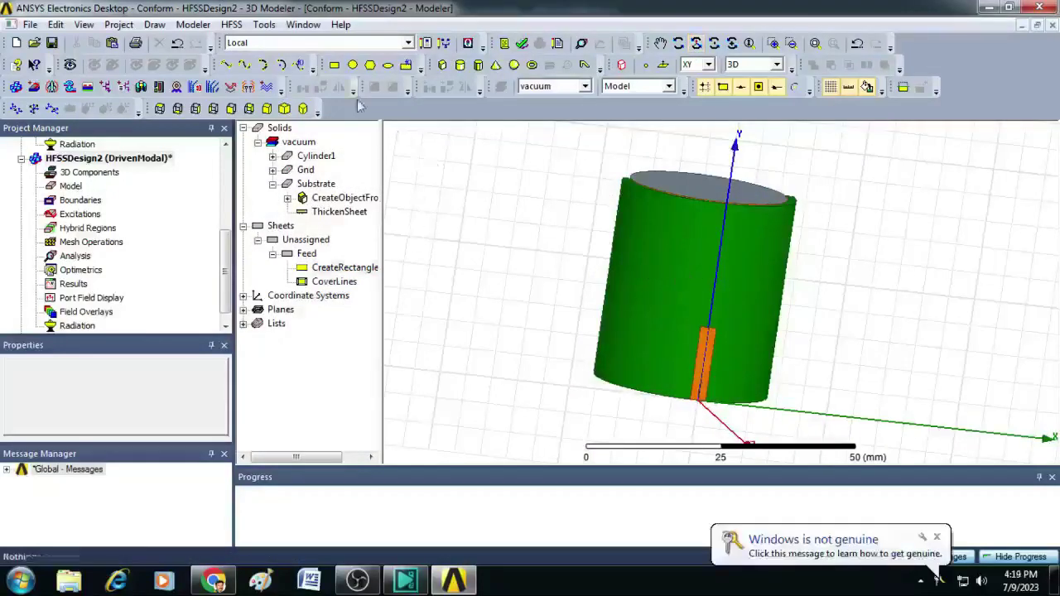
{"action": "left_click", "coordinate": [334, 65]}
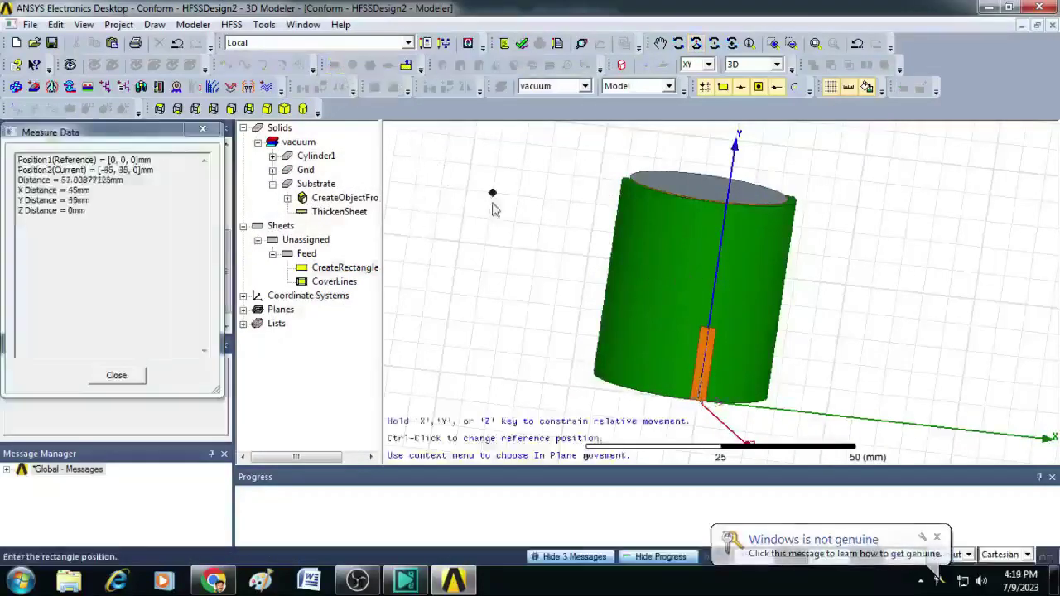
{"action": "left_click", "coordinate": [494, 195]}
{"action": "left_click", "coordinate": [620, 352]}
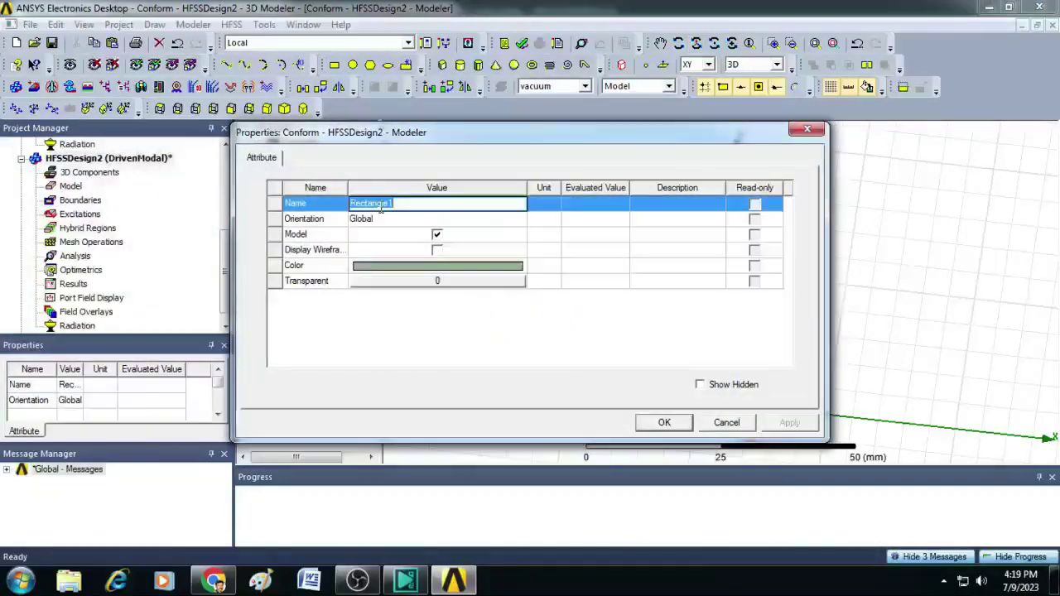
Rename the second rectangle sheet as Patch and change its color to orange
{"action": "type", "text": "Patch"}
{"action": "key", "text": "Return"}
{"action": "left_click", "coordinate": [393, 267]}
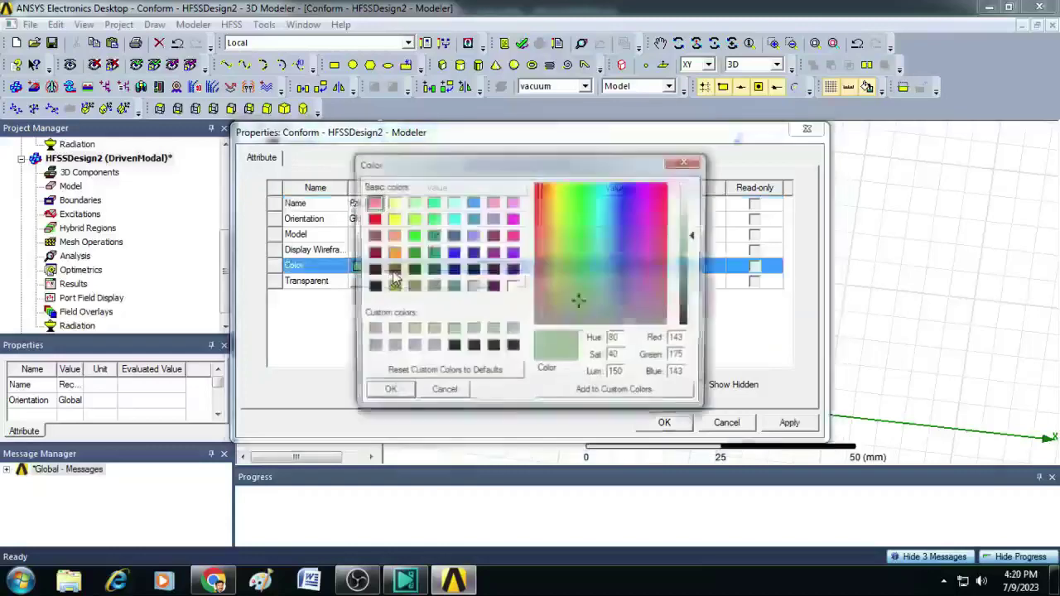
{"action": "left_click", "coordinate": [391, 253]}
{"action": "left_click", "coordinate": [387, 393]}
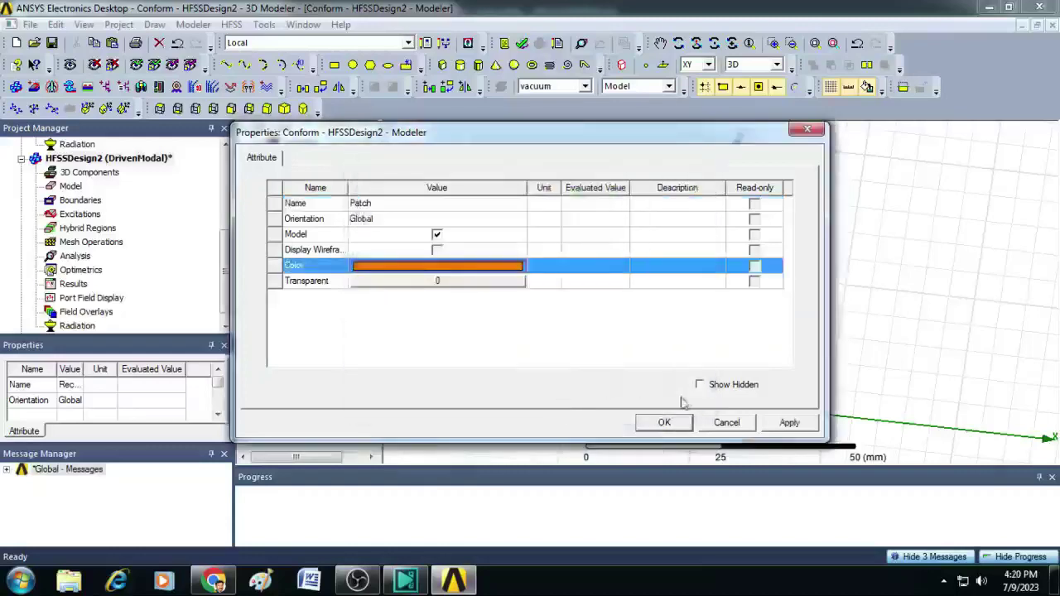
{"action": "left_click", "coordinate": [665, 422]}
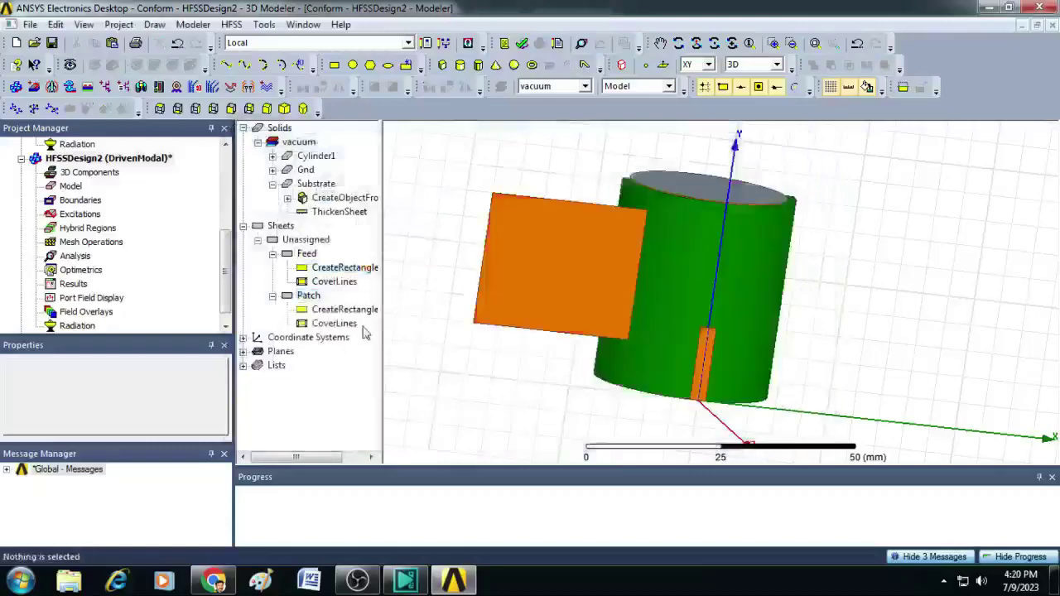
Set the Patch rectangle's position to -$Wp/2, $Lf-$Lins, $t
{"action": "double_click", "coordinate": [345, 309]}
{"action": "left_click", "coordinate": [432, 238]}
{"action": "left_click", "coordinate": [432, 236]}
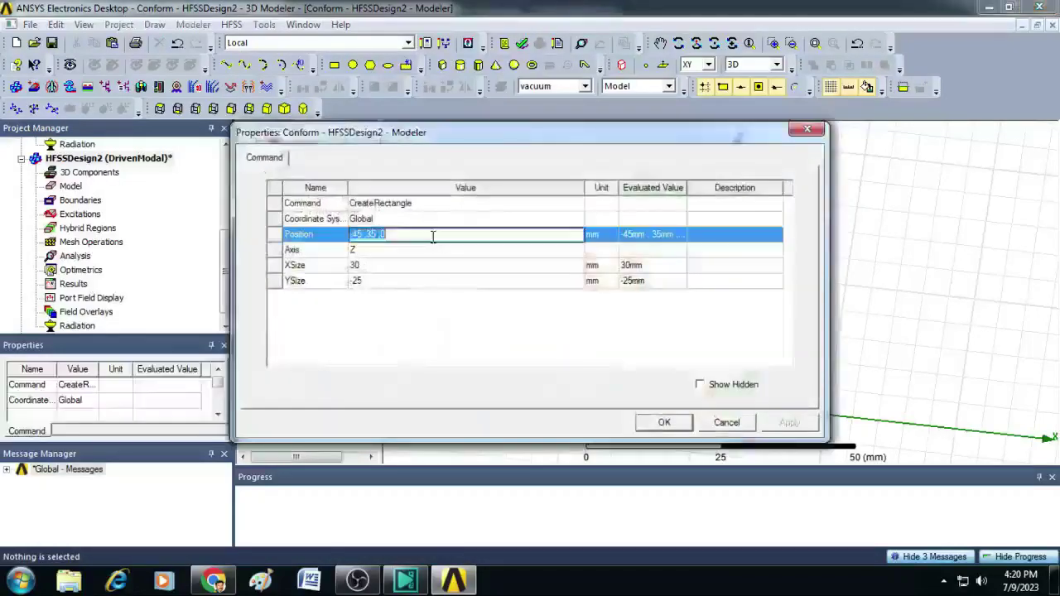
{"action": "key", "text": "BackSpace"}
{"action": "type", "text": "-$Wp/2,$Lf-$Lins,"}
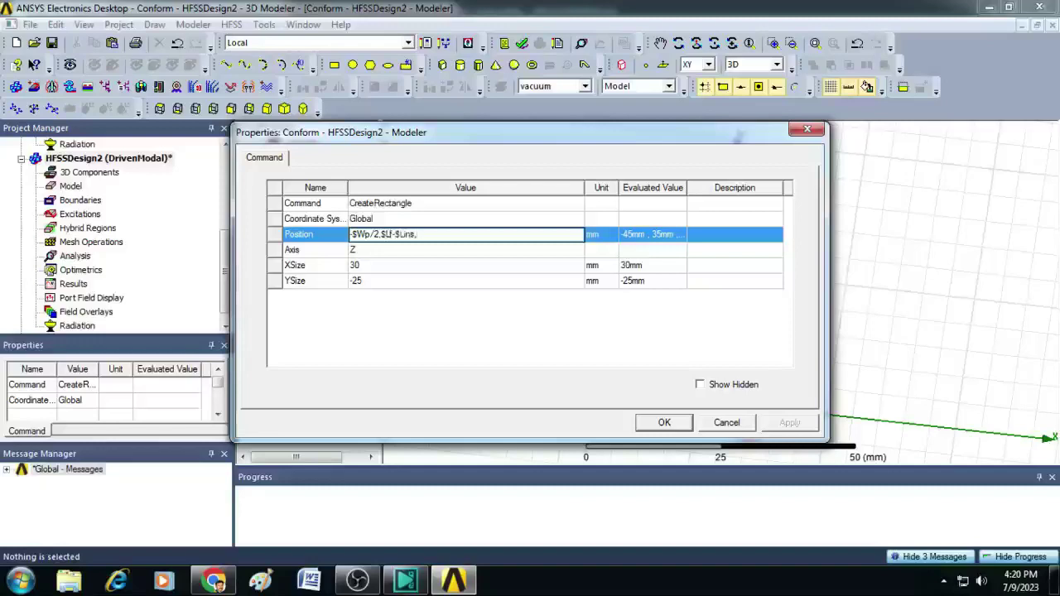
{"action": "type", "text": "$t"}
Set the Patch rectangle's X size to $Wp and its Y size to $Lp
{"action": "left_click", "coordinate": [415, 267]}
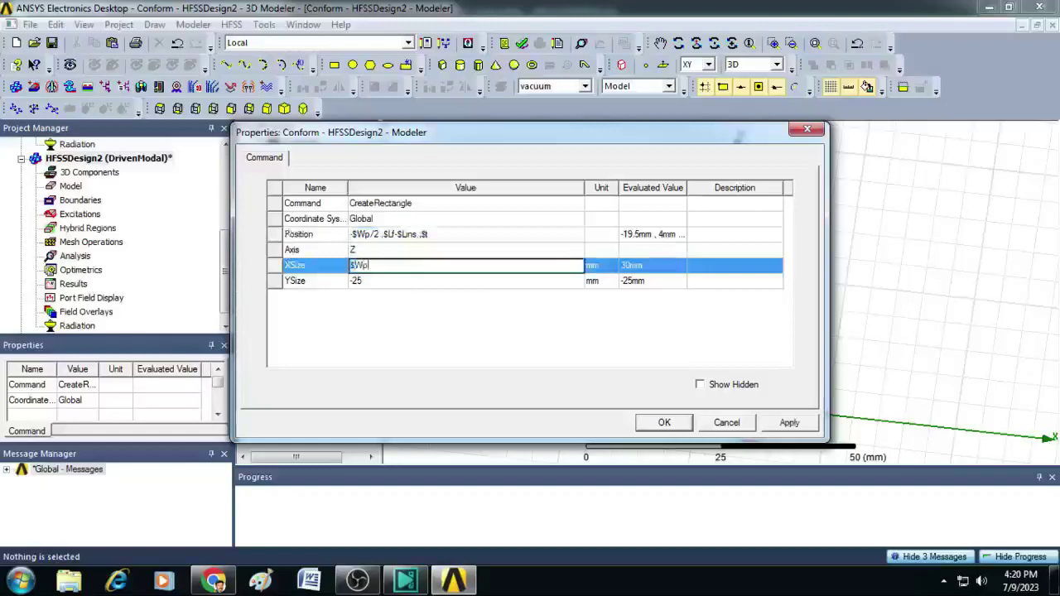
{"action": "type", "text": "$Wp"}
{"action": "key", "text": "Tab"}
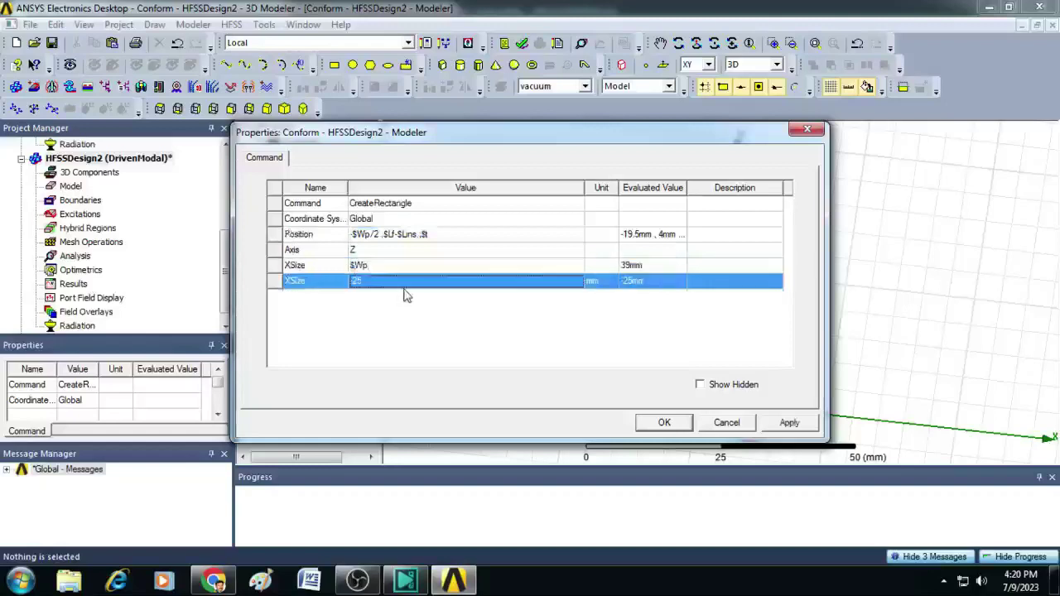
{"action": "type", "text": "$Lp"}
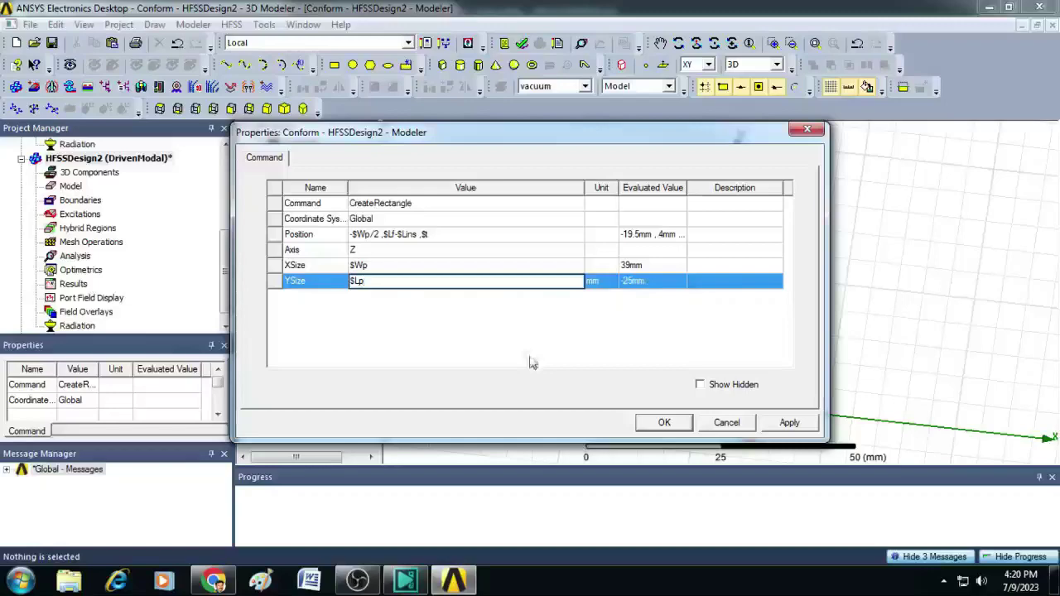
{"action": "left_click", "coordinate": [664, 422]}
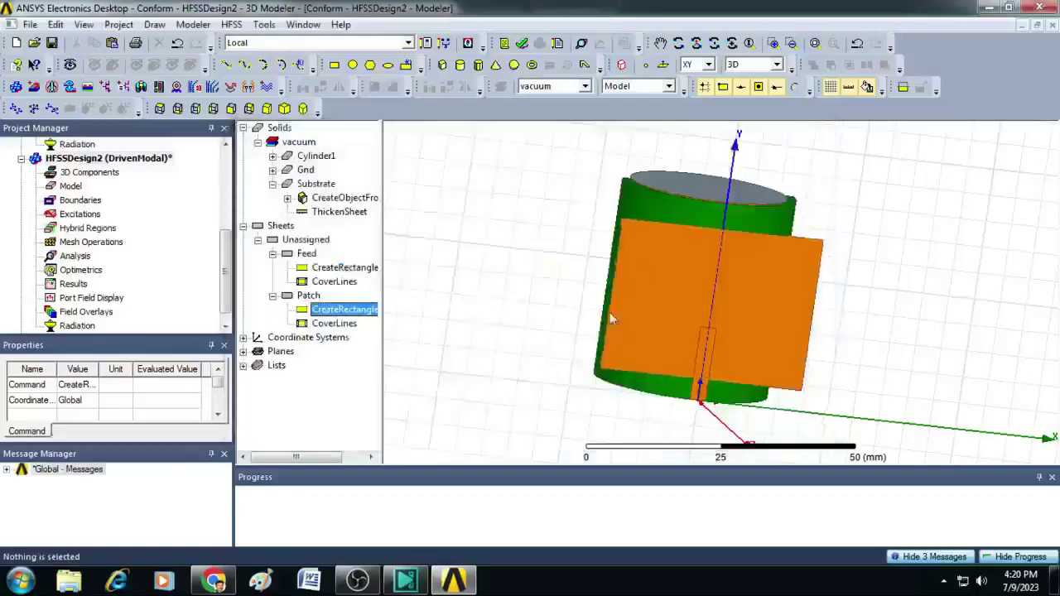
Draw a third rectangle sheet about 10 by 15 mm on the XY plane, clear of the patch and cylinder
{"action": "left_click", "coordinate": [695, 44]}
{"action": "left_click_drag", "start_coordinate": [729, 217], "coordinate": [651, 188]}
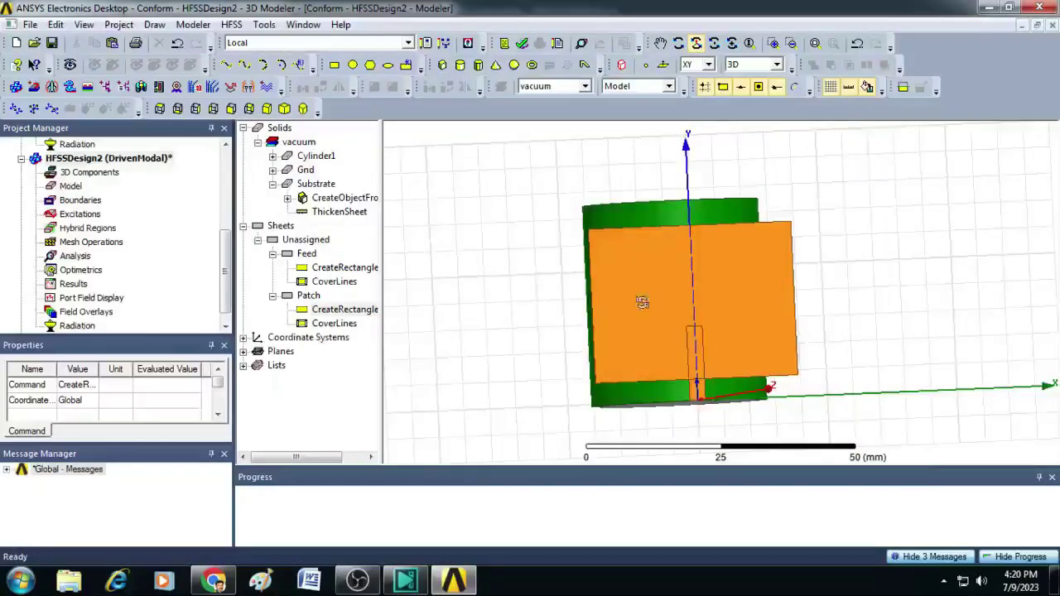
{"action": "right_click", "coordinate": [437, 211]}
{"action": "left_click", "coordinate": [497, 46]}
{"action": "left_click", "coordinate": [334, 65]}
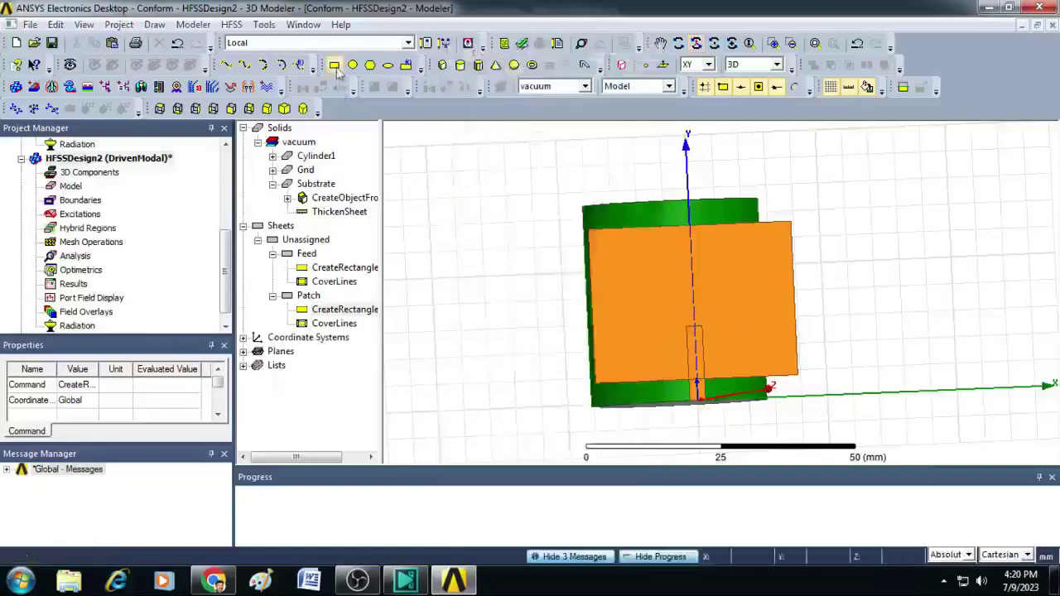
{"action": "left_click", "coordinate": [483, 222]}
{"action": "left_click", "coordinate": [537, 302]}
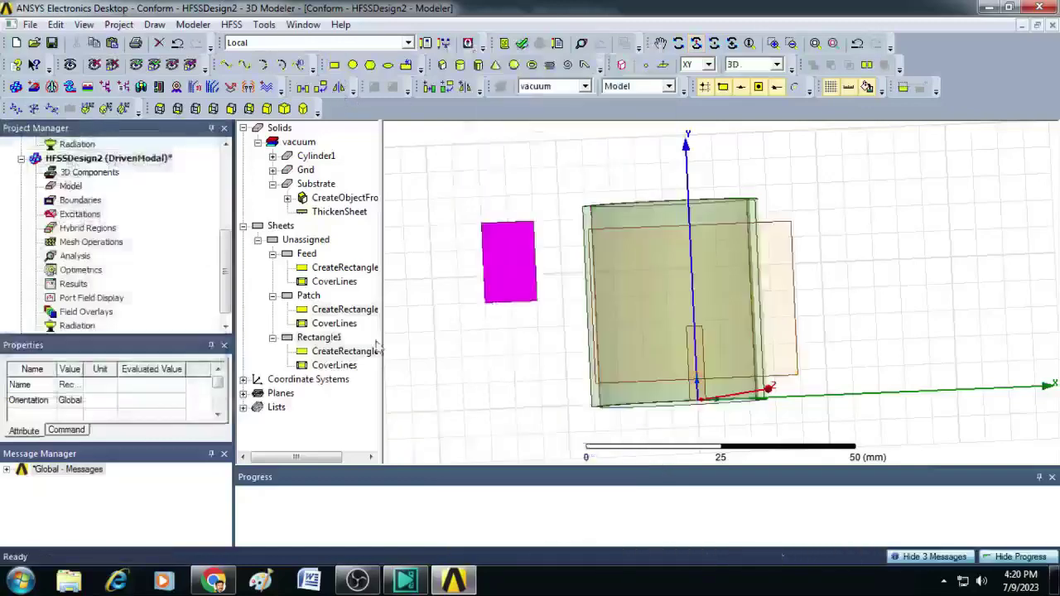
Rename the third rectangle sheet as Gap
{"action": "left_click", "coordinate": [413, 206]}
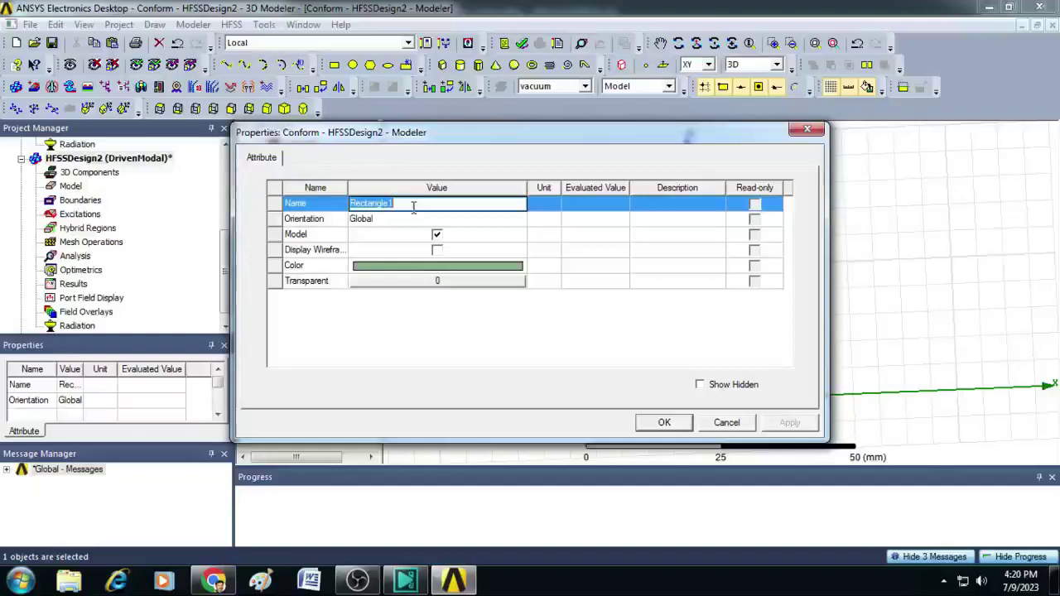
{"action": "type", "text": "Gap"}
{"action": "key", "text": "Return"}
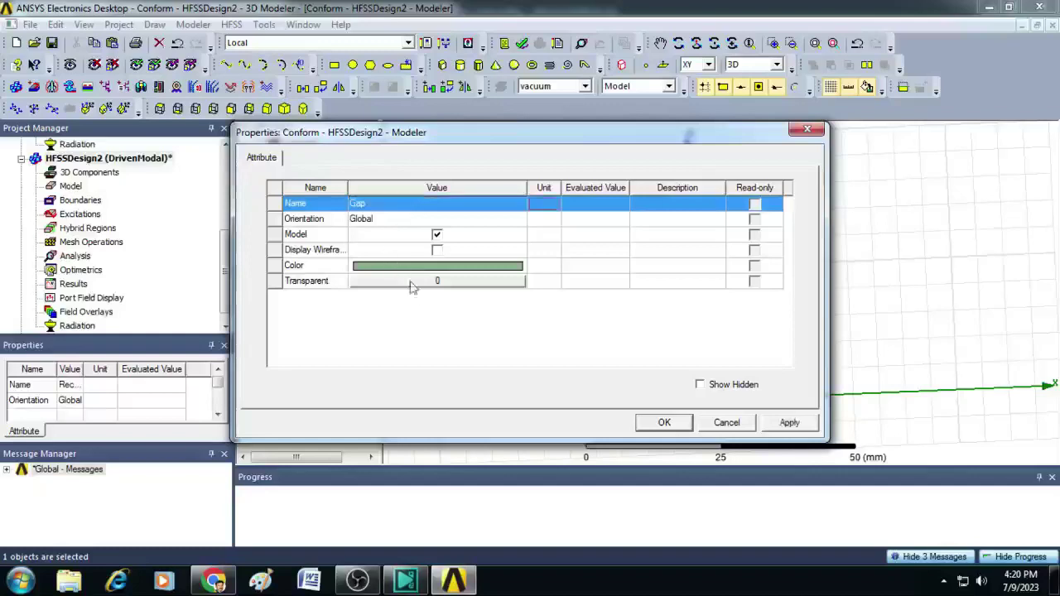
{"action": "left_click", "coordinate": [664, 422]}
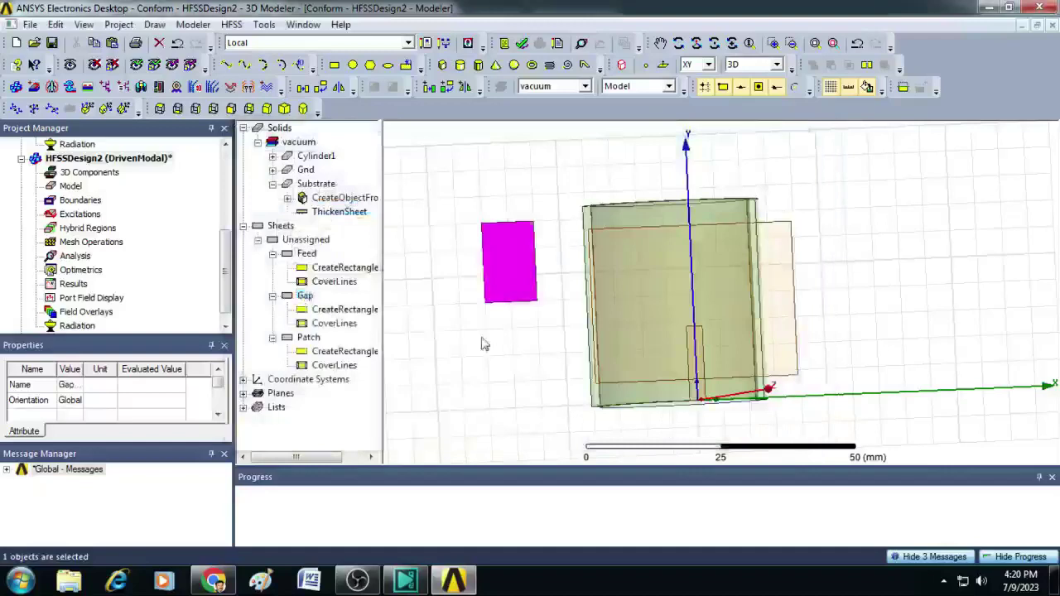
Set the Gap rectangle's position to -$Wins/2, $Lf-$Lins, $t
{"action": "double_click", "coordinate": [345, 309]}
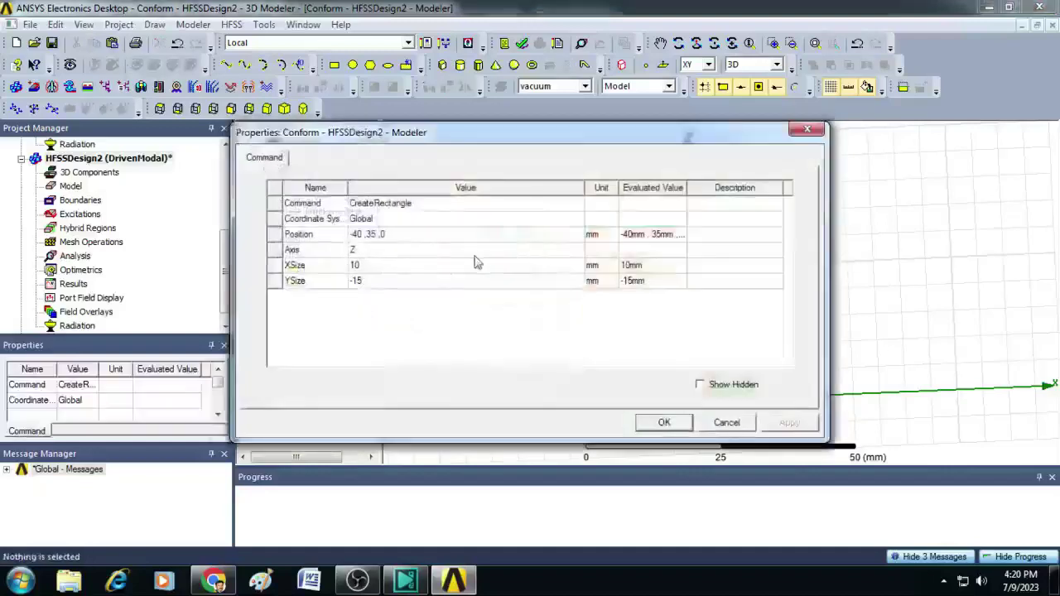
{"action": "left_click", "coordinate": [450, 234]}
{"action": "key", "text": "BackSpace"}
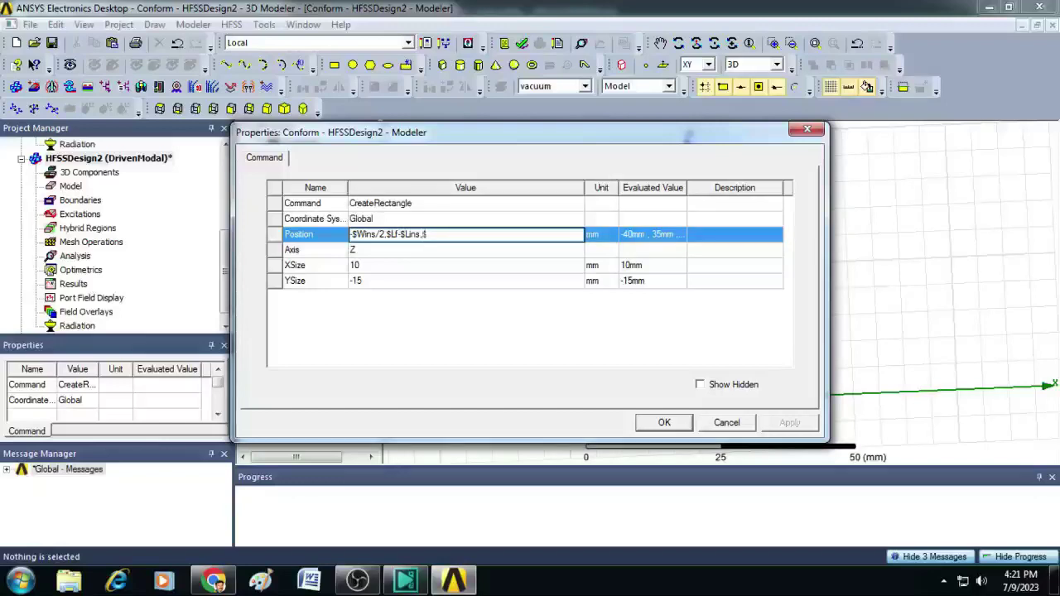
Set the Gap rectangle's X size to $Wins and its Y size to $Lins, and check its placement on the patch
{"action": "left_click", "coordinate": [383, 265]}
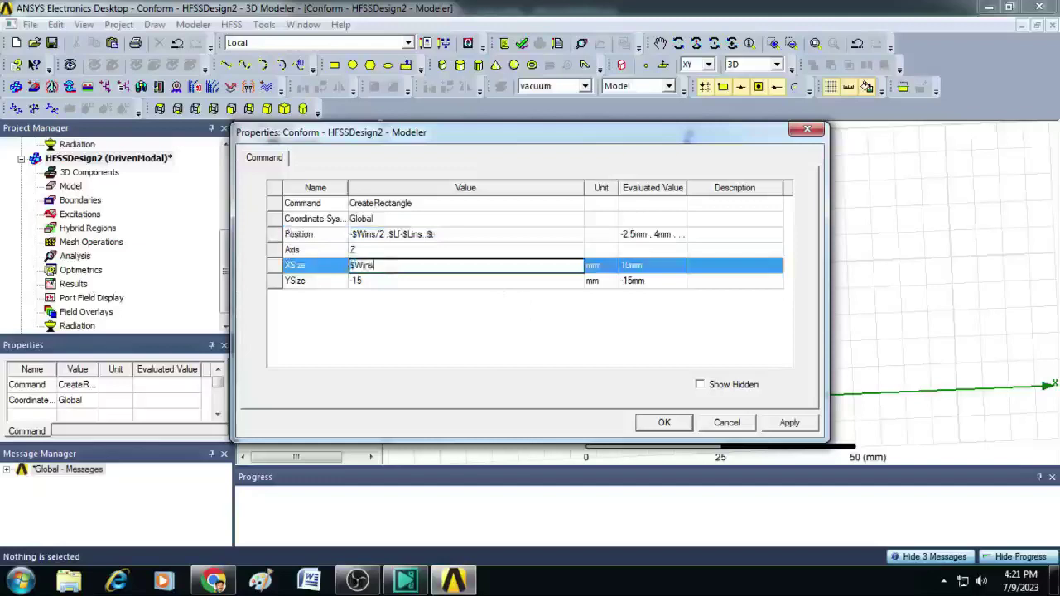
{"action": "left_click", "coordinate": [377, 282]}
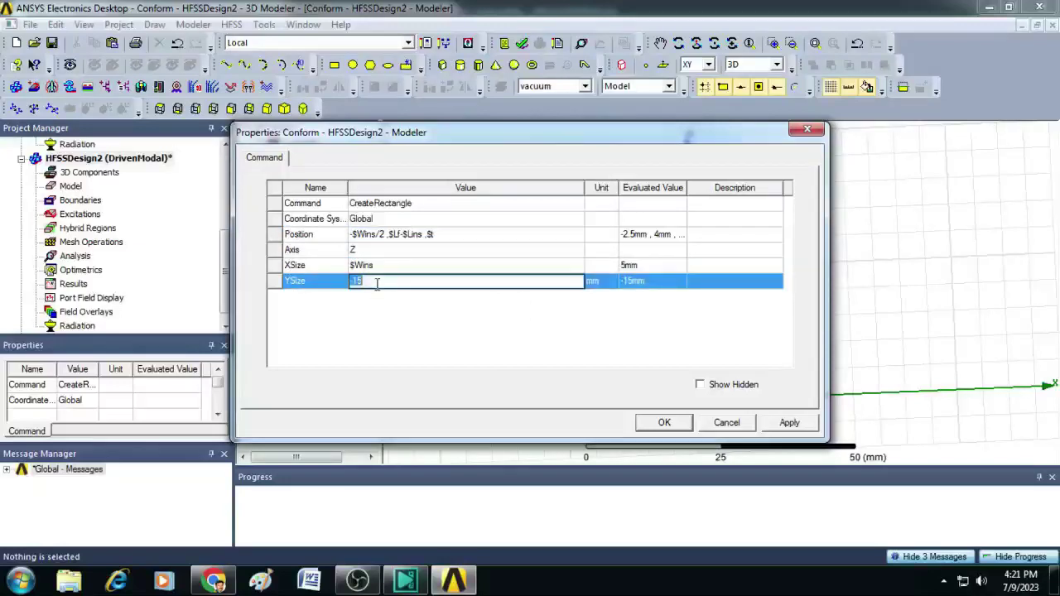
{"action": "type", "text": "$Lins"}
{"action": "left_click", "coordinate": [665, 423]}
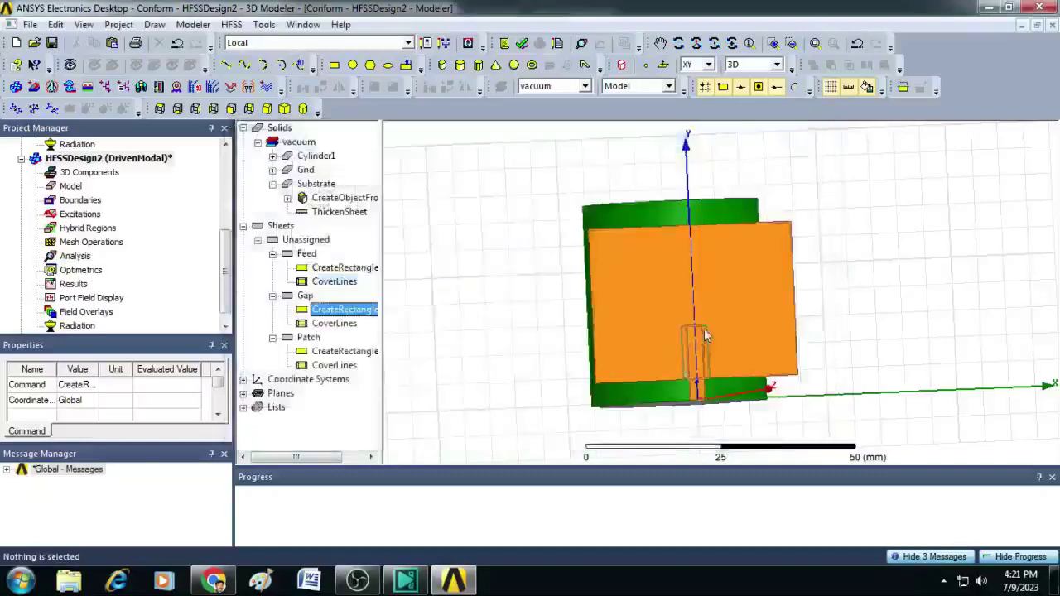
{"action": "left_click", "coordinate": [305, 295]}
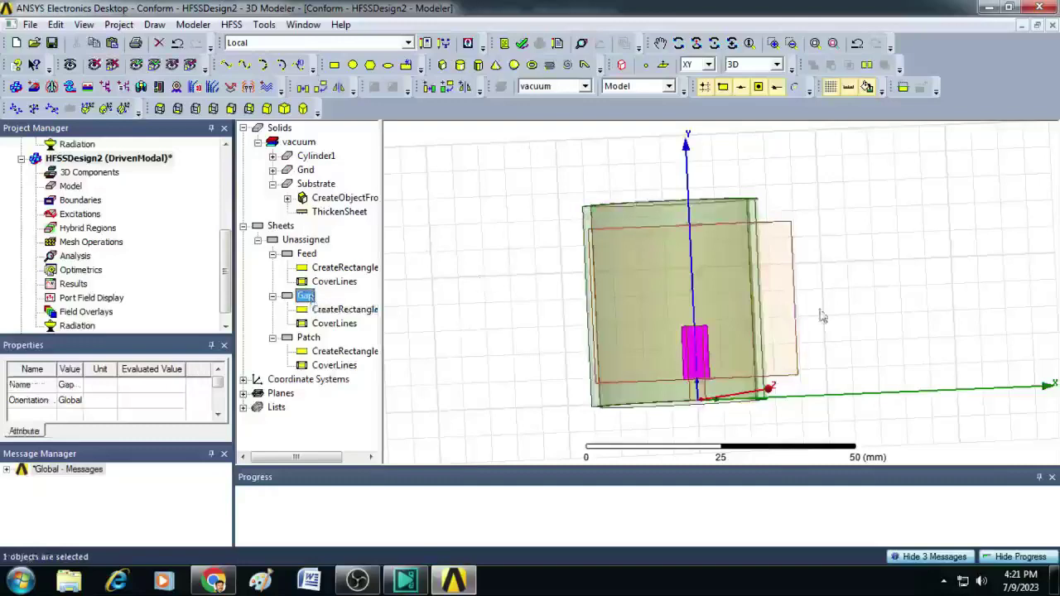
{"action": "left_click", "coordinate": [871, 294]}
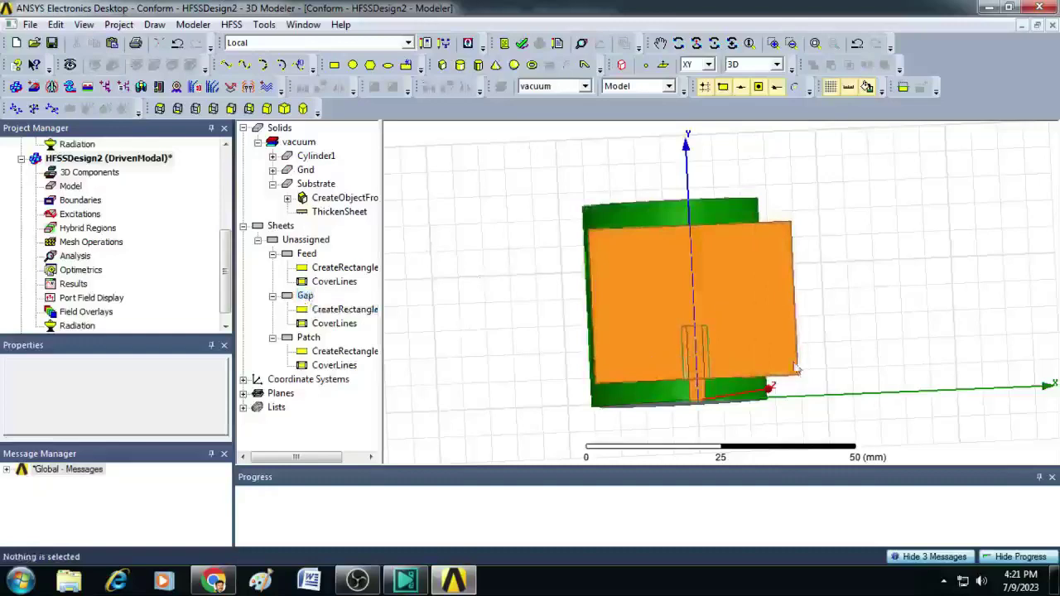
Subtract the Gap sheet from the Patch sheet without cloning the tool object
{"action": "left_click", "coordinate": [309, 338]}
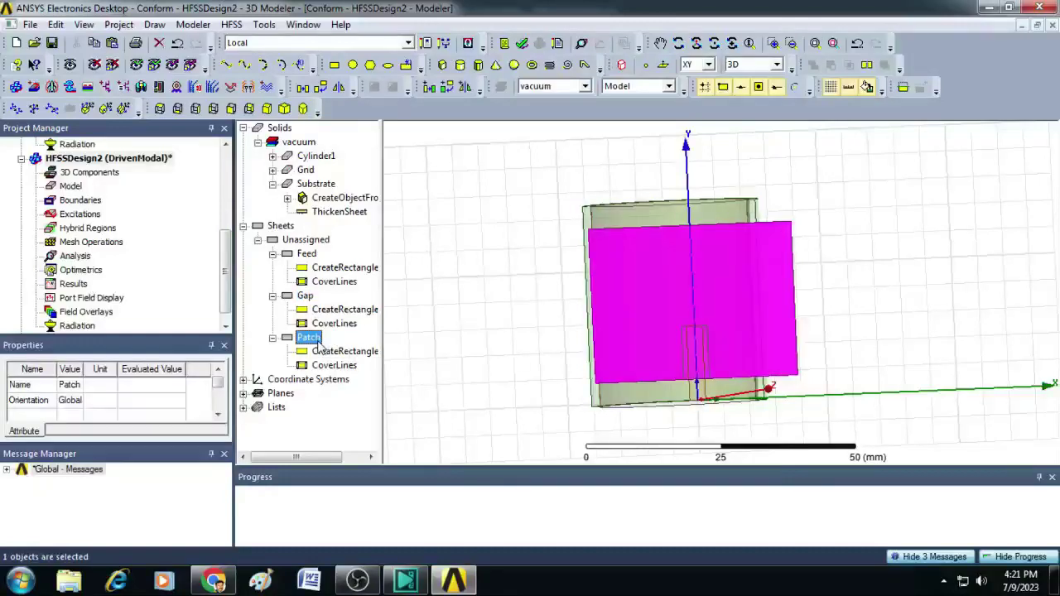
{"action": "left_click", "coordinate": [306, 296], "text": "ctrl"}
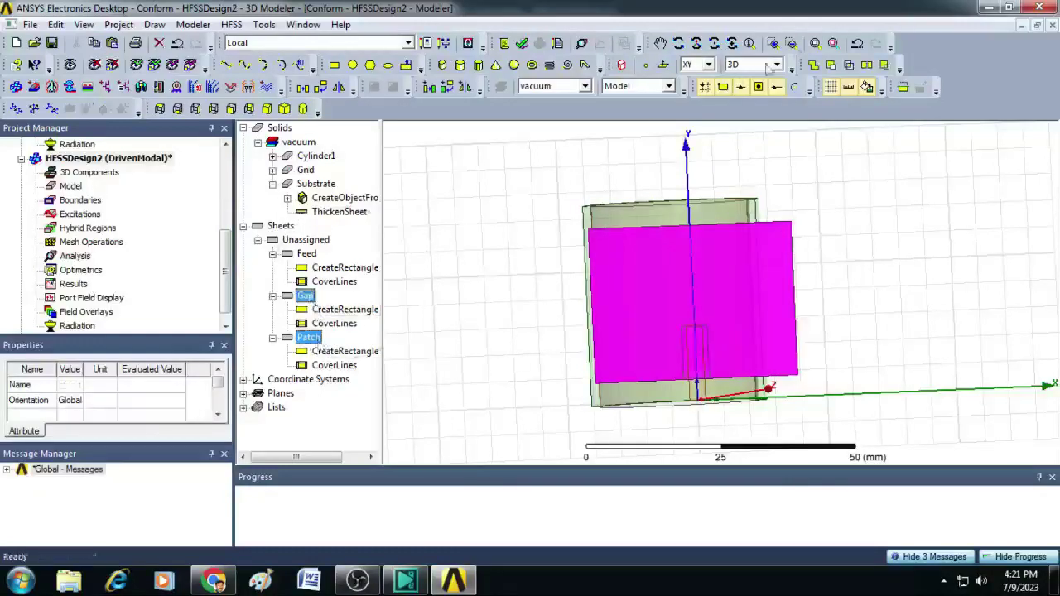
{"action": "left_click", "coordinate": [830, 64]}
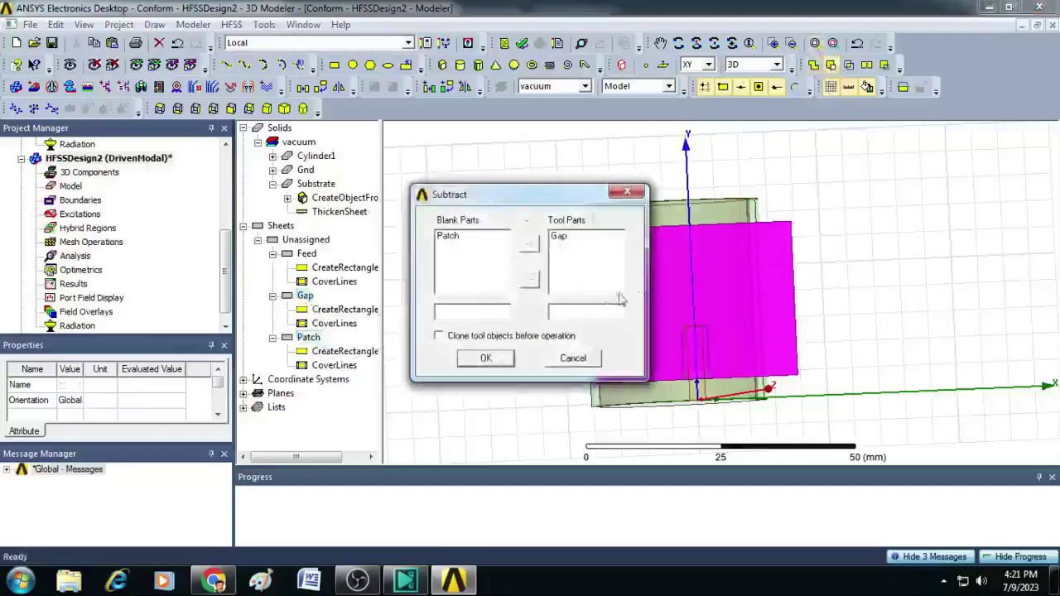
{"action": "left_click", "coordinate": [485, 358]}
{"action": "left_click", "coordinate": [932, 244]}
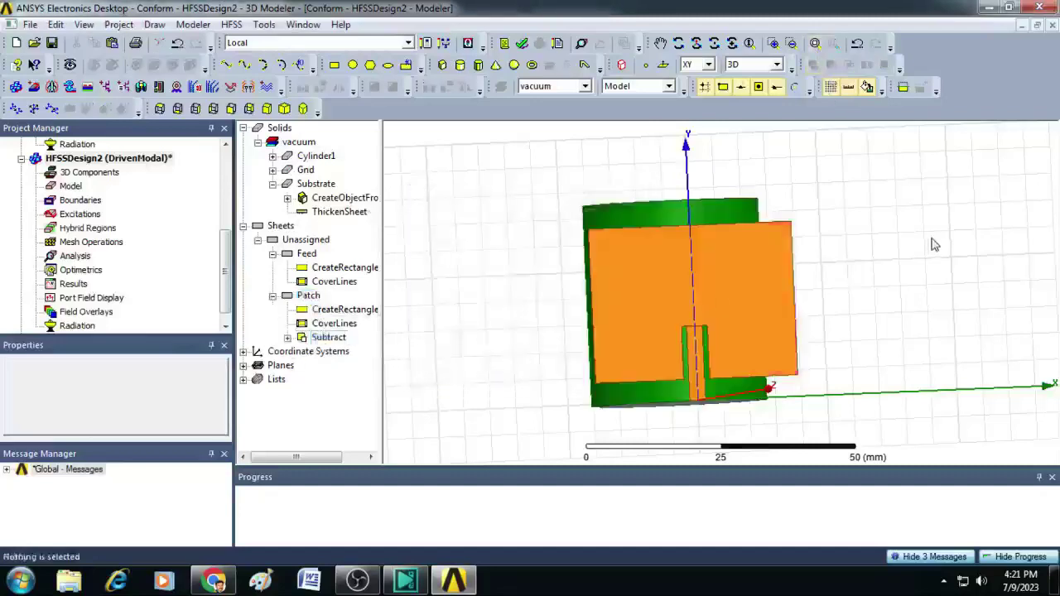
Unite the Feed sheet with the Patch sheet into a single sheet
{"action": "left_click", "coordinate": [312, 296]}
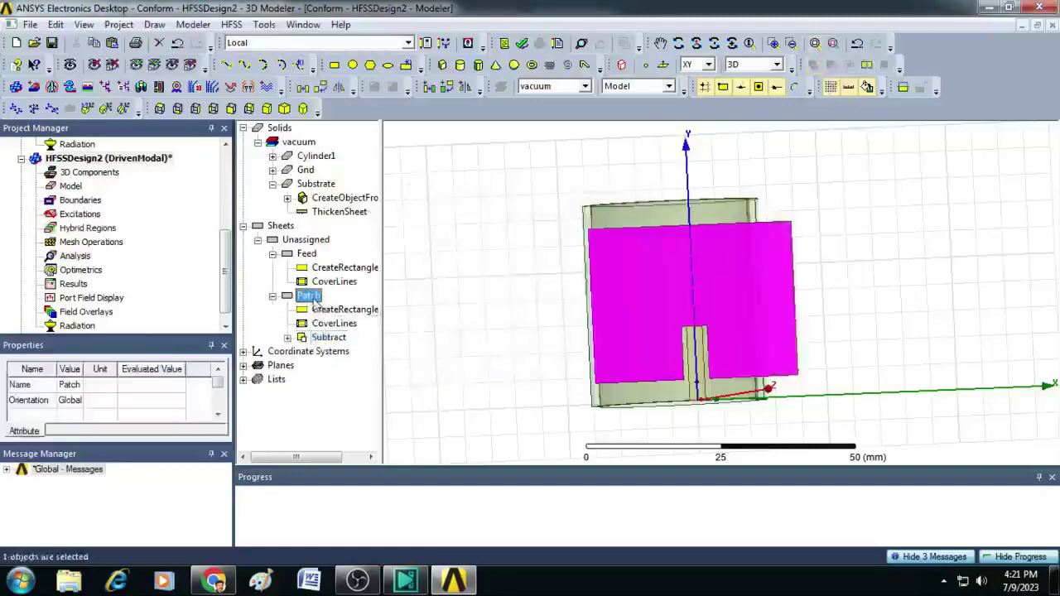
{"action": "left_click", "coordinate": [307, 253], "text": "ctrl"}
{"action": "key", "text": "ctrl+u"}
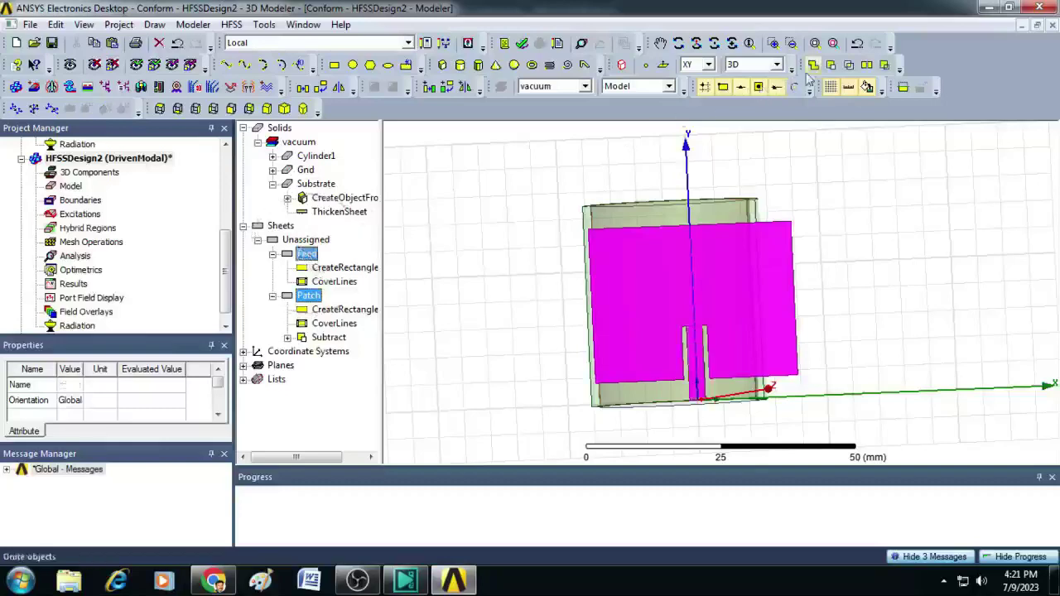
{"action": "left_click", "coordinate": [927, 286]}
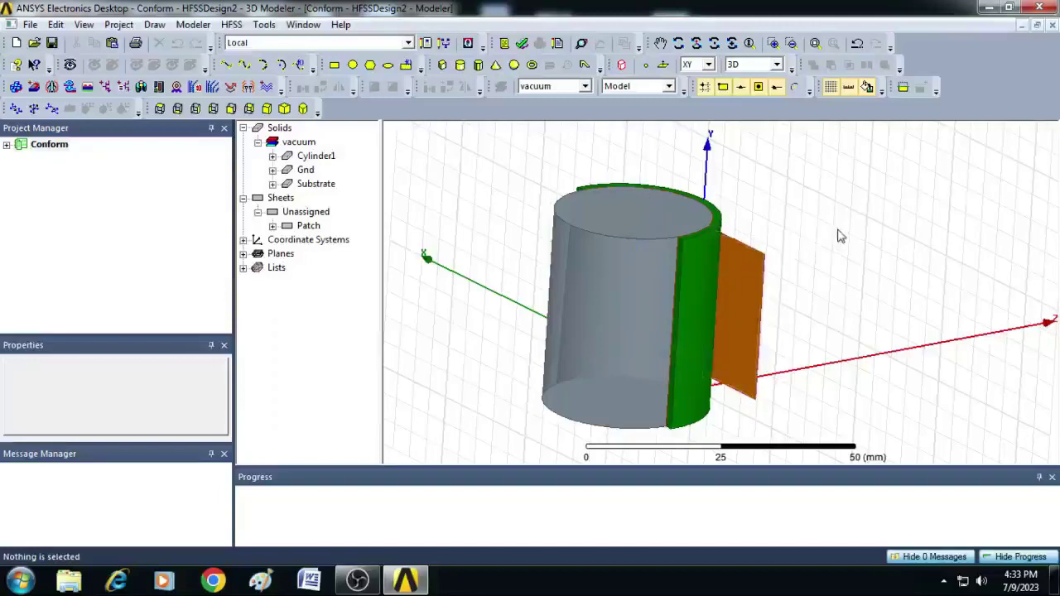
Wrap the flat Patch sheet onto the curved Substrate and inspect it from another angle
{"action": "left_click", "coordinate": [699, 305]}
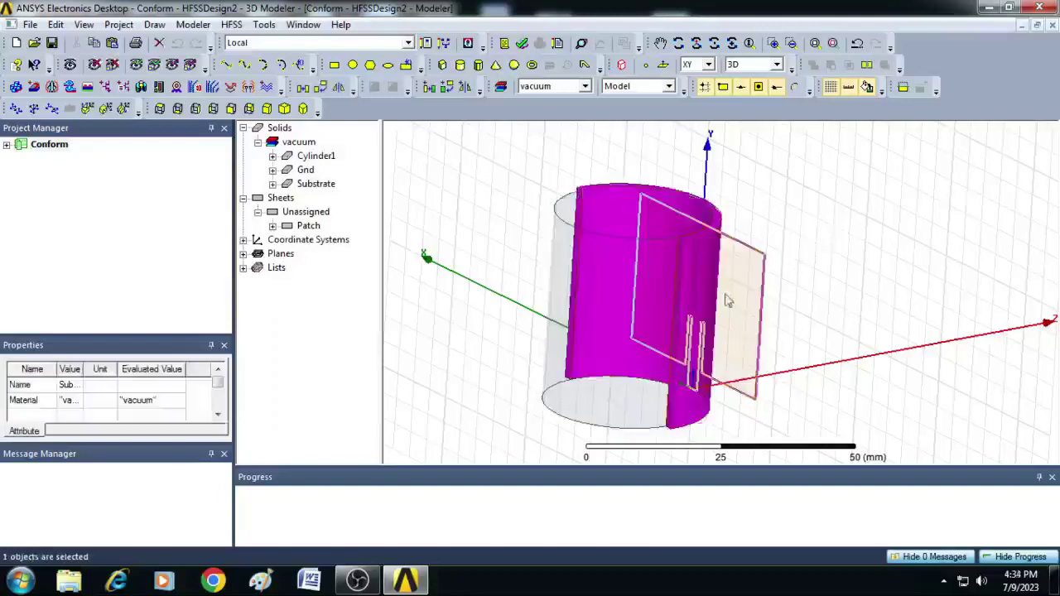
{"action": "left_click", "coordinate": [752, 284], "text": "ctrl"}
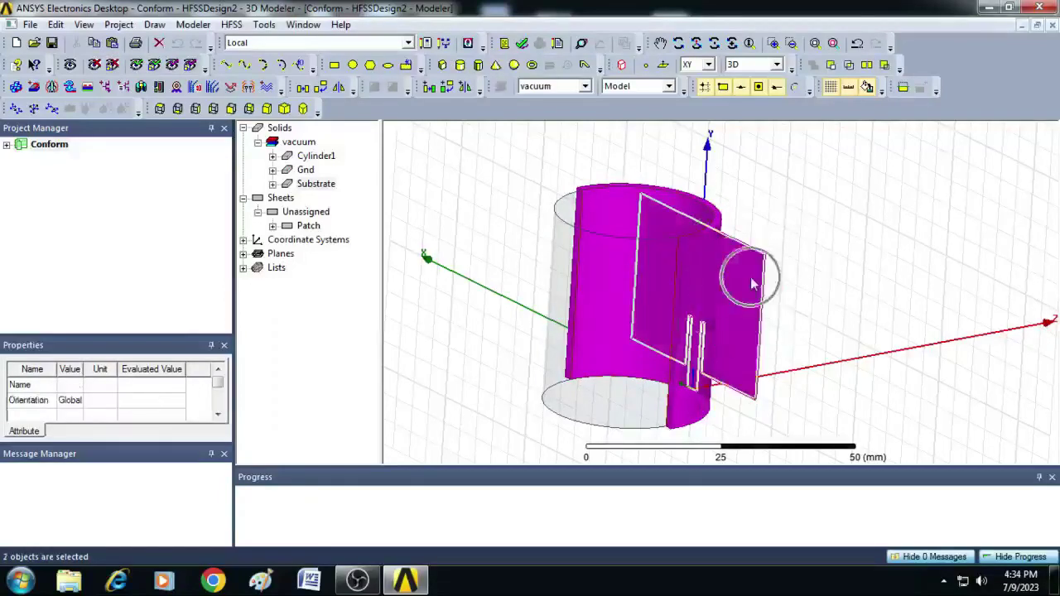
{"action": "right_click", "coordinate": [752, 284]}
{"action": "mouse_move", "coordinate": [811, 306]}
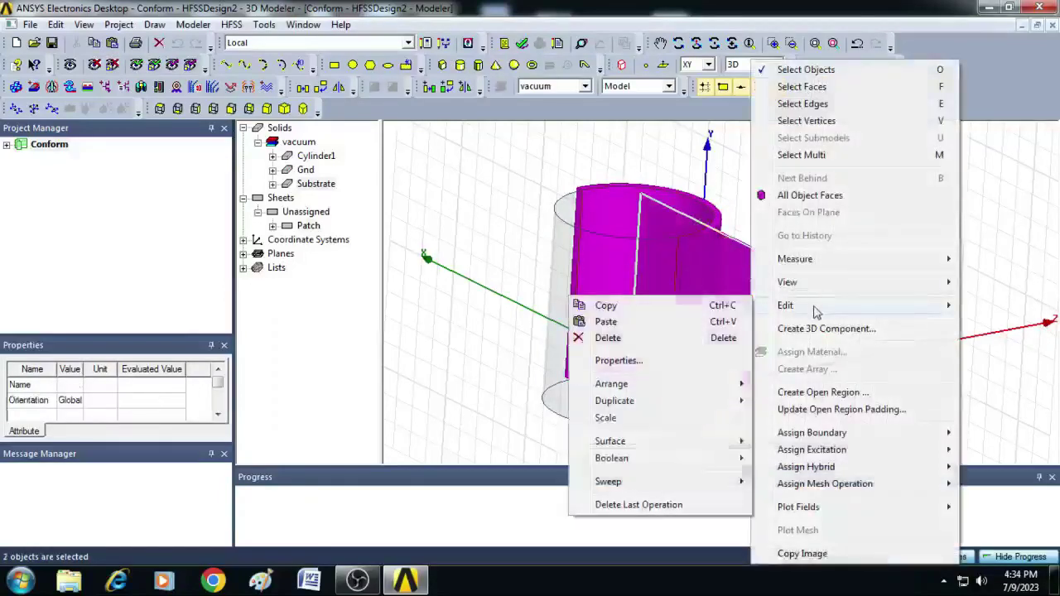
{"action": "mouse_move", "coordinate": [645, 441]}
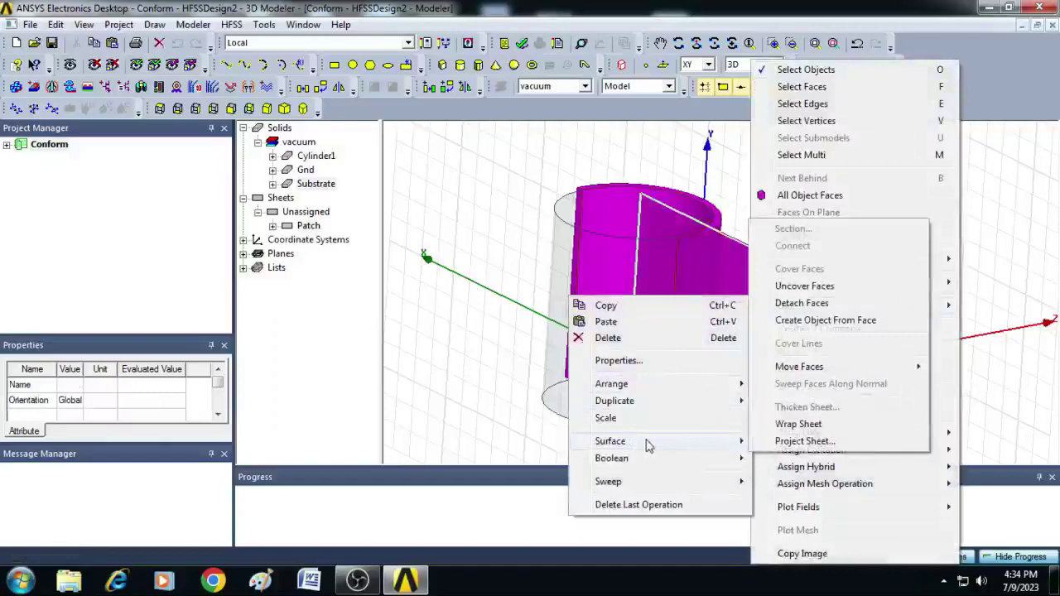
{"action": "left_click", "coordinate": [798, 426]}
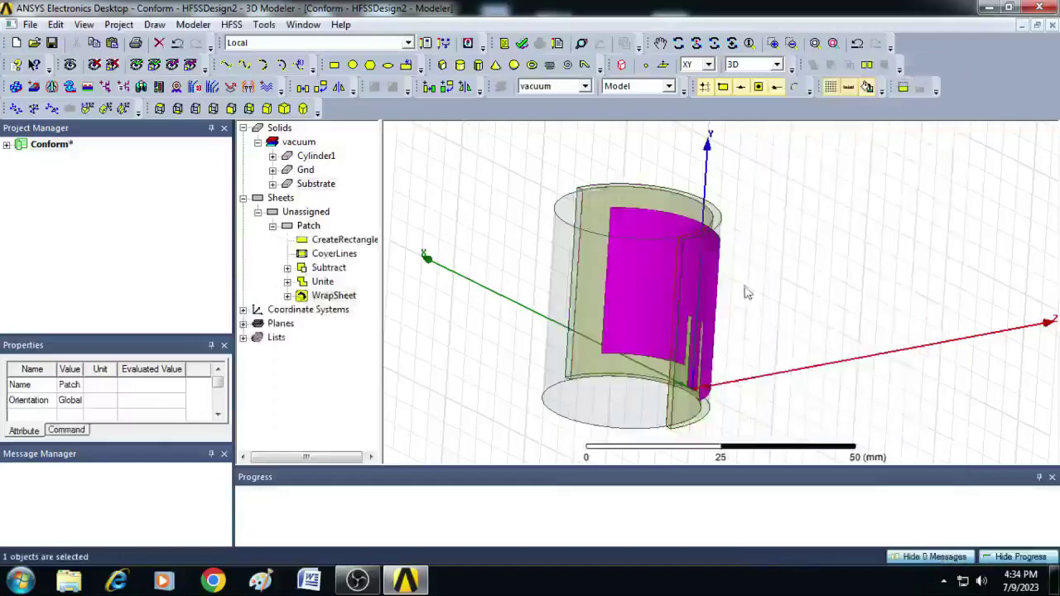
{"action": "left_click", "coordinate": [696, 43]}
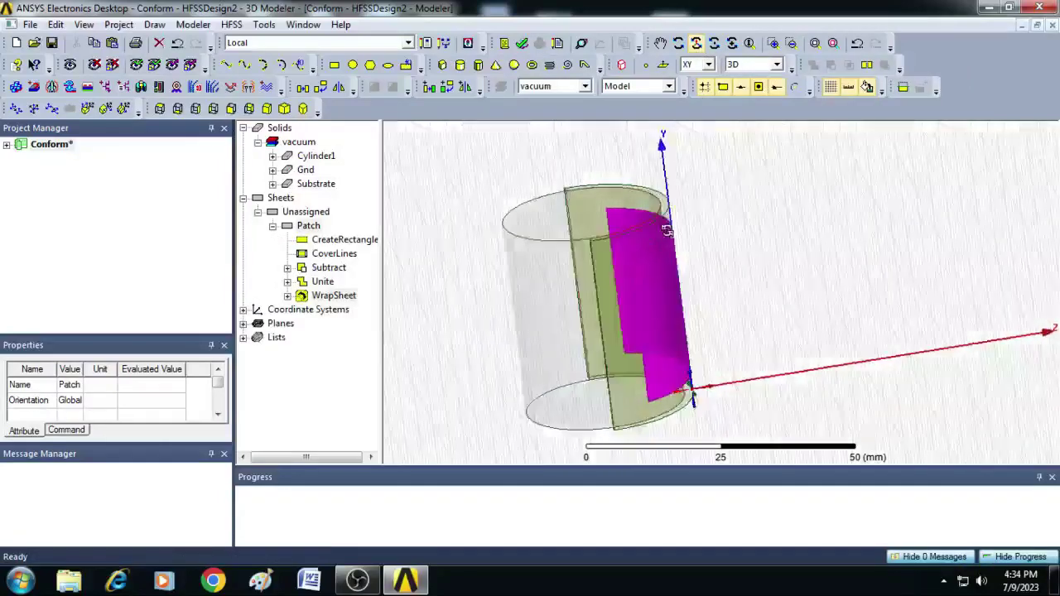
{"action": "left_click_drag", "start_coordinate": [712, 232], "coordinate": [431, 166]}
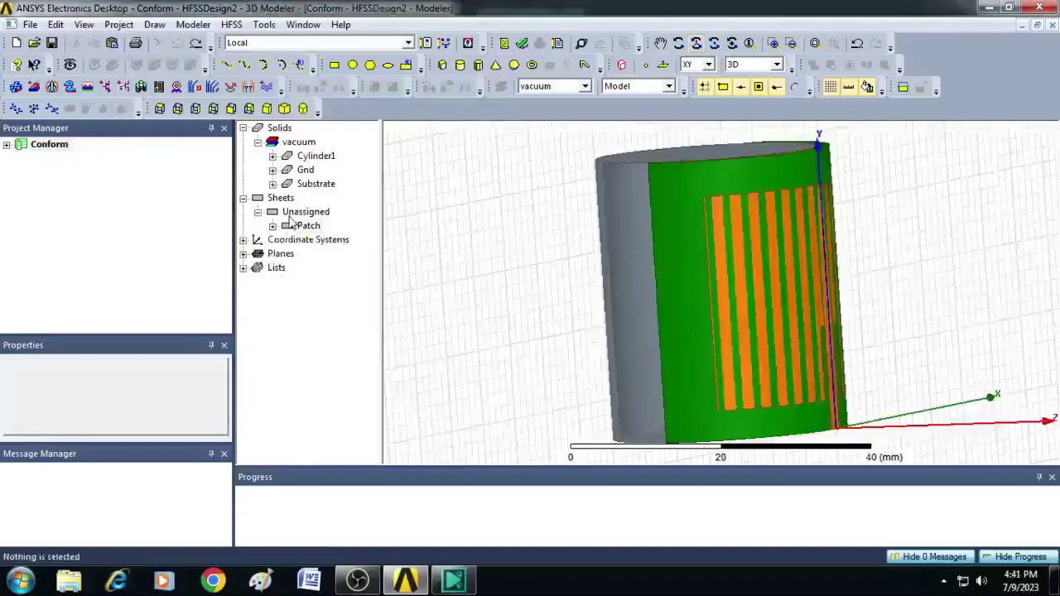
Thicken the wrapped Patch sheet by 0.035 mm on one side only
{"action": "left_click", "coordinate": [317, 233]}
{"action": "right_click", "coordinate": [317, 234]}
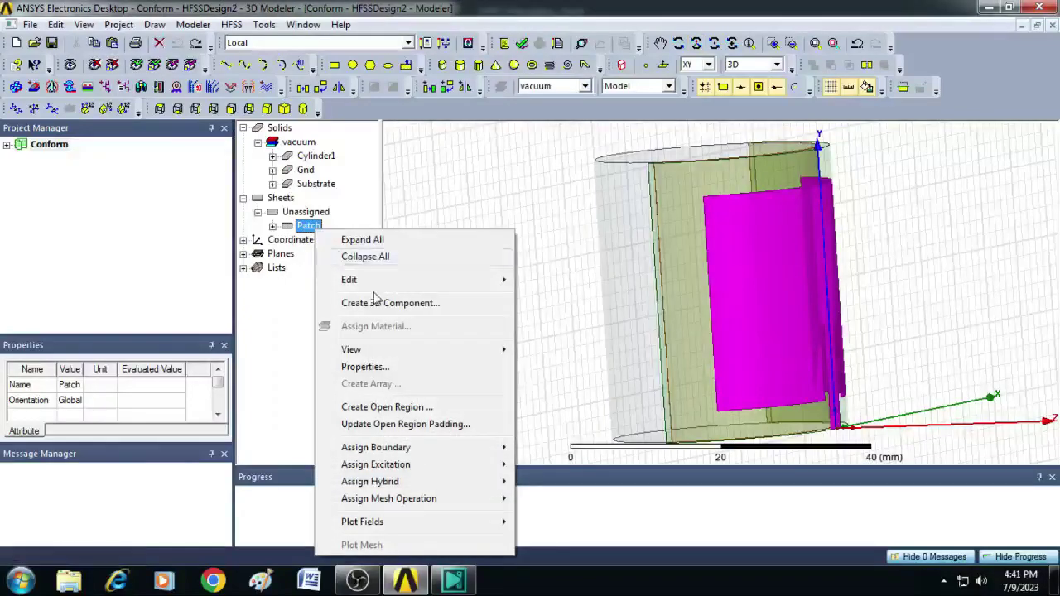
{"action": "mouse_move", "coordinate": [372, 280]}
{"action": "mouse_move", "coordinate": [544, 416]}
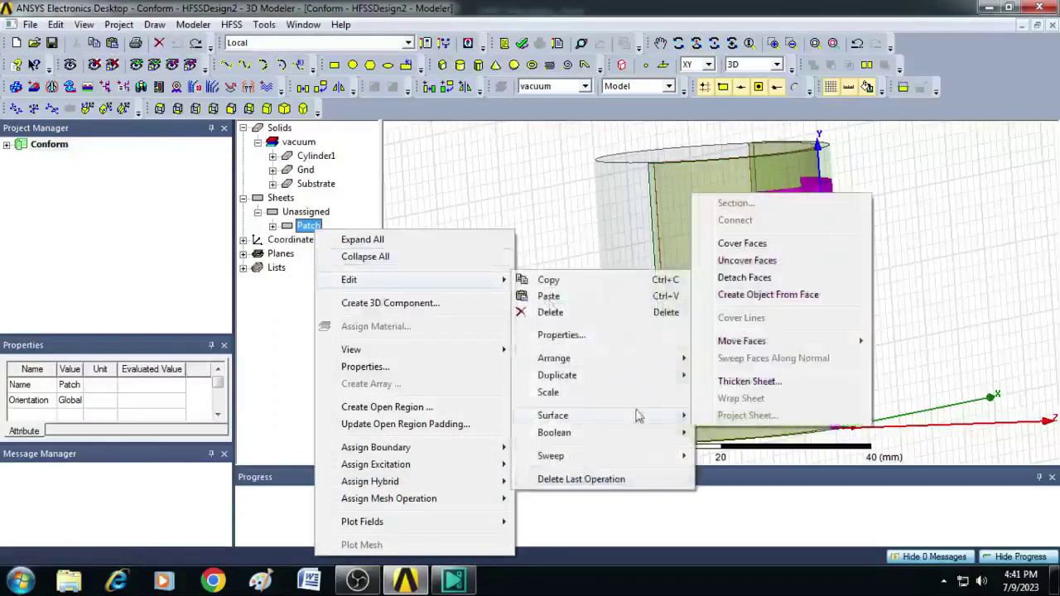
{"action": "left_click", "coordinate": [749, 382]}
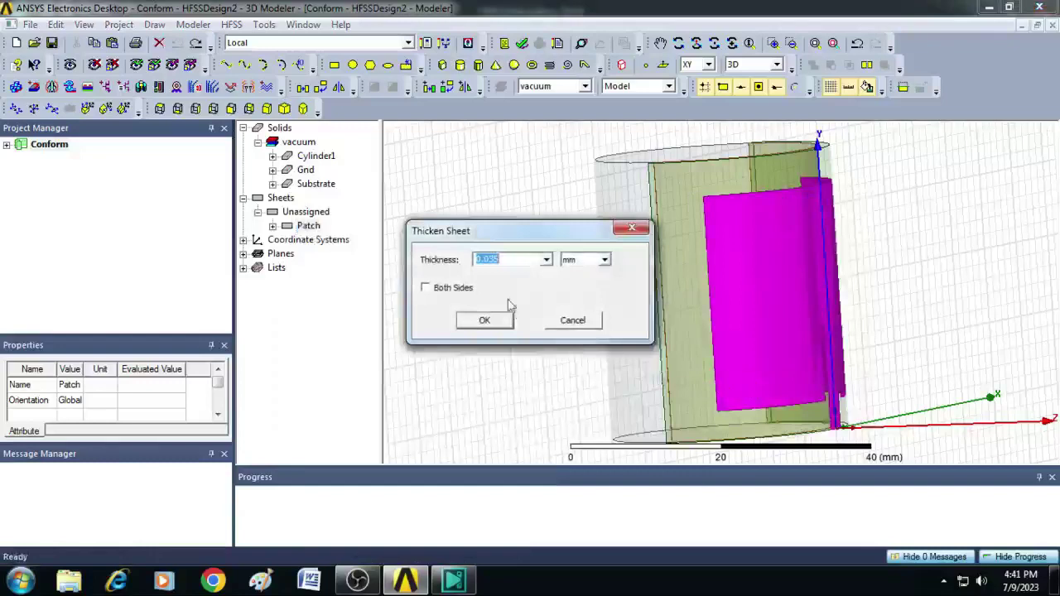
{"action": "left_click", "coordinate": [506, 261]}
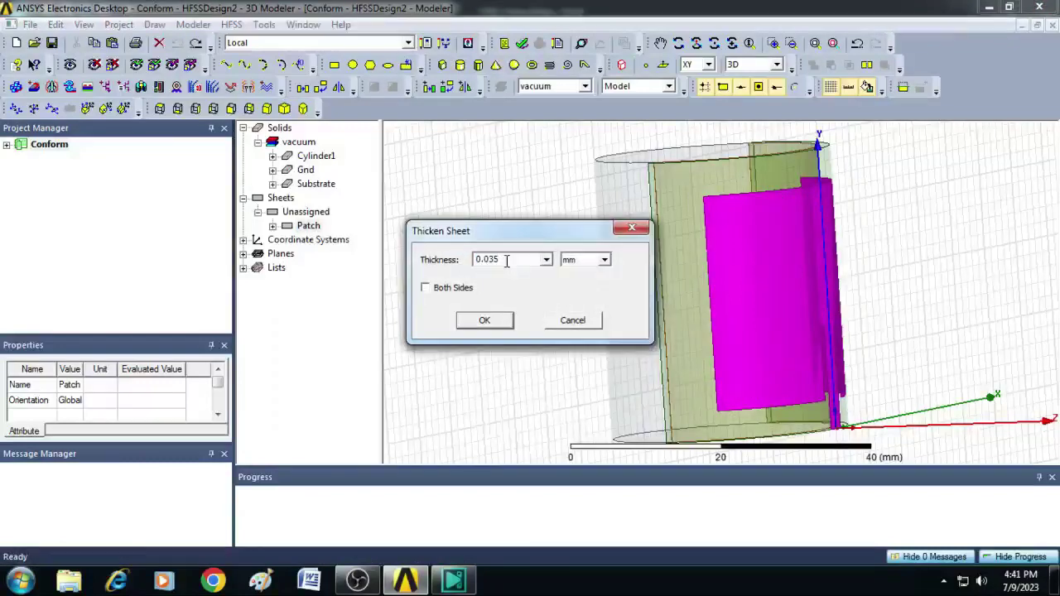
{"action": "left_click", "coordinate": [484, 321]}
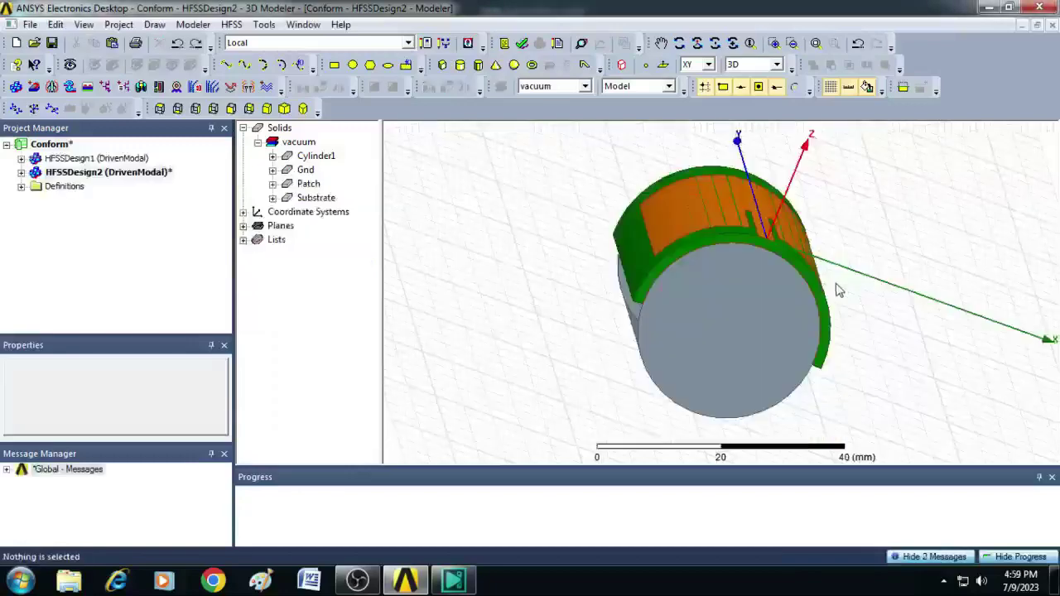
Create a line object from the short end edge of the patch's feed line at the coordinate origin
{"action": "scroll", "coordinate": [812, 227], "scroll_direction": "up", "scroll_amount": 10}
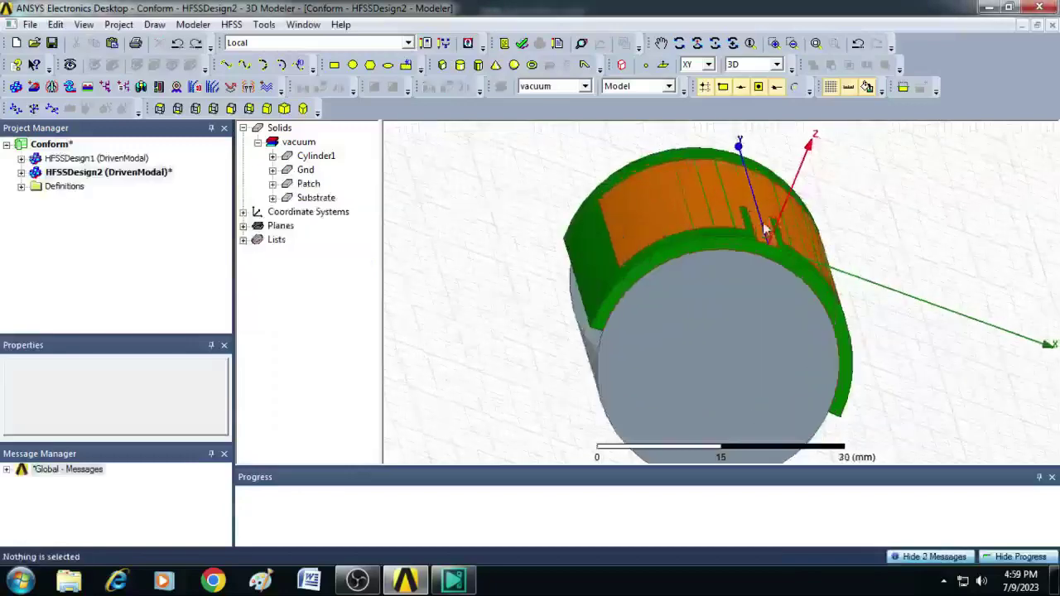
{"action": "scroll", "coordinate": [775, 234], "scroll_direction": "up", "scroll_amount": 4}
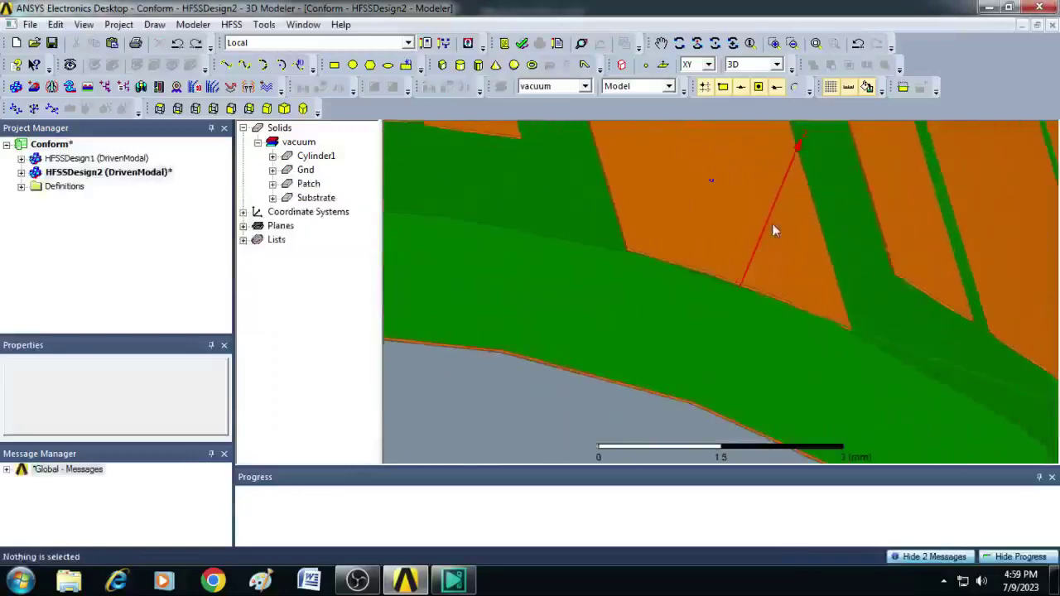
{"action": "left_click", "coordinate": [752, 292]}
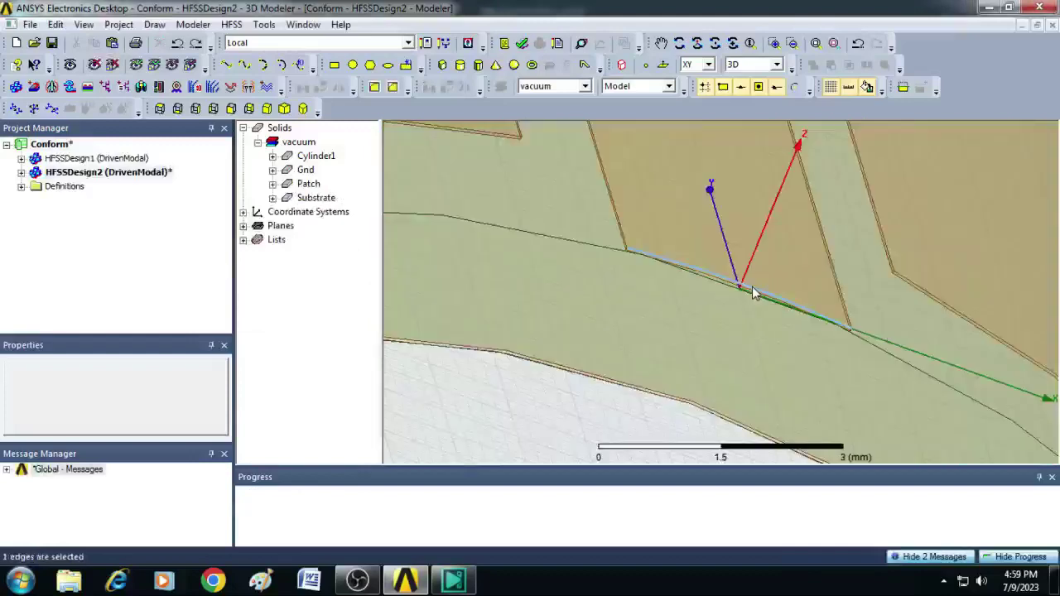
{"action": "left_click", "coordinate": [190, 25]}
{"action": "mouse_move", "coordinate": [234, 313]}
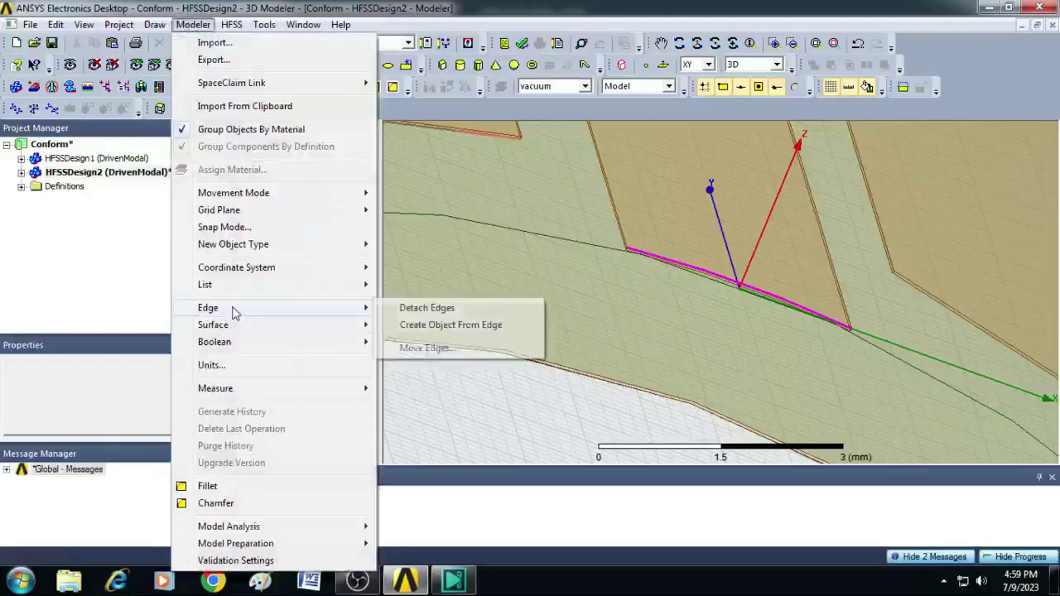
{"action": "left_click", "coordinate": [450, 327]}
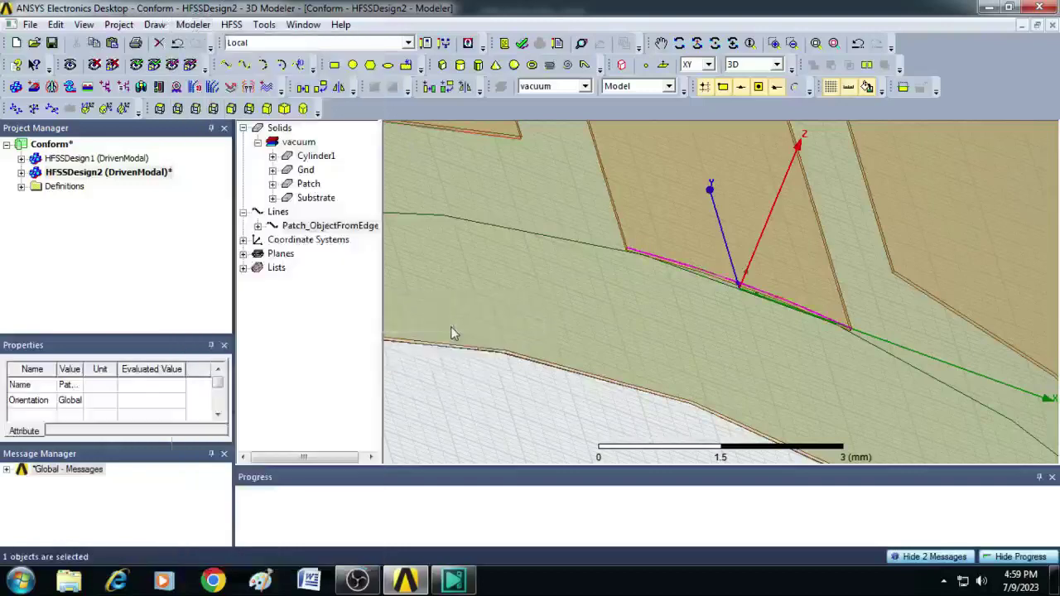
Duplicate the feed-edge line along a vector 1.67 mm in the negative Z direction, for a total number of 2
{"action": "right_click", "coordinate": [323, 230]}
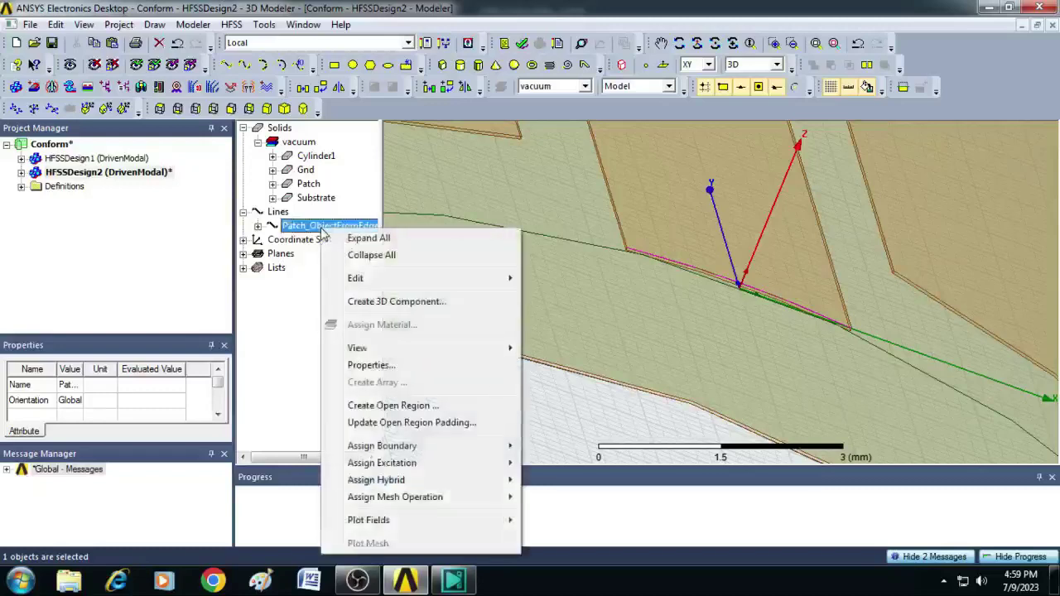
{"action": "mouse_move", "coordinate": [369, 279]}
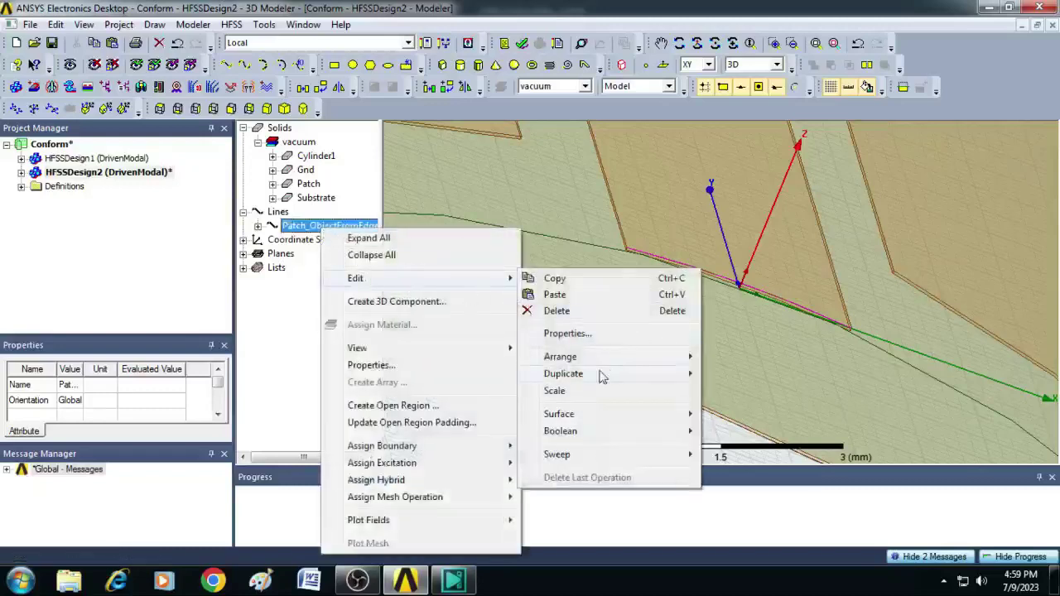
{"action": "mouse_move", "coordinate": [603, 375]}
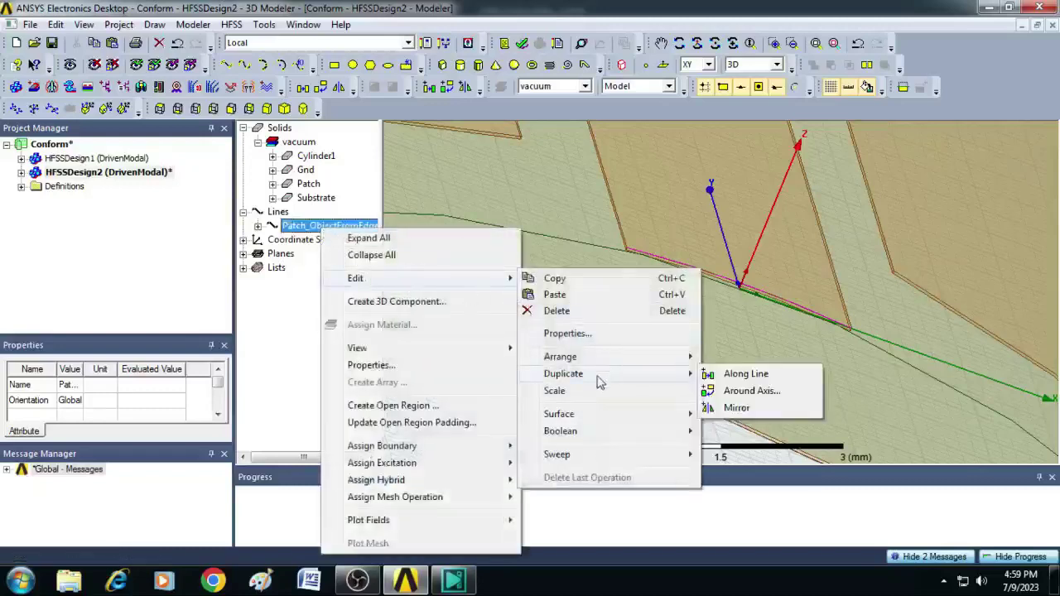
{"action": "left_click", "coordinate": [749, 376]}
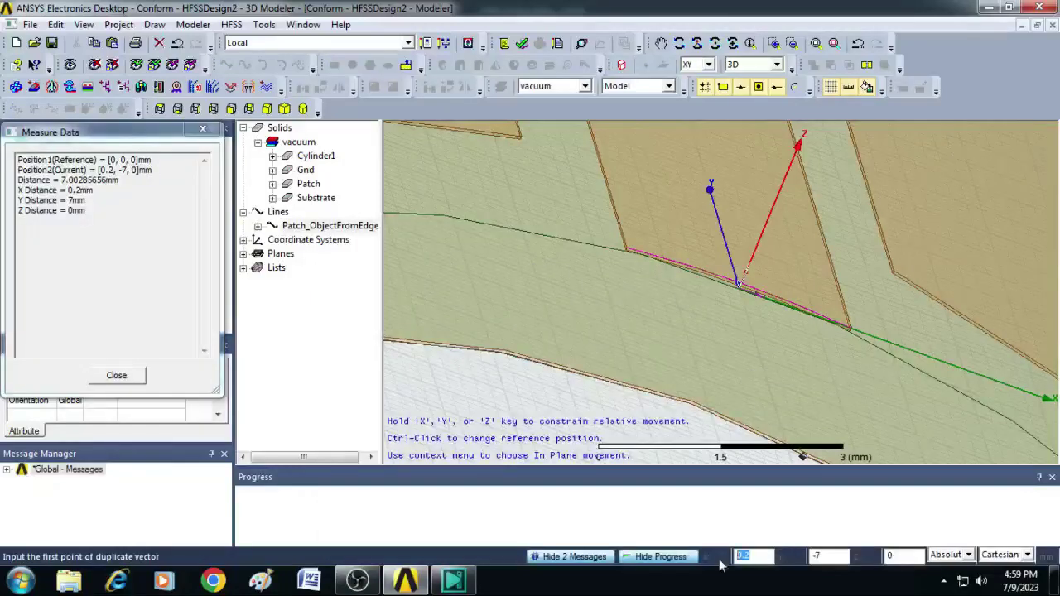
{"action": "type", "text": "0"}
{"action": "key", "text": "Tab"}
{"action": "type", "text": "0"}
{"action": "key", "text": "Tab"}
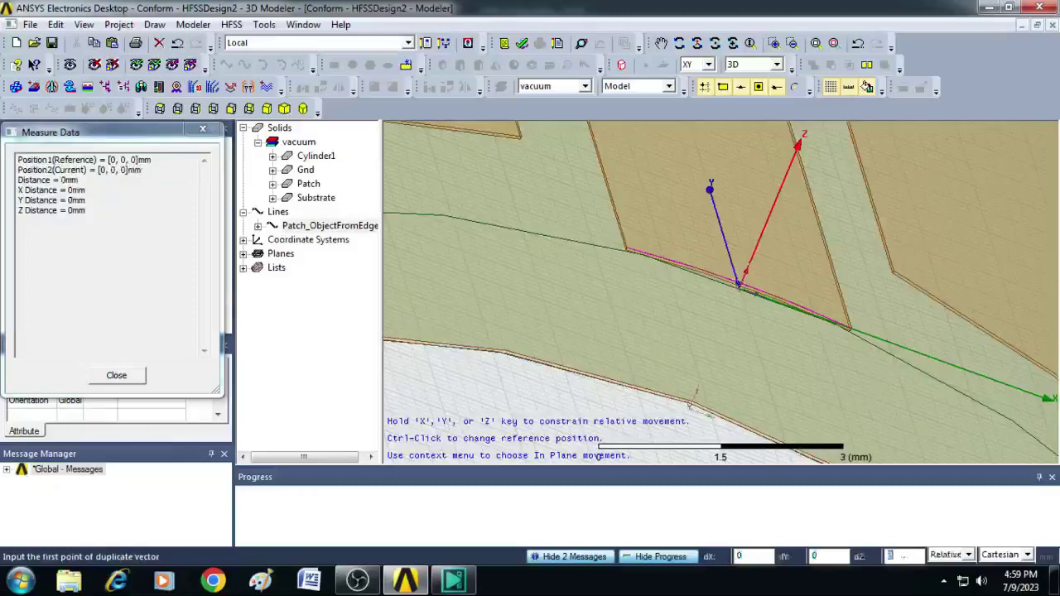
{"action": "key", "text": "Return"}
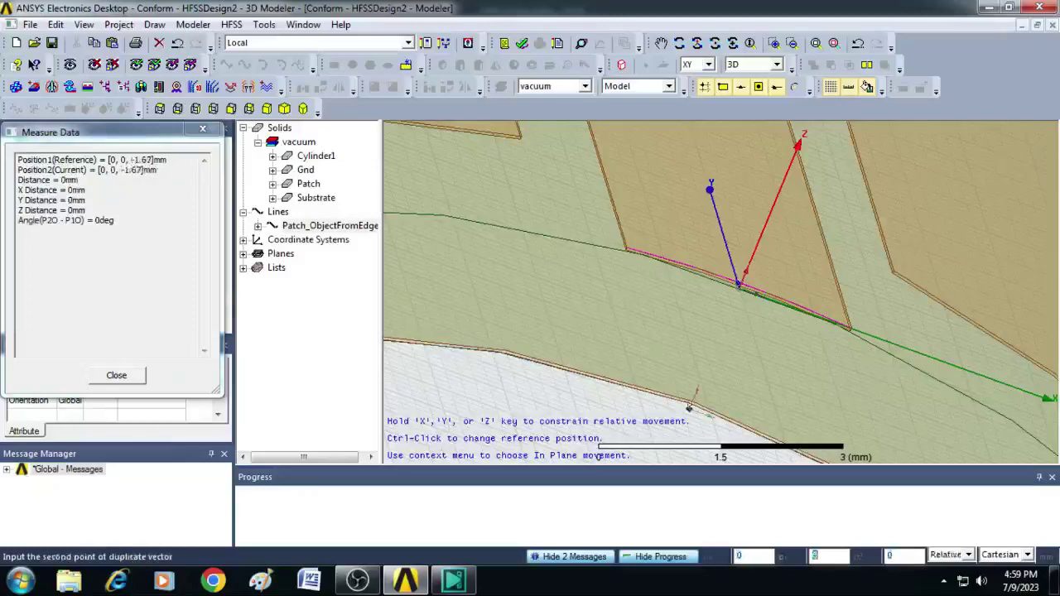
{"action": "type", "text": "-"}
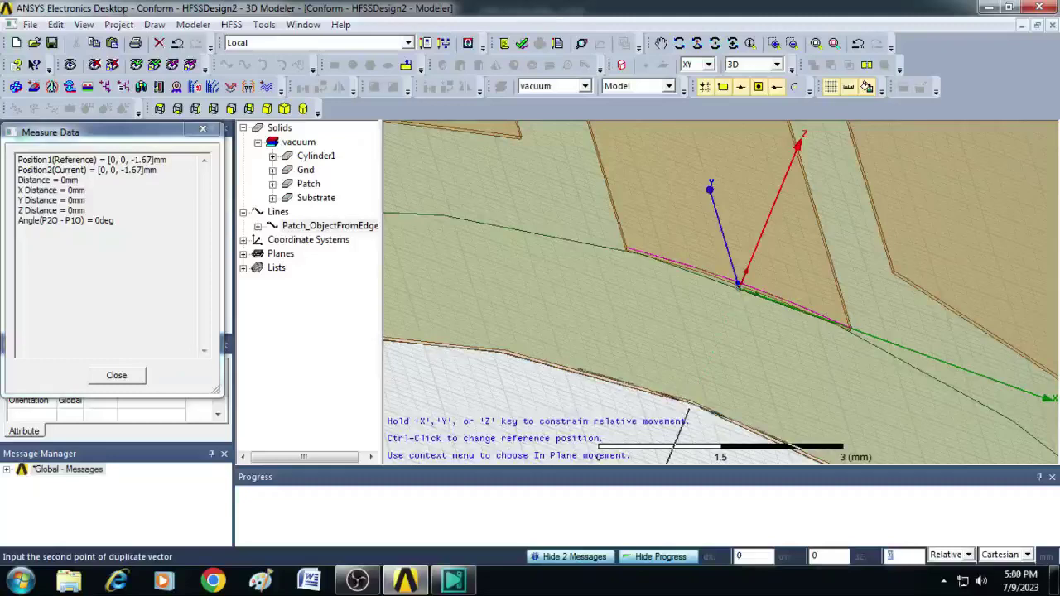
{"action": "key", "text": "Return"}
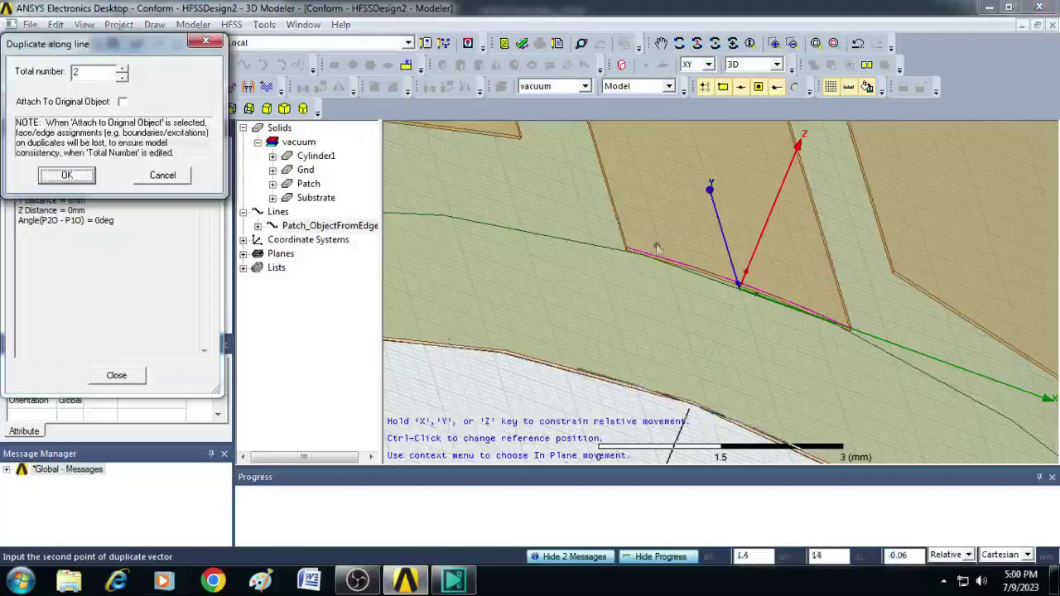
{"action": "left_click", "coordinate": [68, 175]}
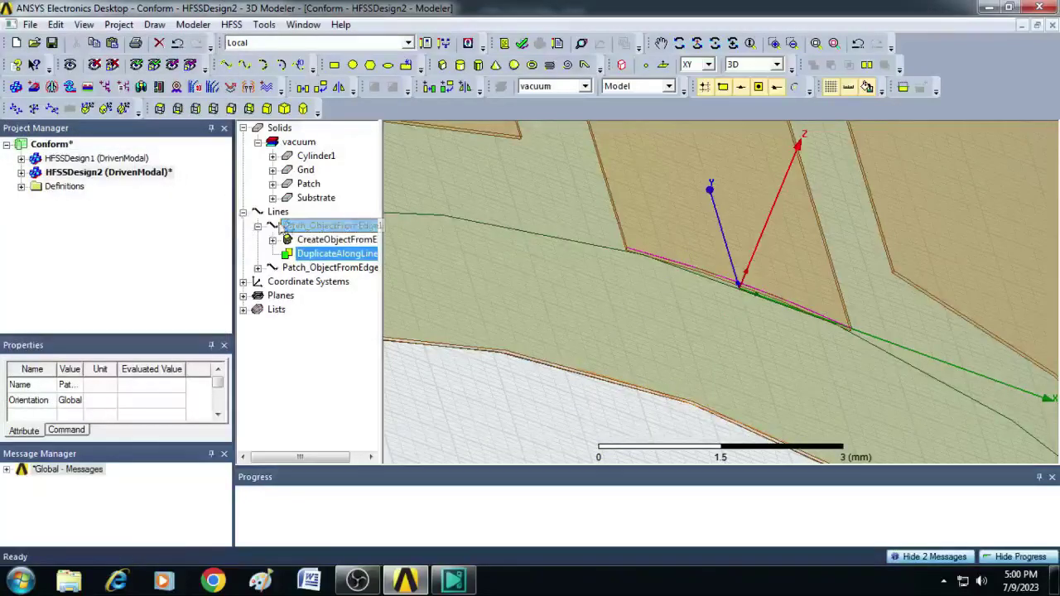
Connect the original feed-edge line and its duplicate into a single sheet between the patch feed and the ground
{"action": "left_click", "coordinate": [259, 227]}
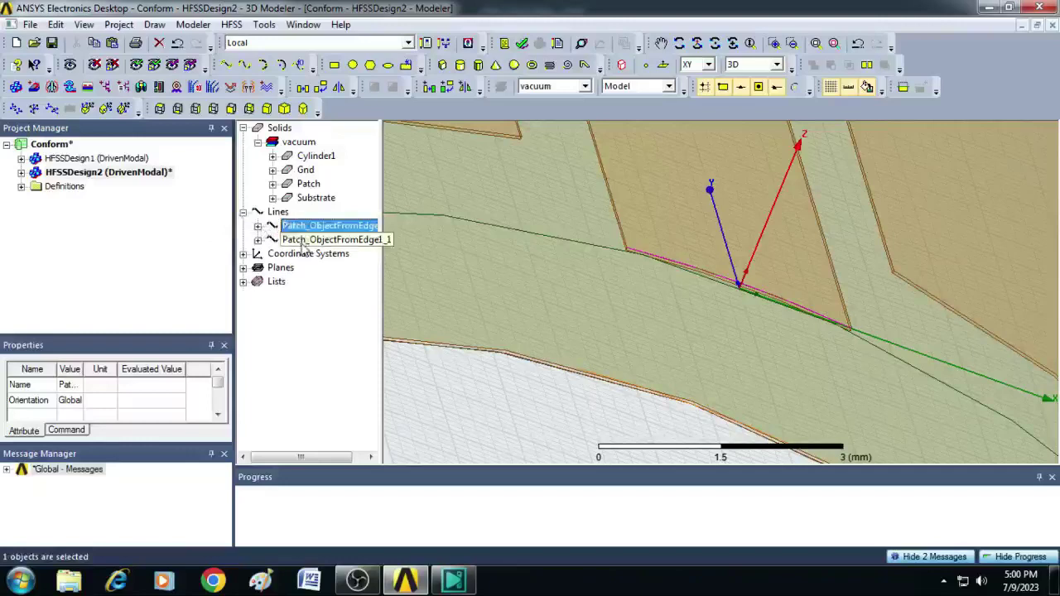
{"action": "left_click", "coordinate": [305, 242], "text": "ctrl"}
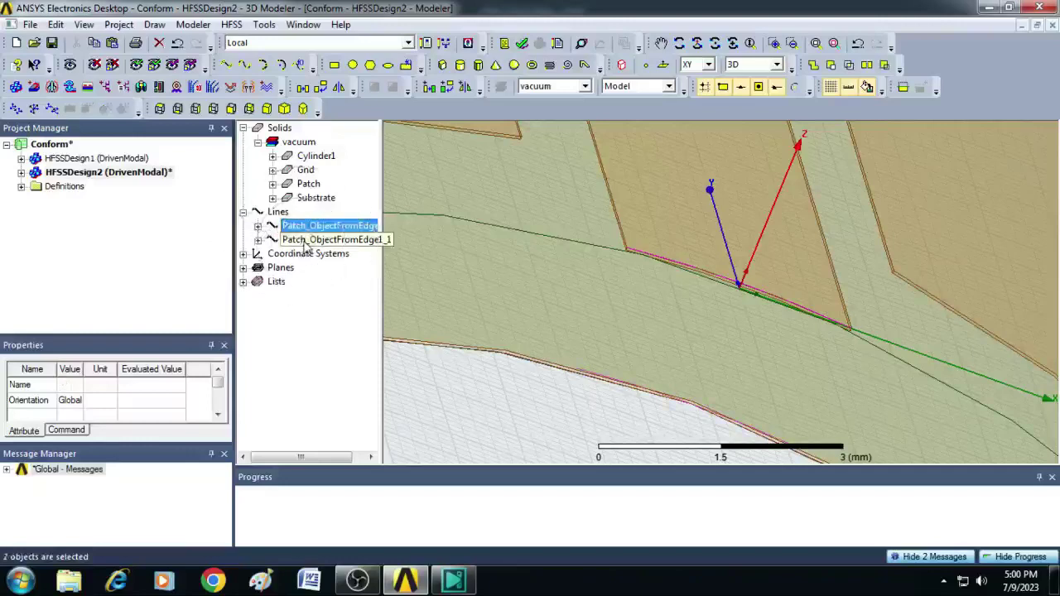
{"action": "right_click", "coordinate": [307, 246]}
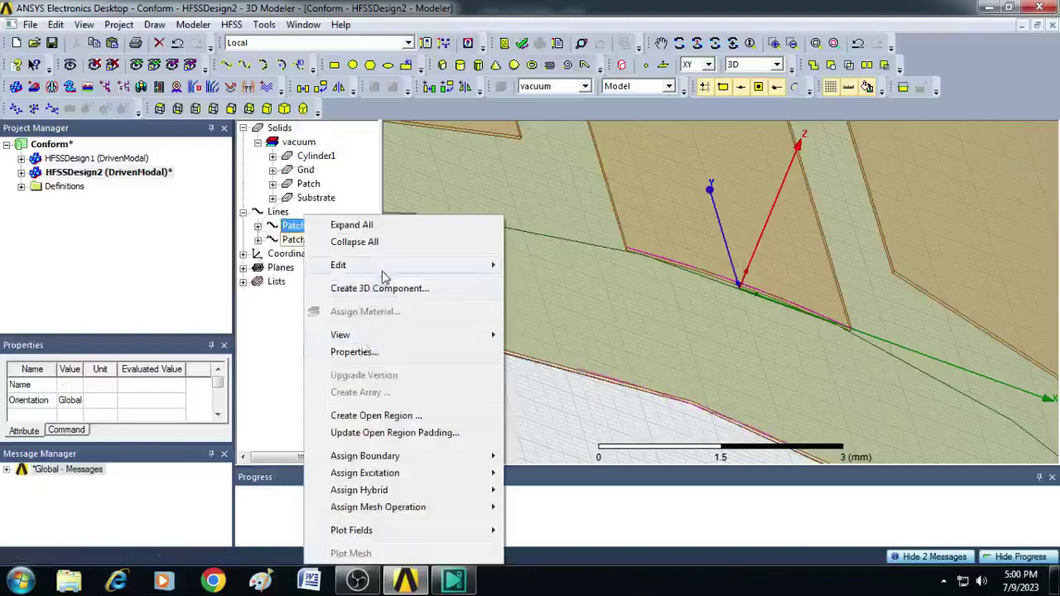
{"action": "mouse_move", "coordinate": [440, 271]}
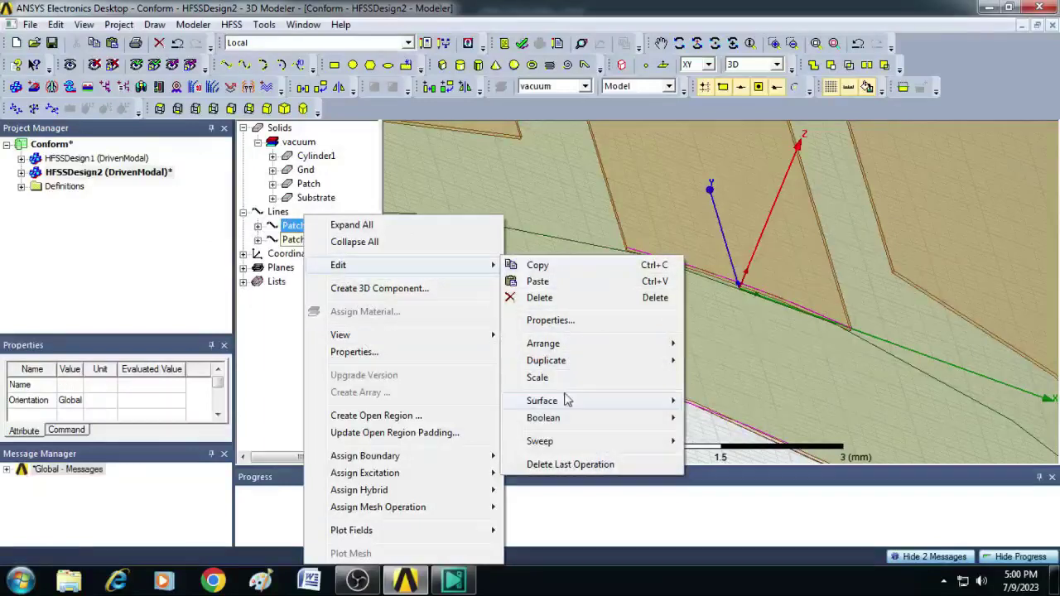
{"action": "mouse_move", "coordinate": [584, 404]}
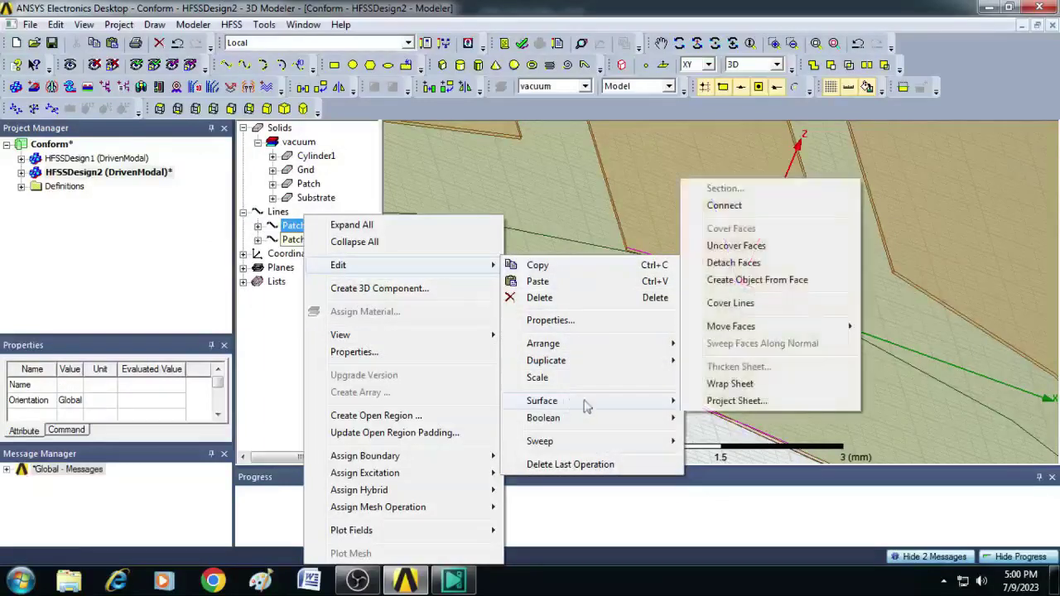
{"action": "left_click", "coordinate": [743, 213]}
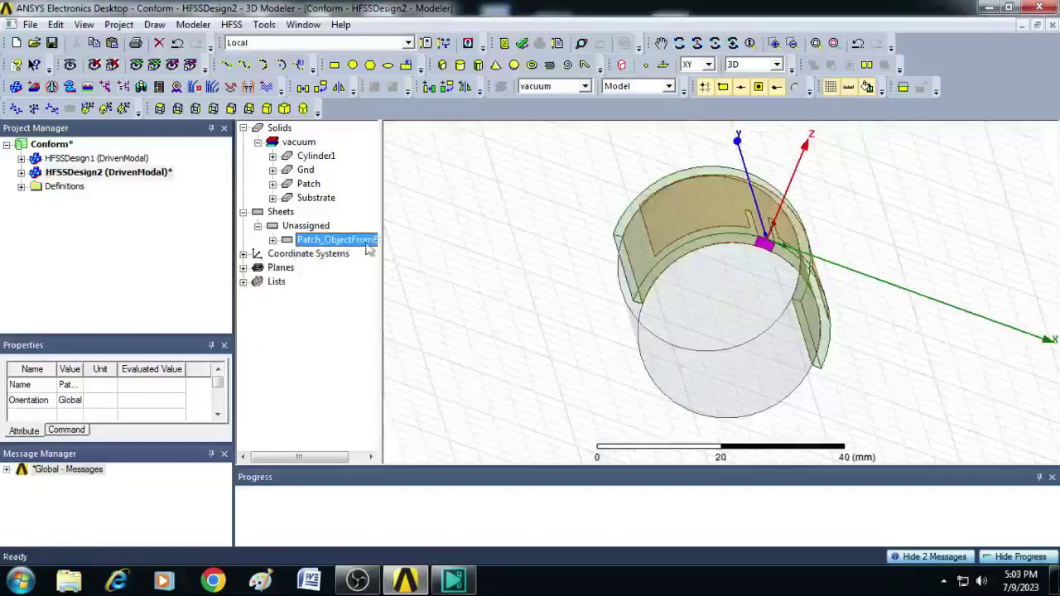
Assign a 50 ohm lumped port to the connecting sheet, with an integration line from the ground edge's midpoint to the feed edge's midpoint
{"action": "right_click", "coordinate": [366, 241]}
{"action": "mouse_move", "coordinate": [445, 477]}
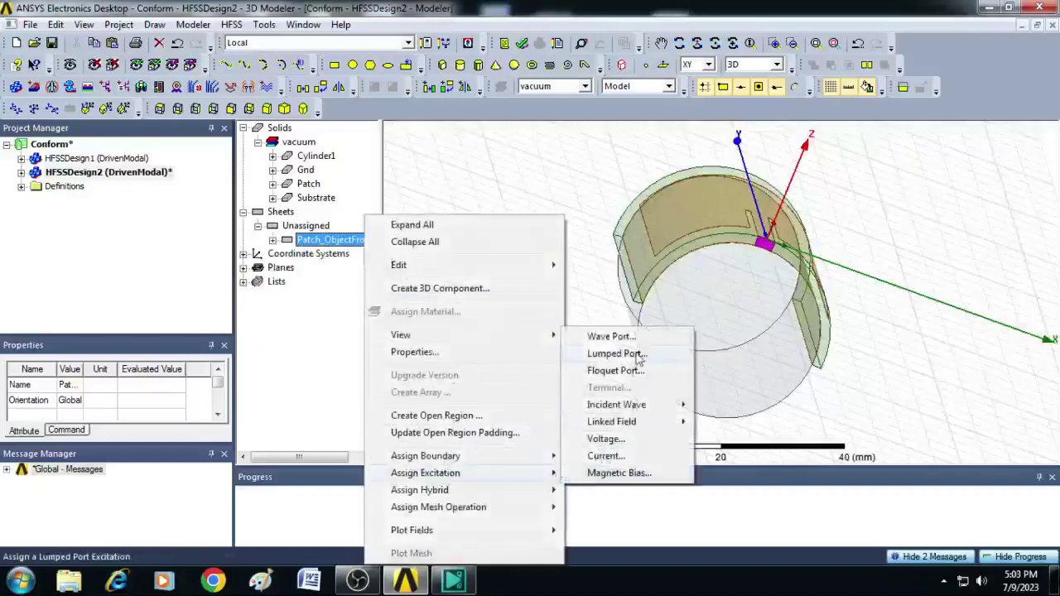
{"action": "left_click", "coordinate": [617, 354]}
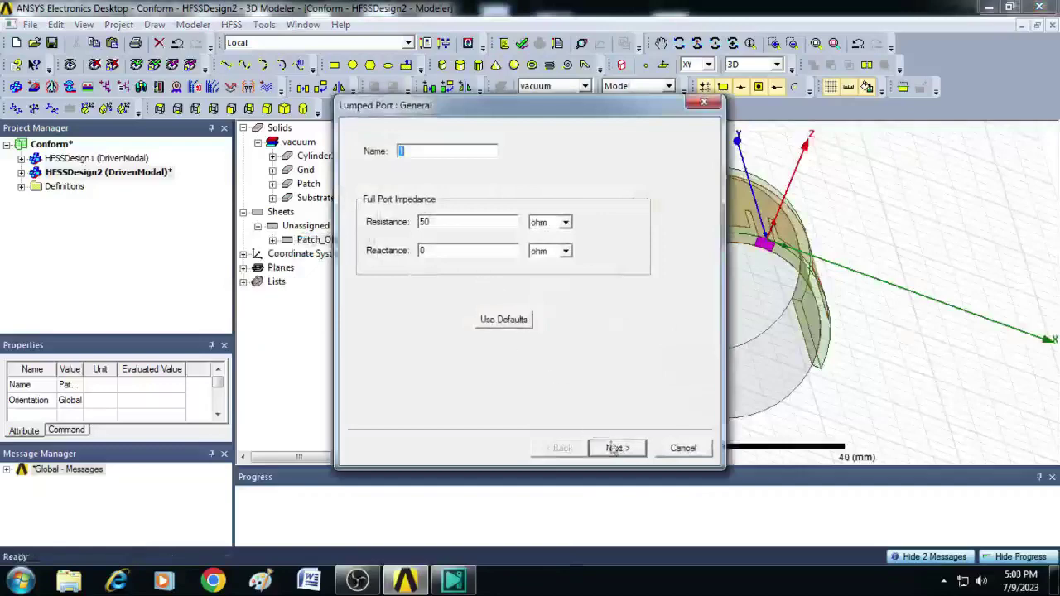
{"action": "left_click", "coordinate": [616, 448]}
{"action": "left_click", "coordinate": [491, 185]}
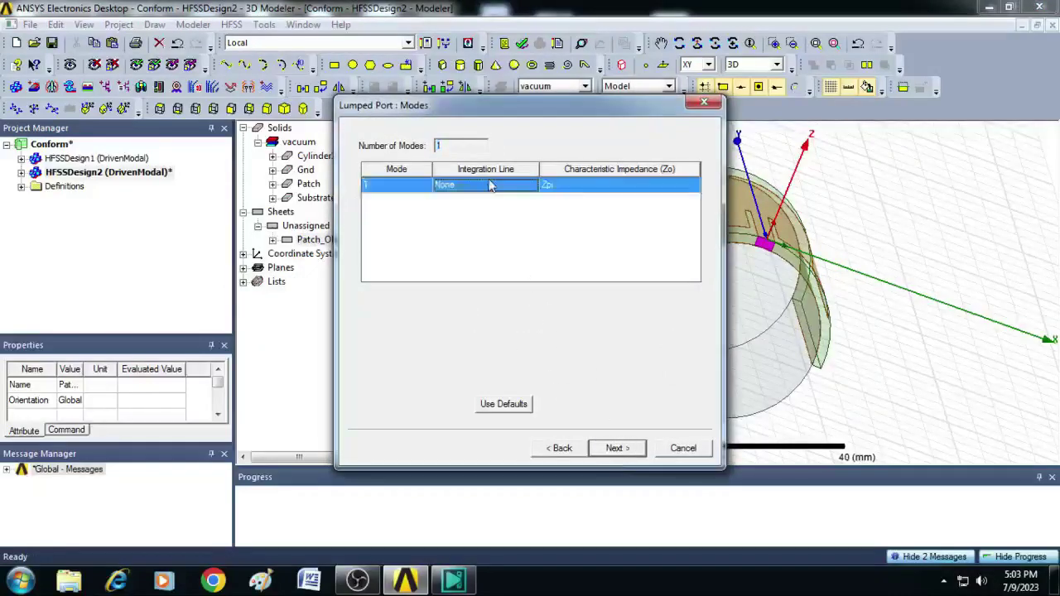
{"action": "left_click", "coordinate": [485, 192]}
{"action": "left_click", "coordinate": [486, 208]}
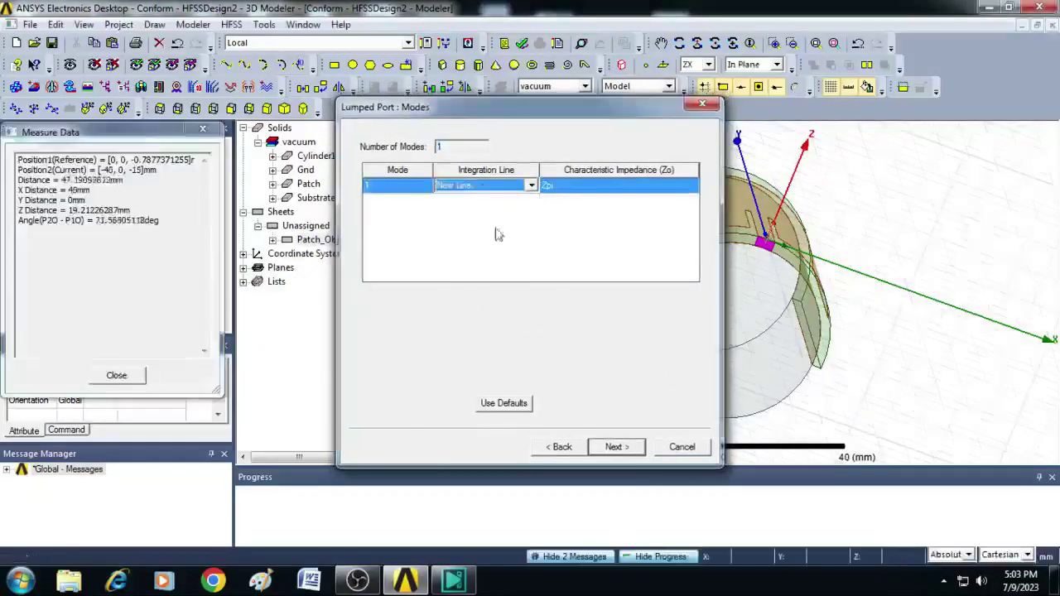
{"action": "scroll", "coordinate": [745, 241], "scroll_direction": "up", "scroll_amount": 5}
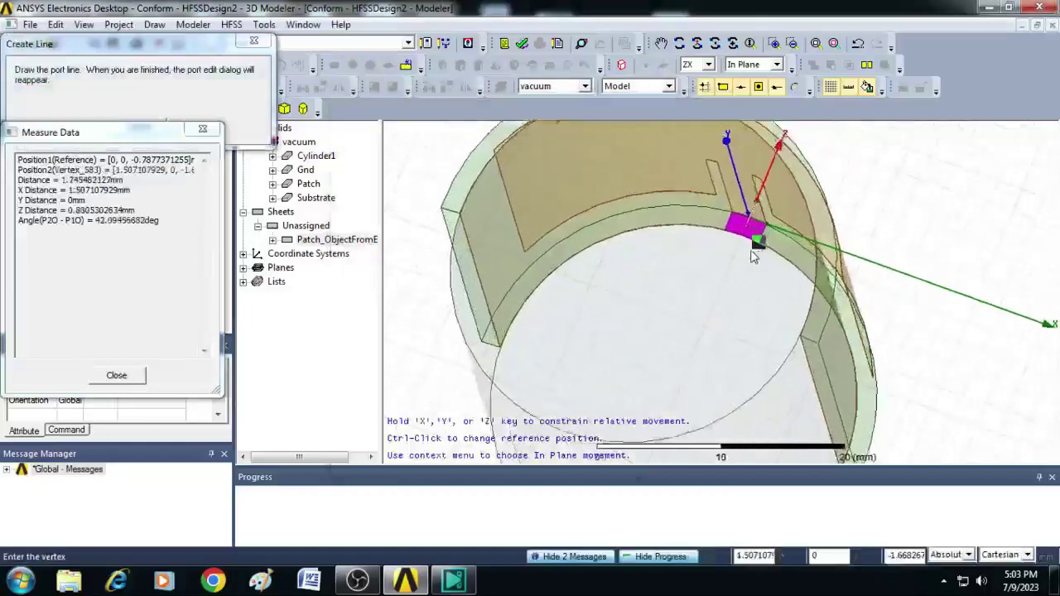
{"action": "left_click", "coordinate": [745, 237]}
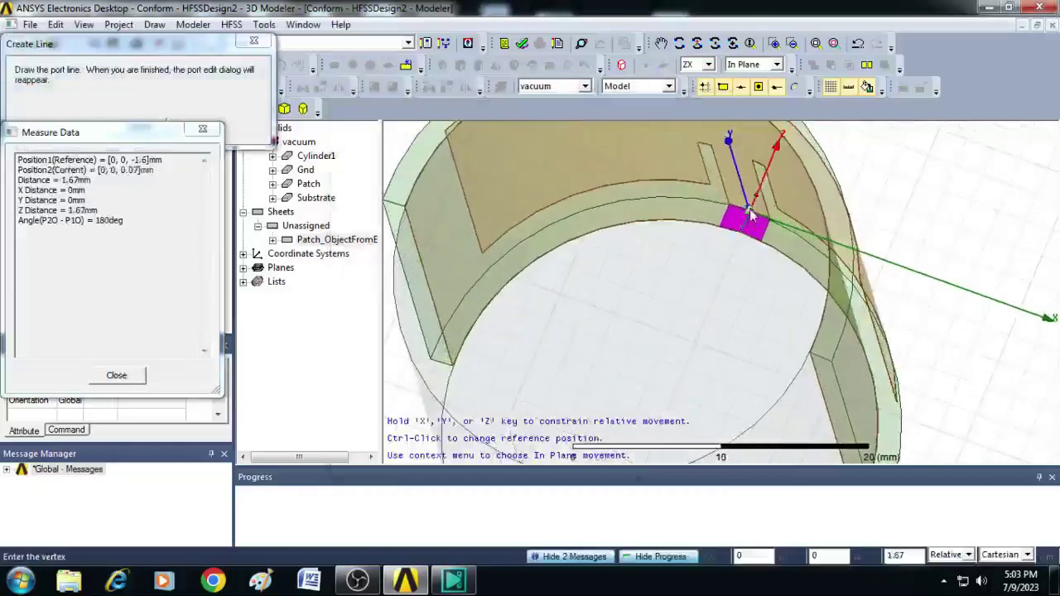
{"action": "left_click", "coordinate": [754, 218]}
{"action": "left_click", "coordinate": [617, 448]}
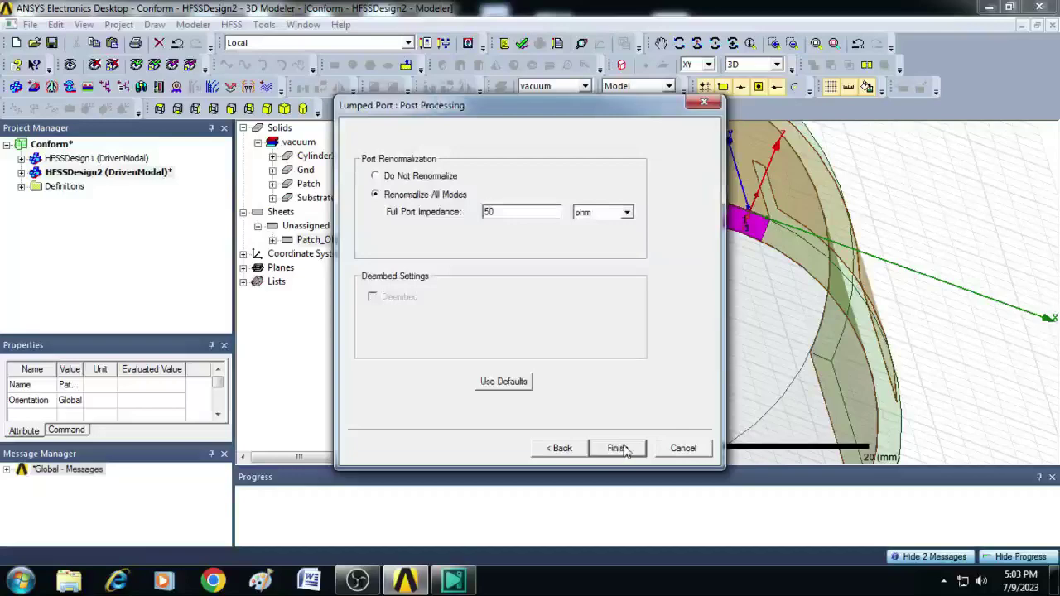
{"action": "left_click", "coordinate": [627, 448]}
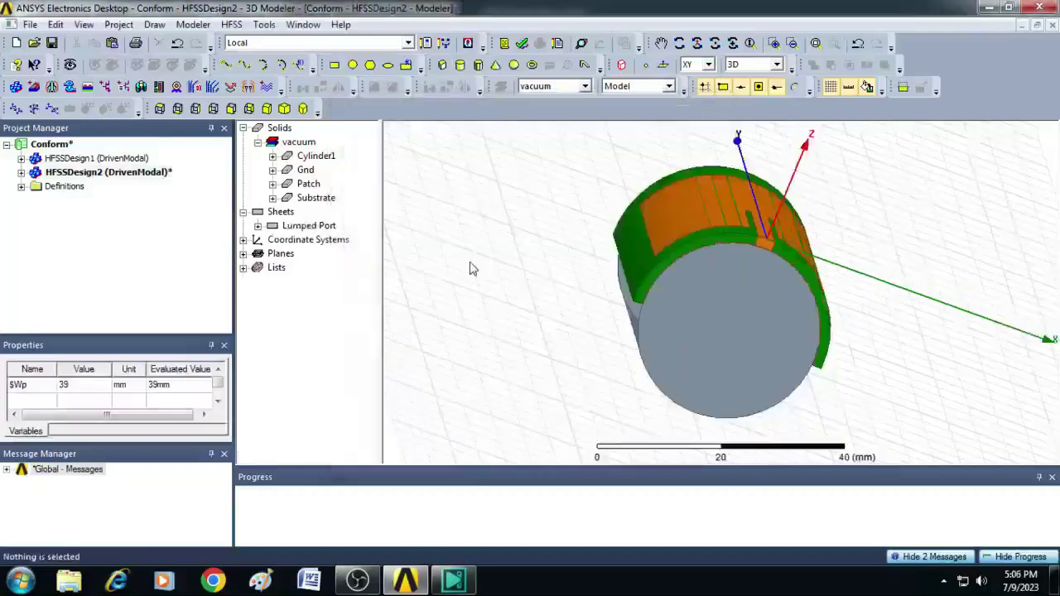
Assign a Perfect E boundary to the Gnd and Patch solids together
{"action": "left_click", "coordinate": [305, 169]}
{"action": "left_click", "coordinate": [308, 184], "text": "ctrl"}
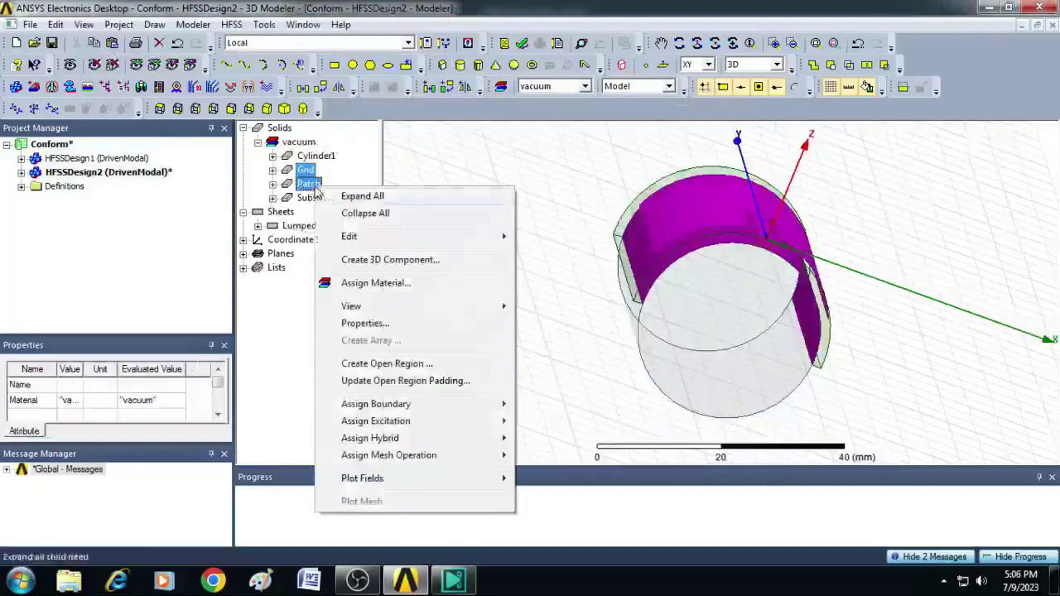
{"action": "right_click", "coordinate": [315, 187]}
{"action": "mouse_move", "coordinate": [401, 411]}
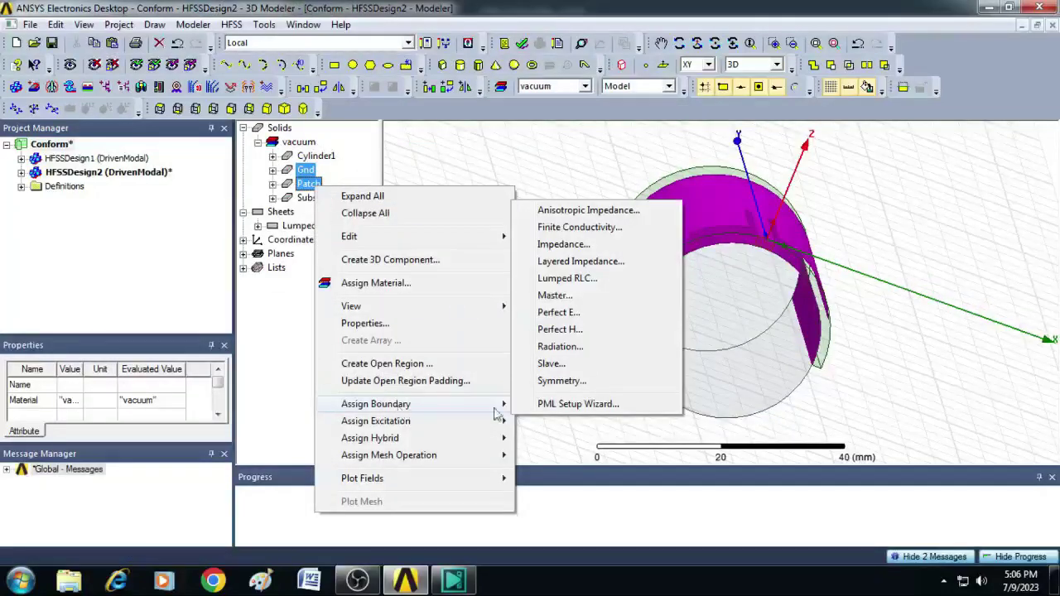
{"action": "left_click", "coordinate": [578, 314]}
{"action": "left_click", "coordinate": [481, 409]}
{"action": "left_click", "coordinate": [502, 219]}
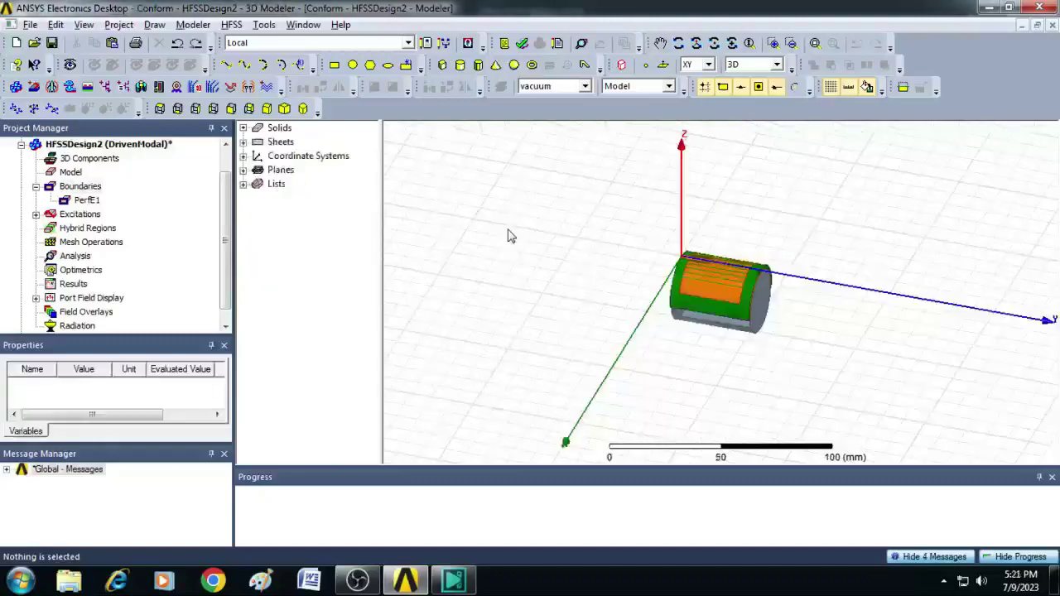
Create an open region with a Radiation boundary around the antenna, changing the default operating frequency
{"action": "right_click", "coordinate": [560, 211]}
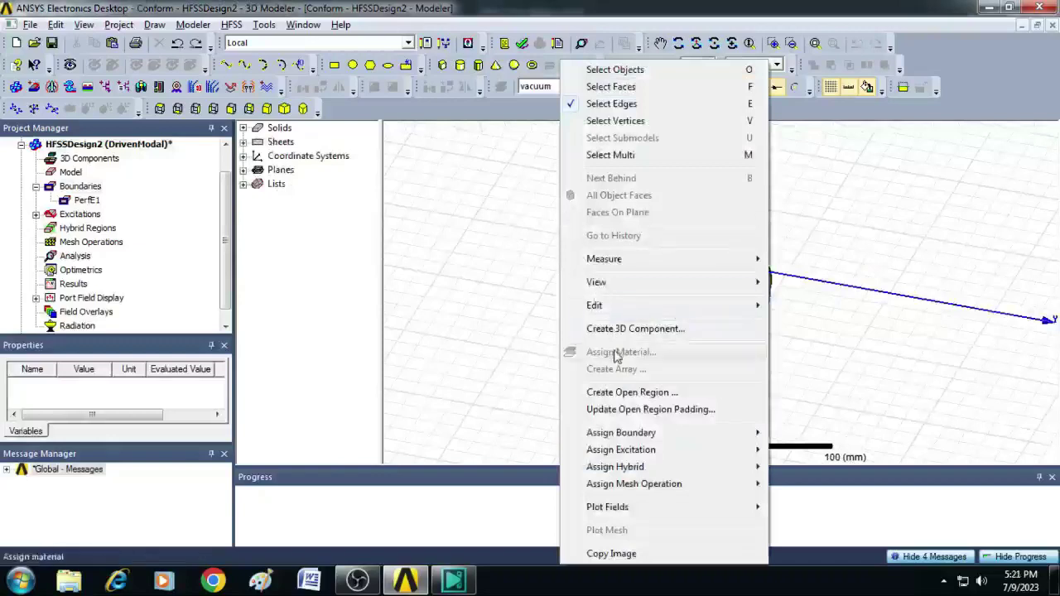
{"action": "left_click", "coordinate": [617, 394]}
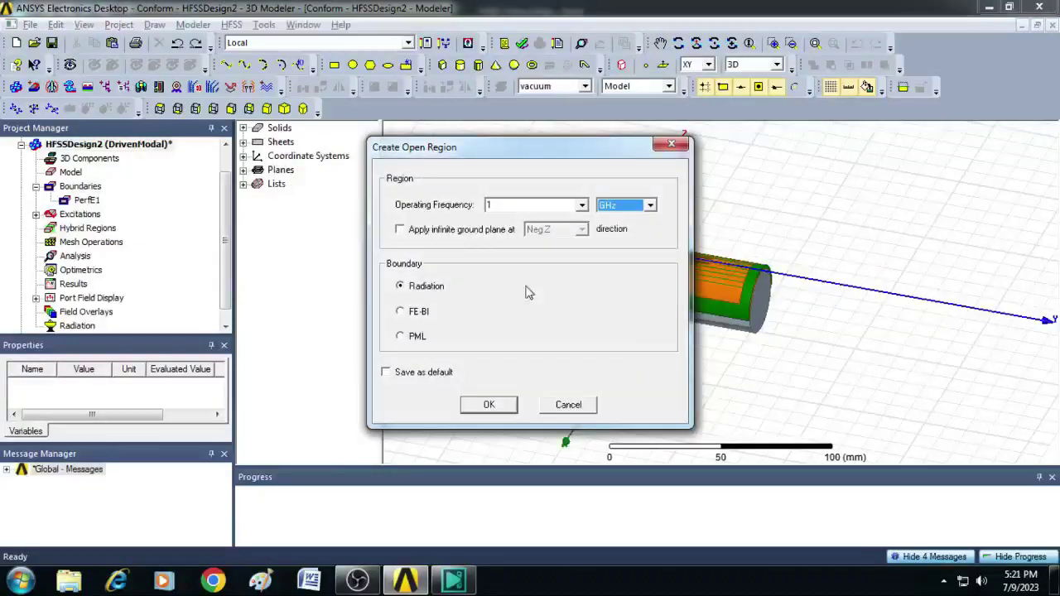
{"action": "double_click", "coordinate": [497, 206]}
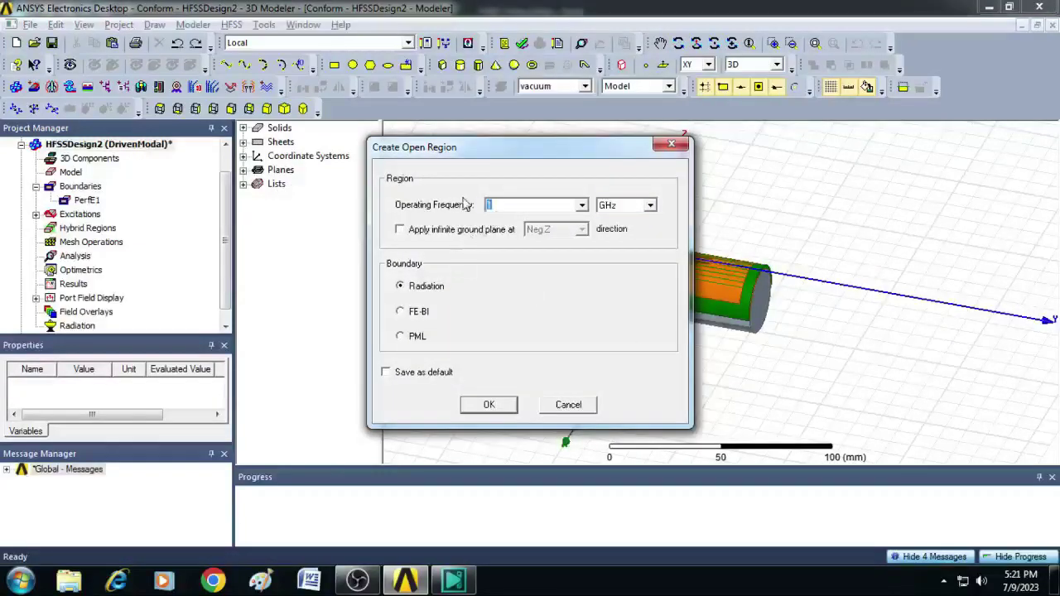
{"action": "left_click", "coordinate": [485, 405]}
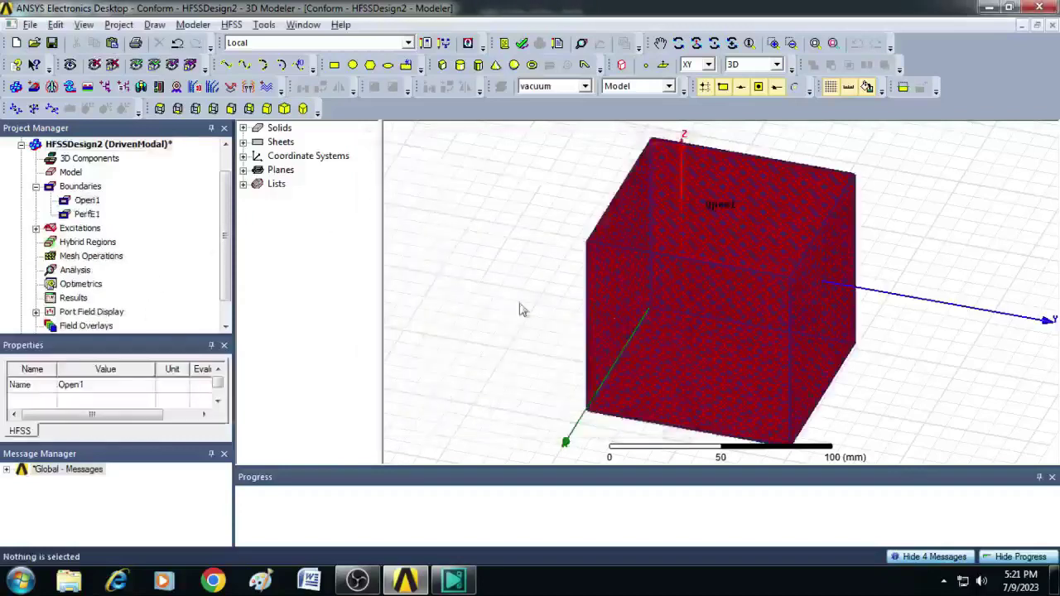
{"action": "left_click", "coordinate": [471, 265]}
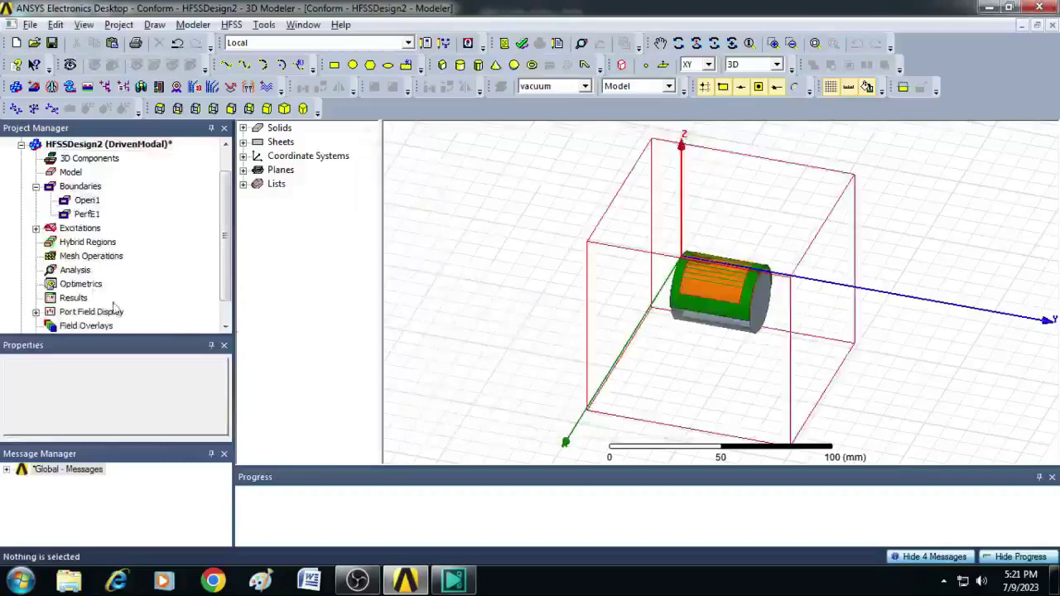
Add a solution setup named Setup1 with a solution frequency of 2.4 GHz
{"action": "right_click", "coordinate": [76, 271]}
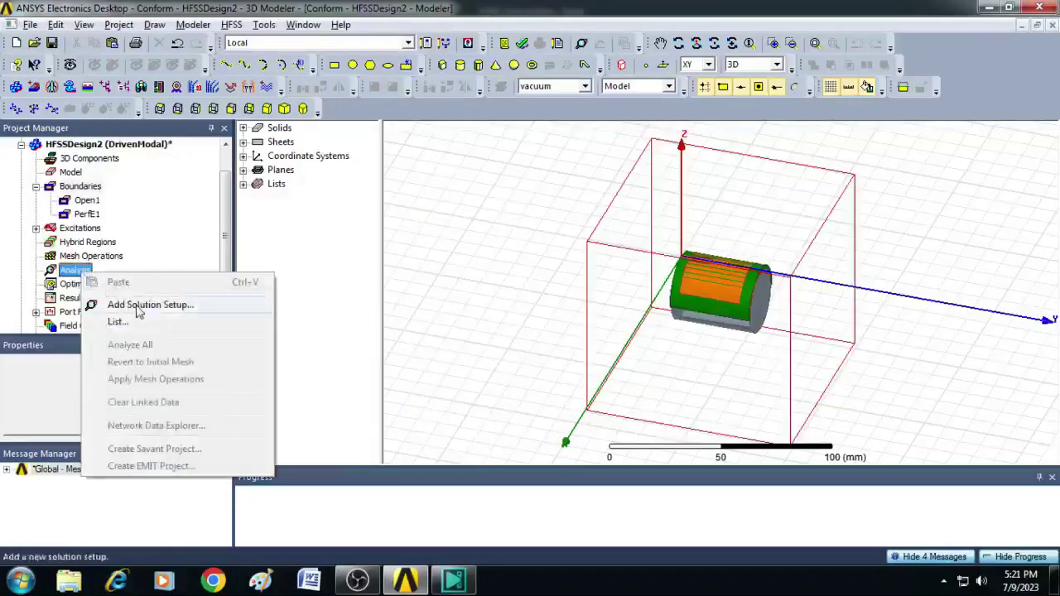
{"action": "left_click", "coordinate": [138, 306]}
{"action": "left_click_drag", "start_coordinate": [486, 159], "coordinate": [457, 157]}
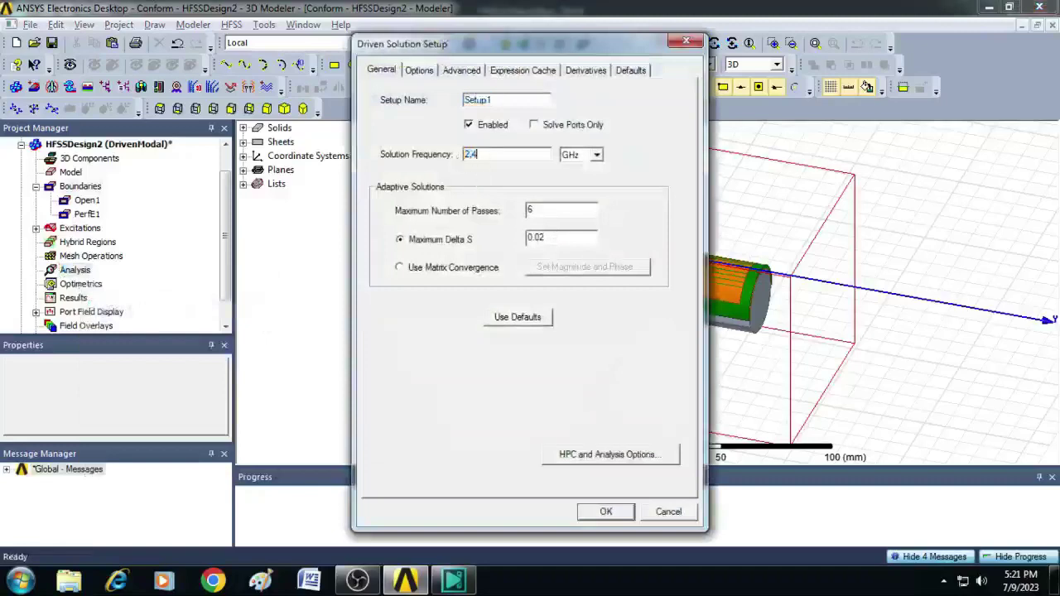
{"action": "type", "text": "2.4"}
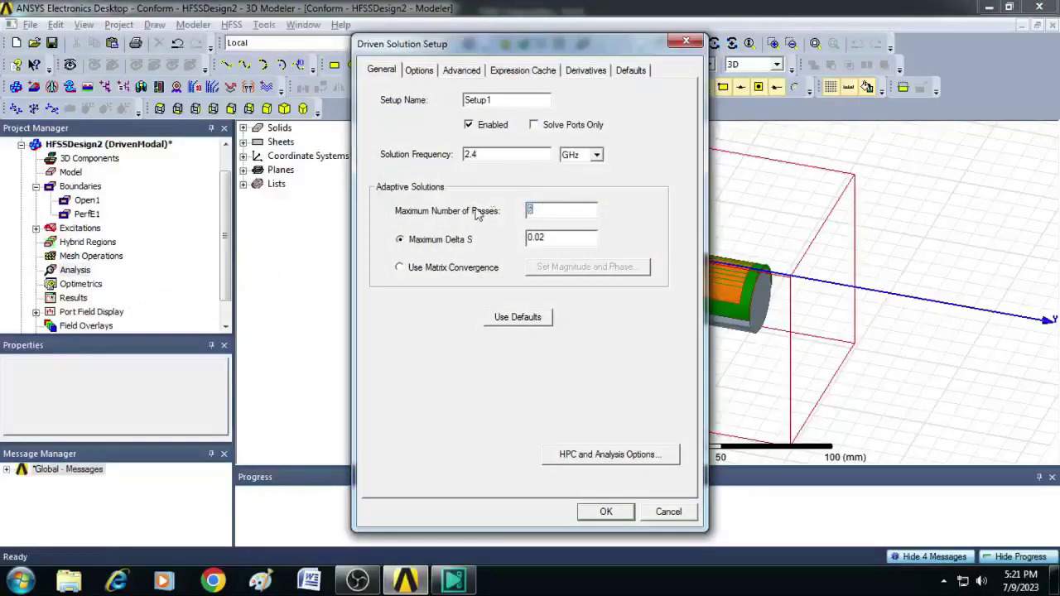
{"action": "left_click", "coordinate": [605, 511]}
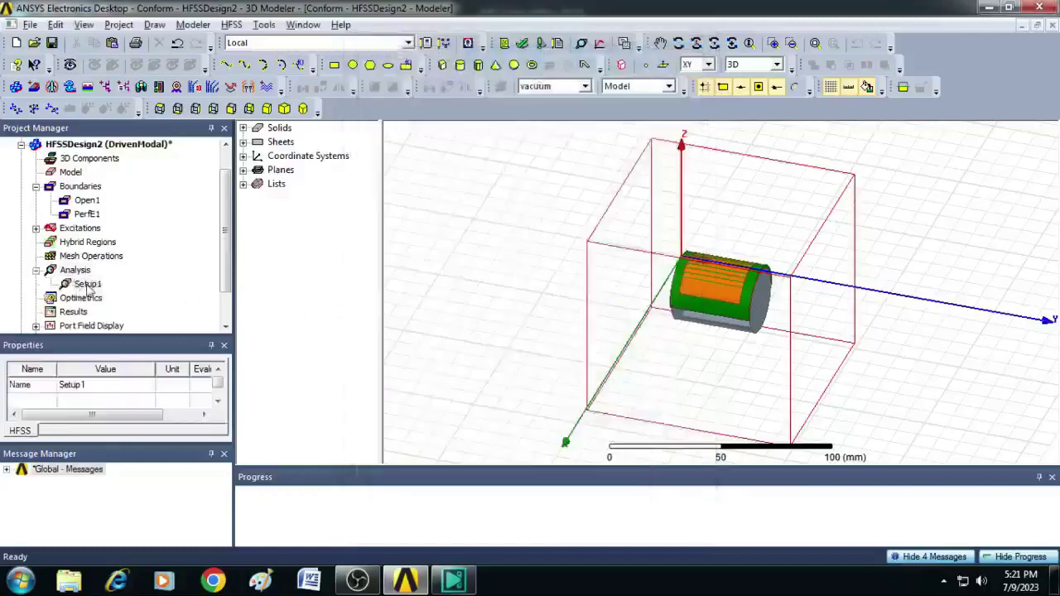
Add an interpolating frequency sweep to Setup1 with a linear count distribution from 2.2 GHz to 2.6 GHz and 201 points
{"action": "right_click", "coordinate": [89, 285]}
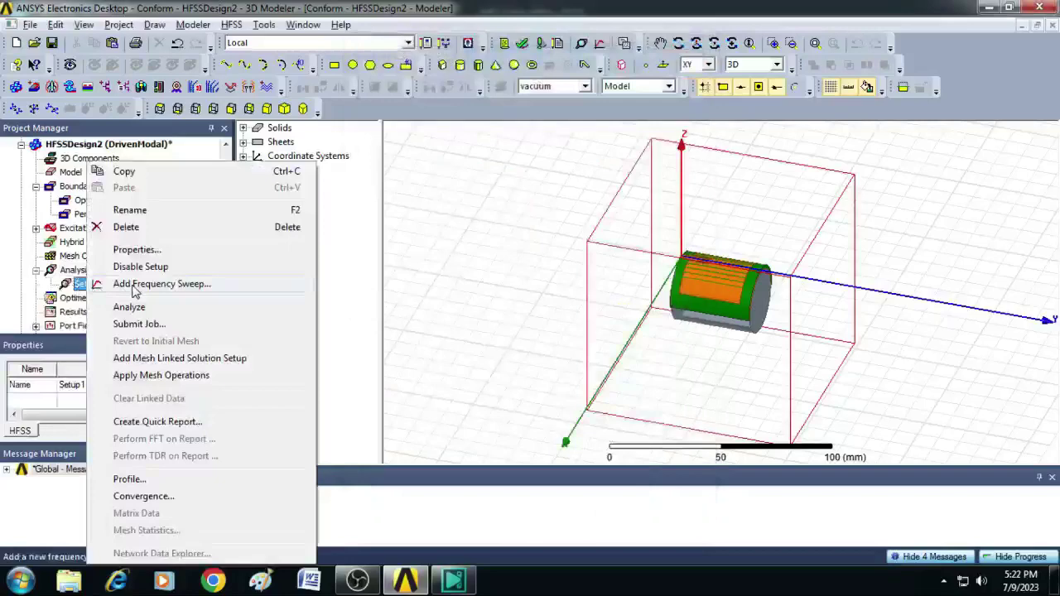
{"action": "left_click", "coordinate": [135, 285]}
{"action": "left_click", "coordinate": [163, 259]}
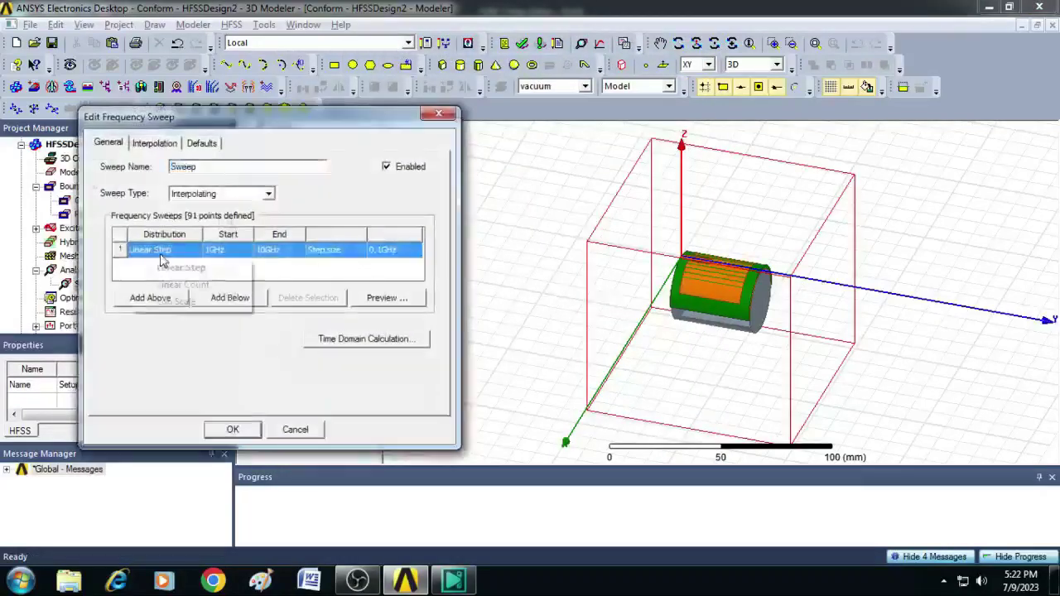
{"action": "left_click", "coordinate": [183, 285]}
{"action": "left_click", "coordinate": [224, 253]}
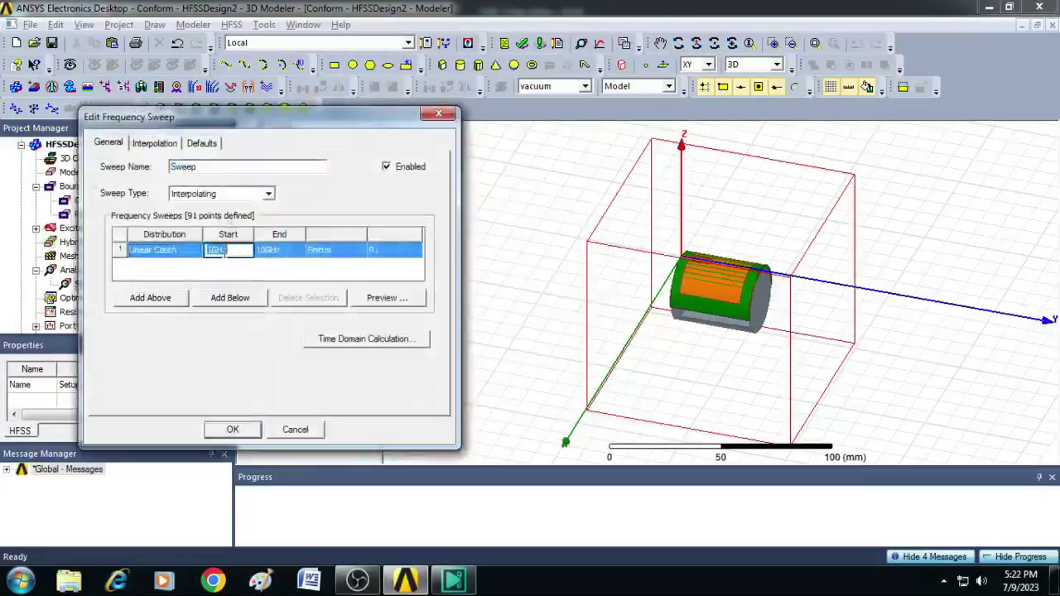
{"action": "type", "text": "2.2"}
{"action": "key", "text": "Tab"}
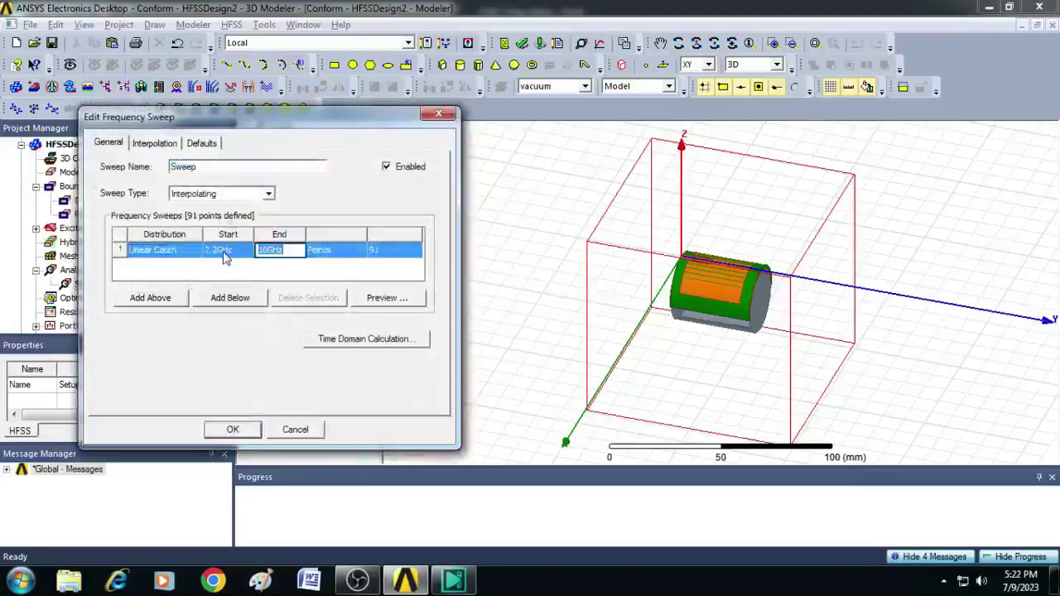
{"action": "type", "text": "2.6"}
{"action": "key", "text": "Tab"}
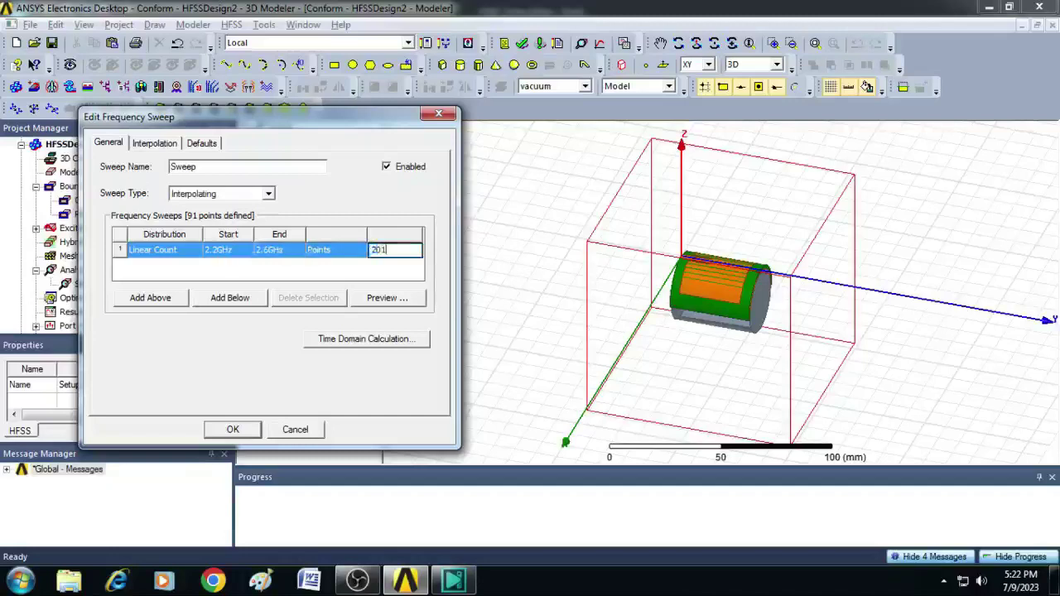
{"action": "left_click", "coordinate": [232, 429]}
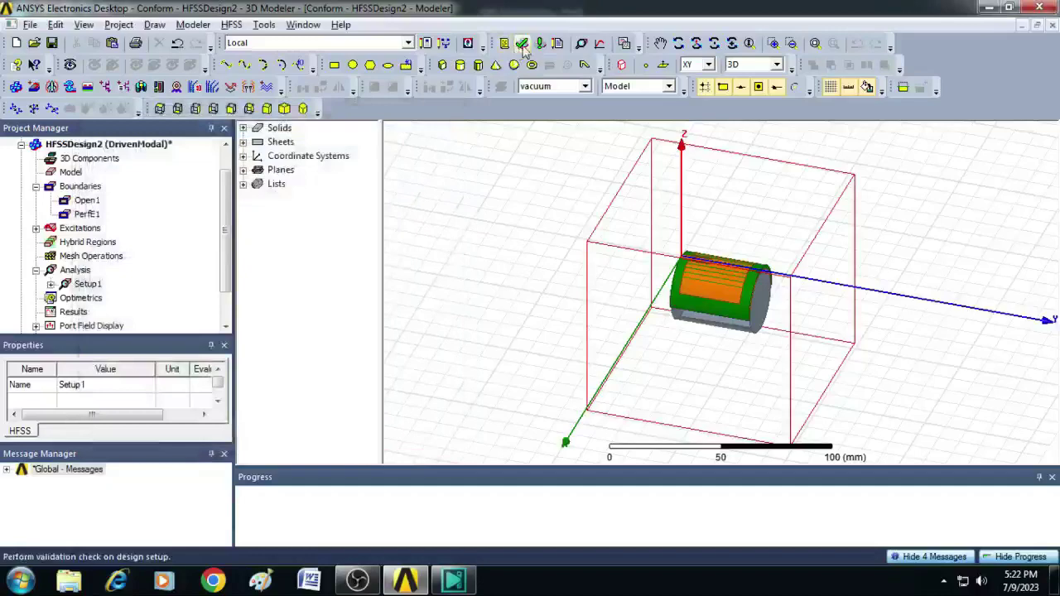
Run the validation check on the design and analyze all of its setups
{"action": "left_click", "coordinate": [522, 44]}
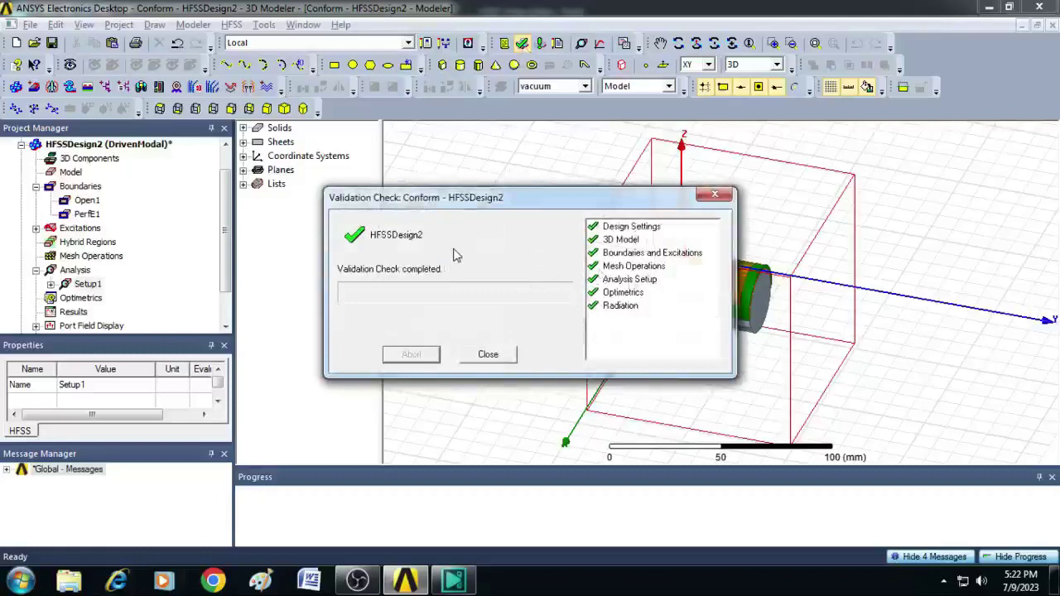
{"action": "left_click", "coordinate": [498, 356]}
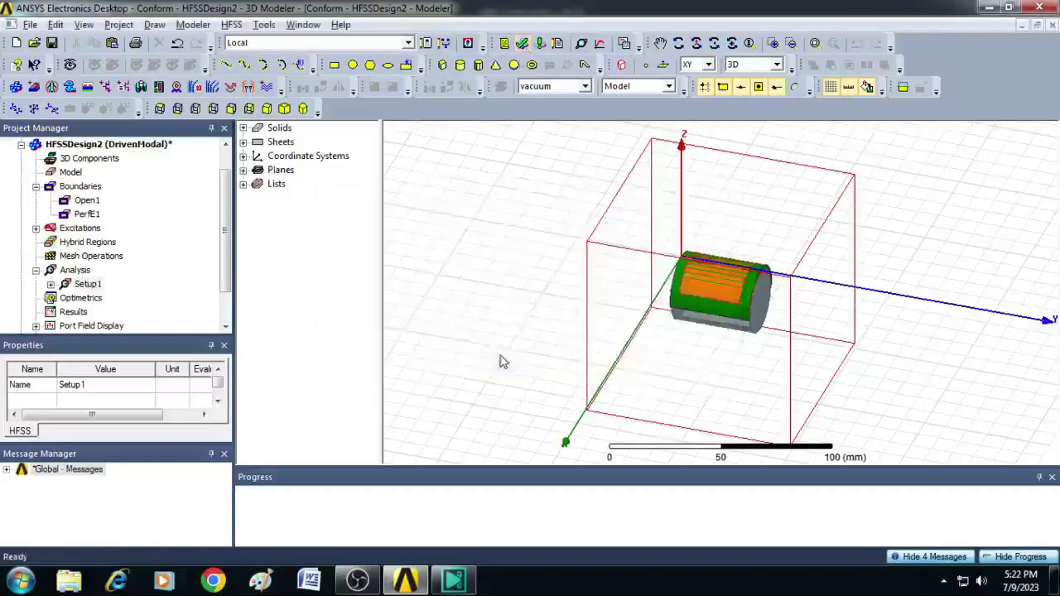
{"action": "left_click", "coordinate": [540, 44]}
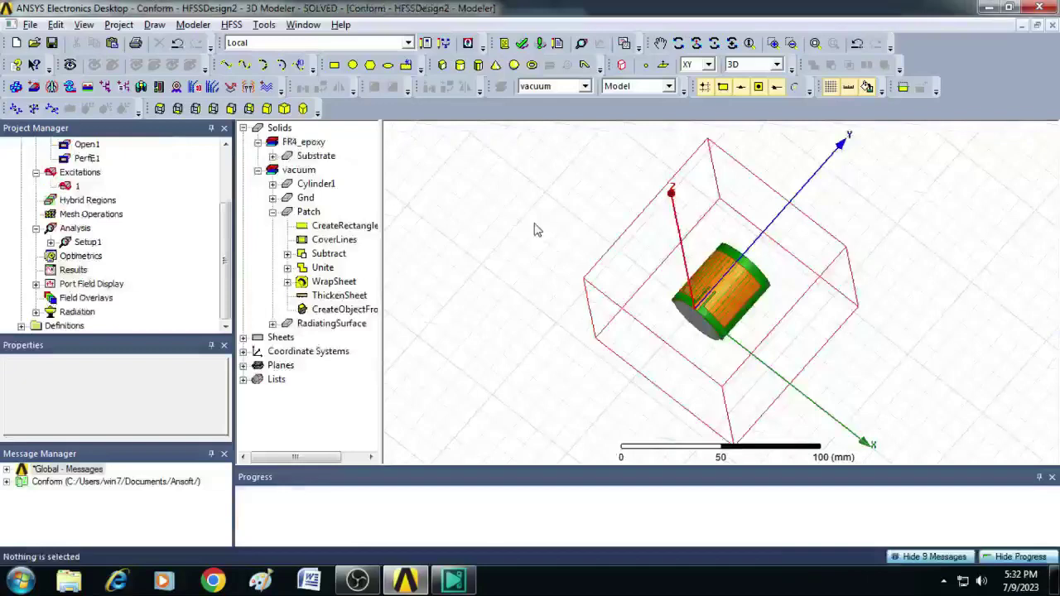
Create a rectangular modal solution data plot of S(1,1) in dB against frequency for the Setup1 sweep
{"action": "right_click", "coordinate": [82, 274]}
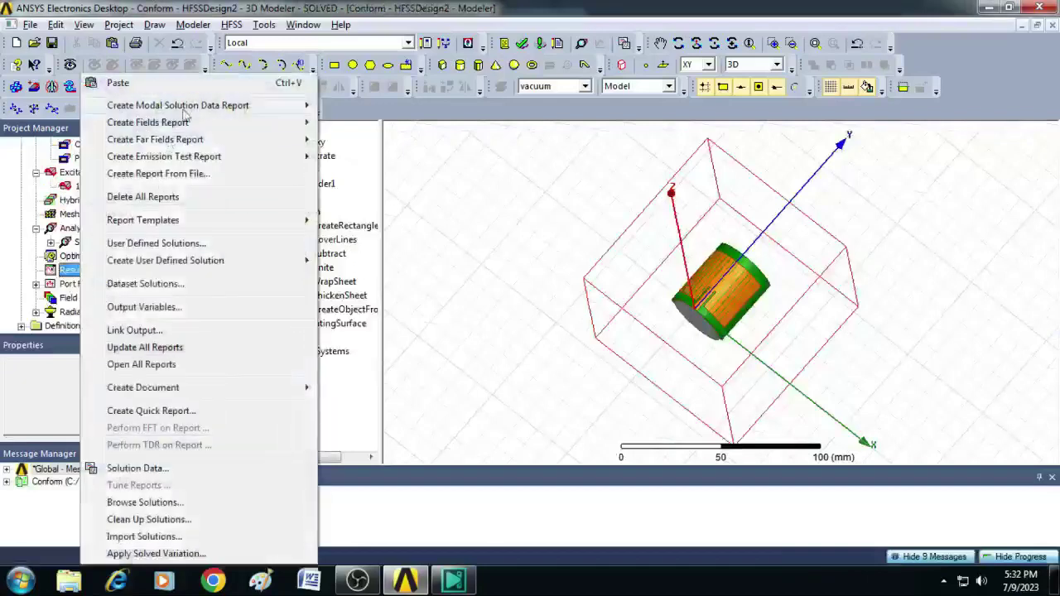
{"action": "mouse_move", "coordinate": [192, 110]}
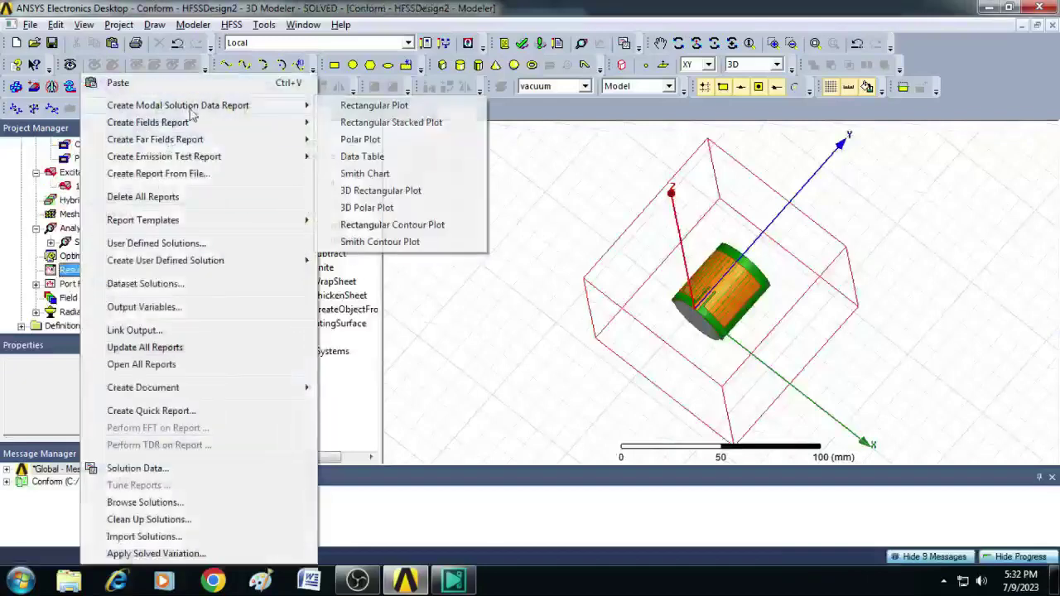
{"action": "left_click", "coordinate": [386, 112]}
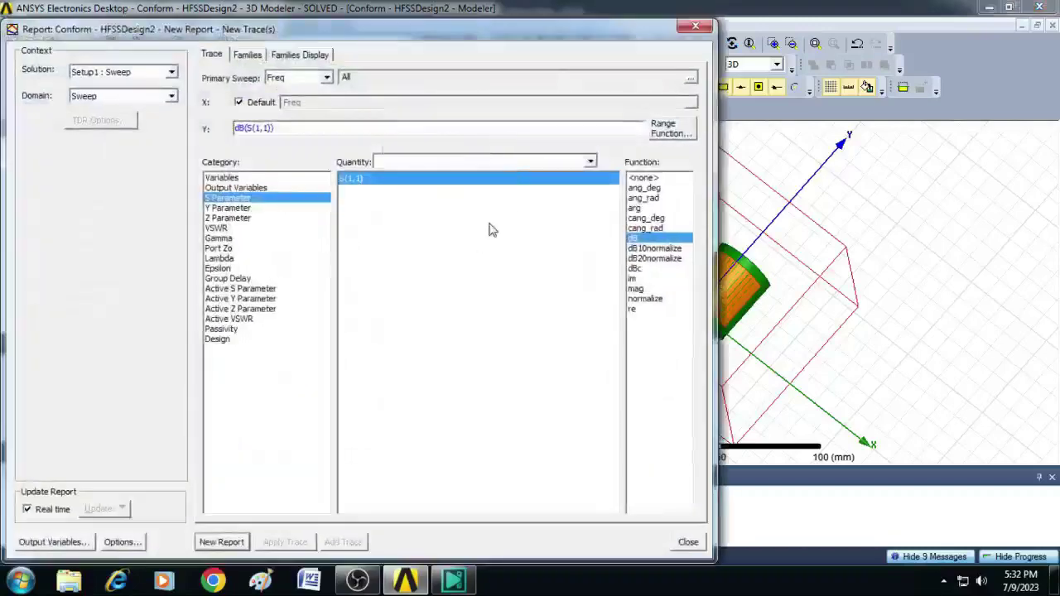
{"action": "left_click", "coordinate": [235, 542]}
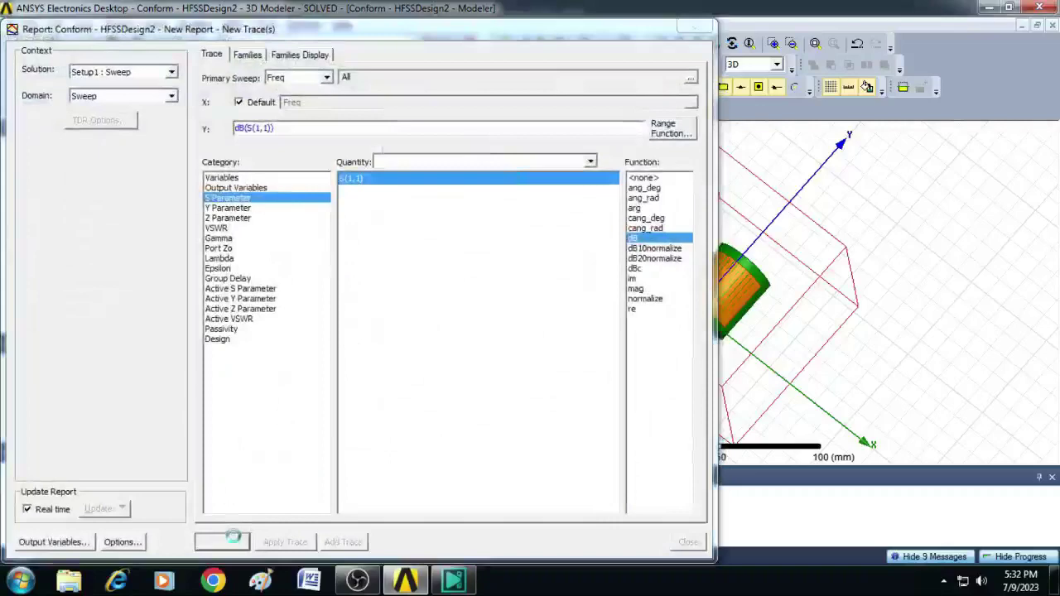
{"action": "left_click", "coordinate": [689, 31]}
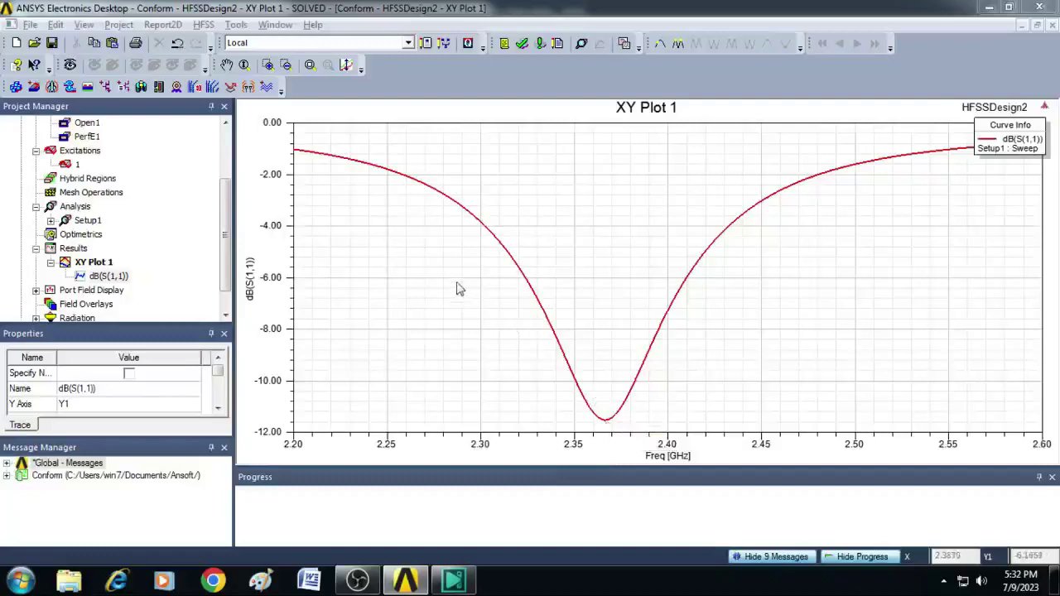
Create a far-field 3D polar plot of GainTotal in dB from the last adaptive solution and view the pattern from another angle
{"action": "left_click", "coordinate": [81, 251]}
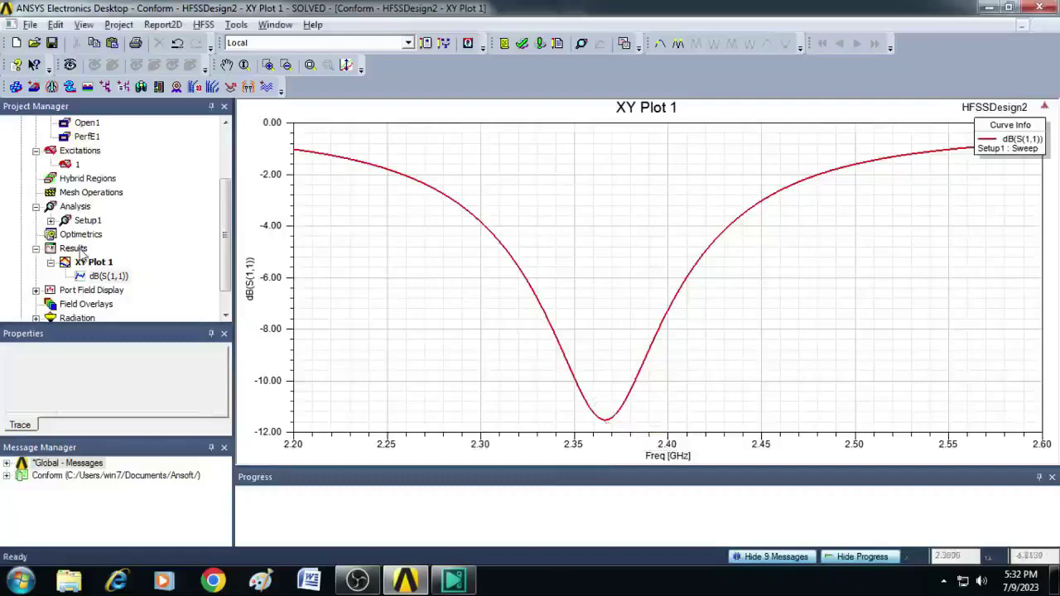
{"action": "right_click", "coordinate": [81, 251]}
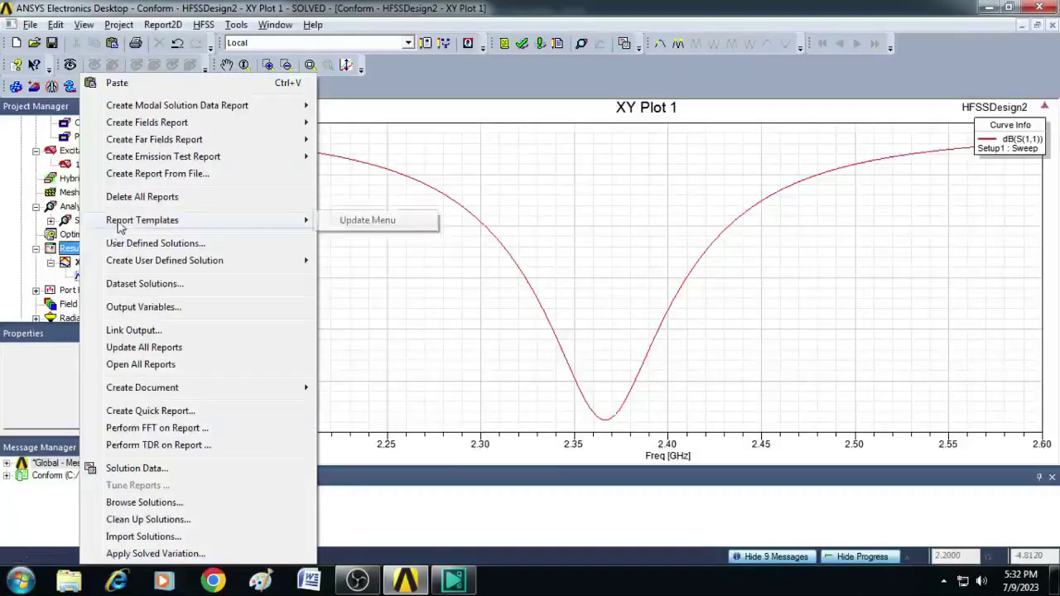
{"action": "mouse_move", "coordinate": [155, 146]}
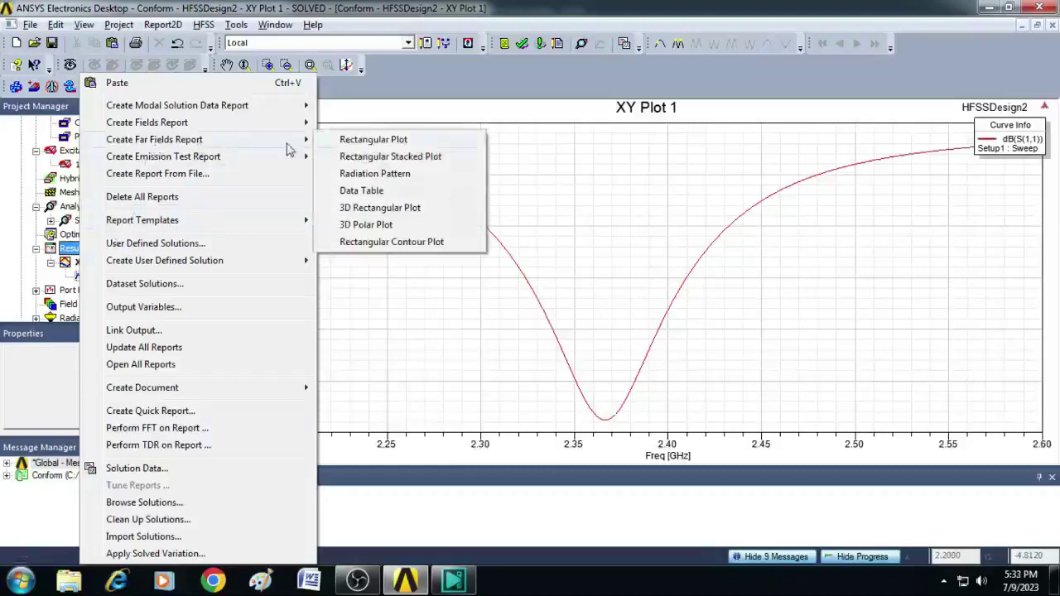
{"action": "left_click", "coordinate": [386, 226]}
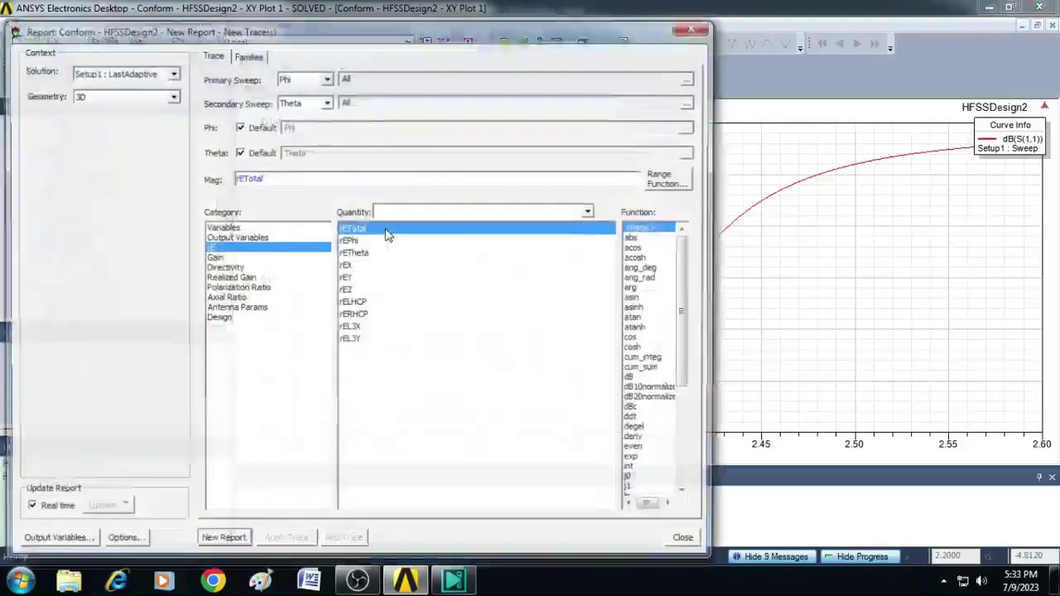
{"action": "left_click", "coordinate": [253, 257]}
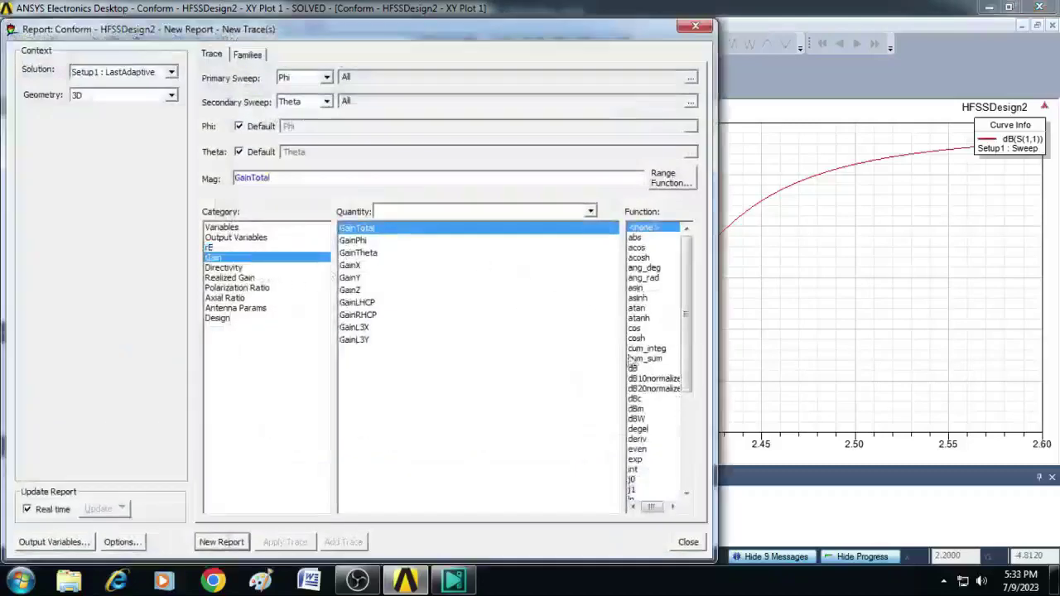
{"action": "left_click", "coordinate": [635, 369]}
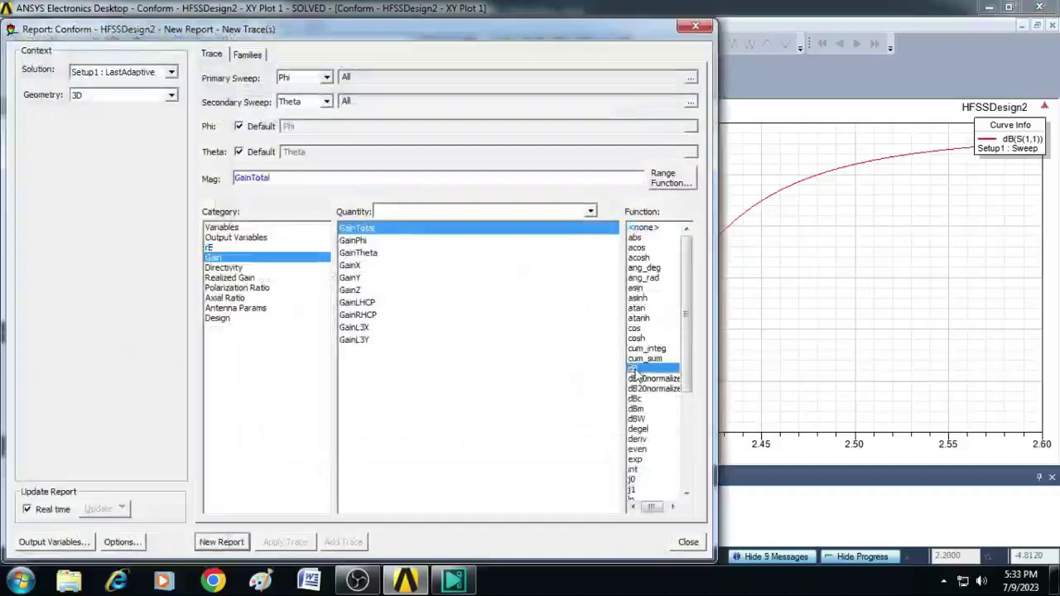
{"action": "left_click", "coordinate": [220, 542]}
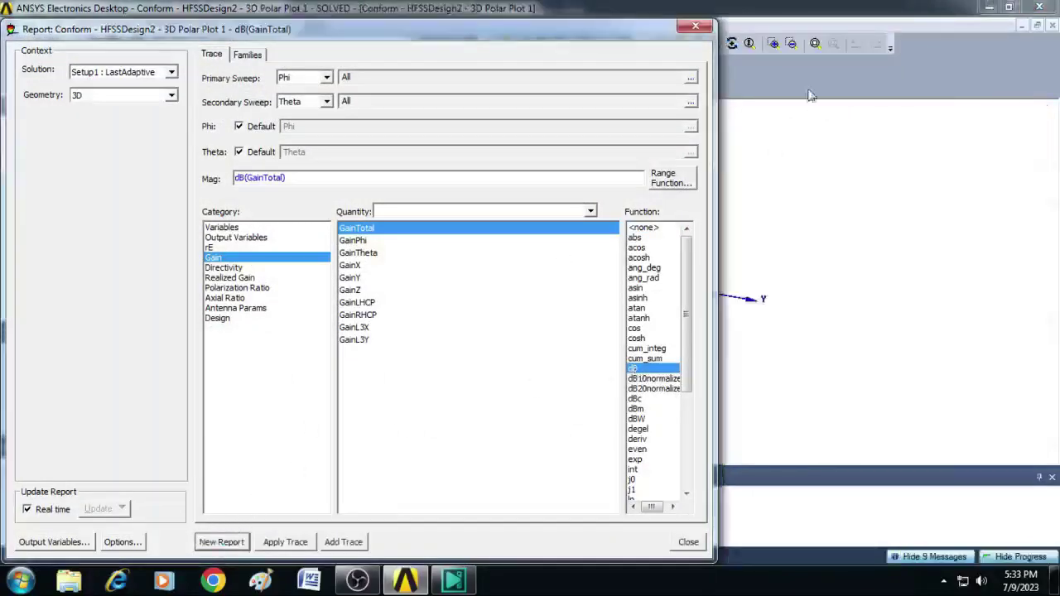
{"action": "left_click", "coordinate": [695, 26]}
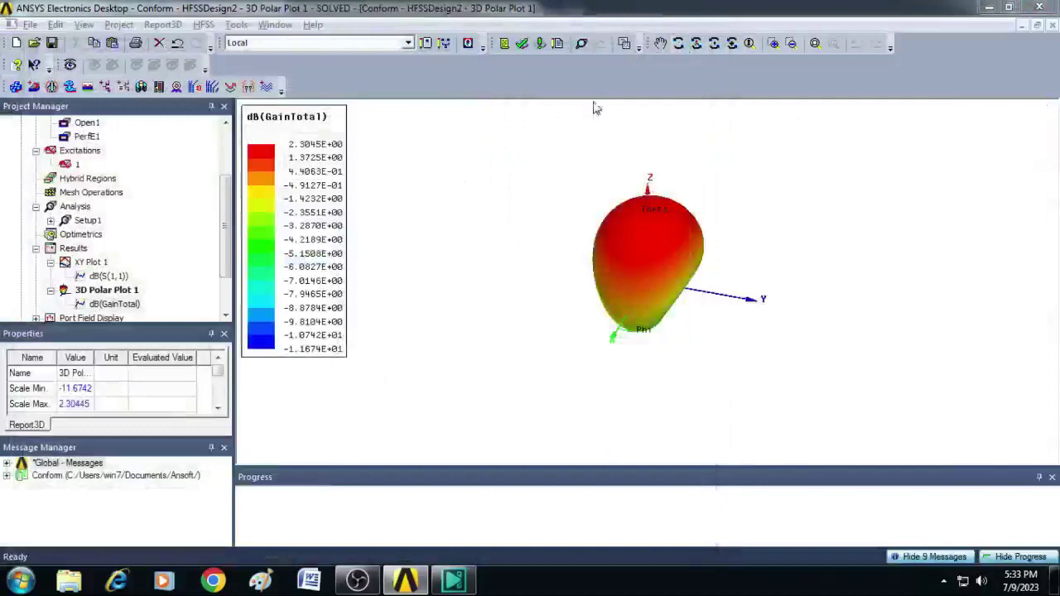
{"action": "left_click", "coordinate": [696, 43]}
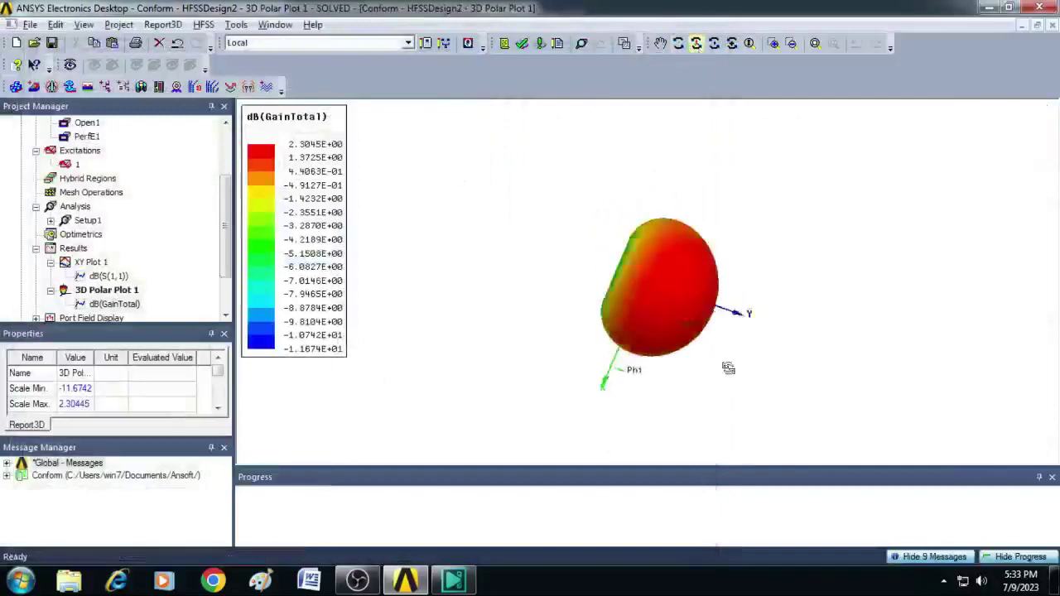